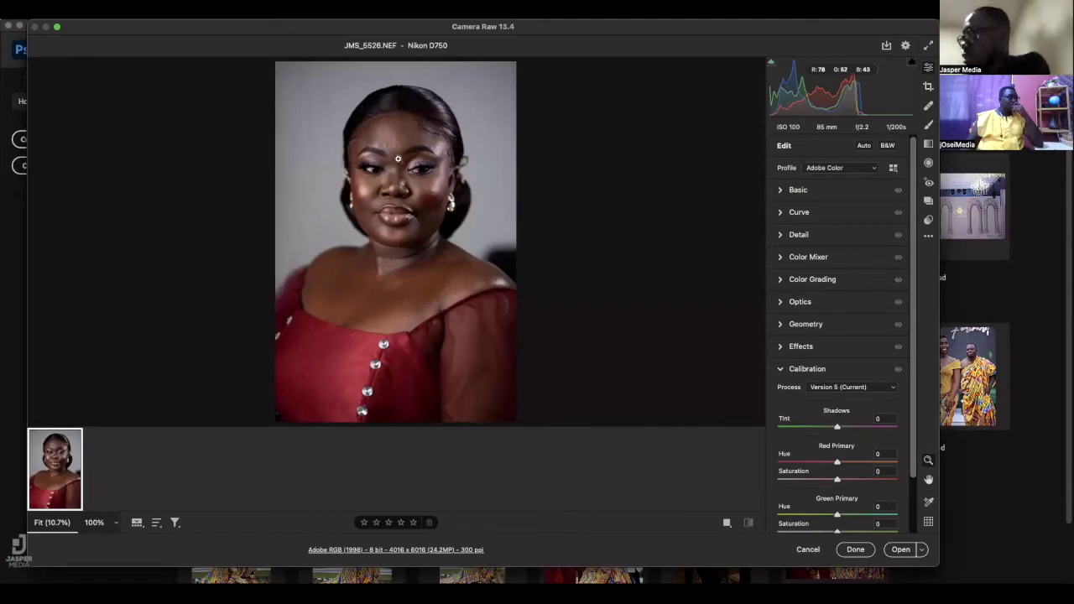
# Adjust the portrait's basic tones: Exposure +0.30, Contrast +4, Highlights -24, Shadows +6 and Whites -20
pyautogui.scroll(6, 401, 144)
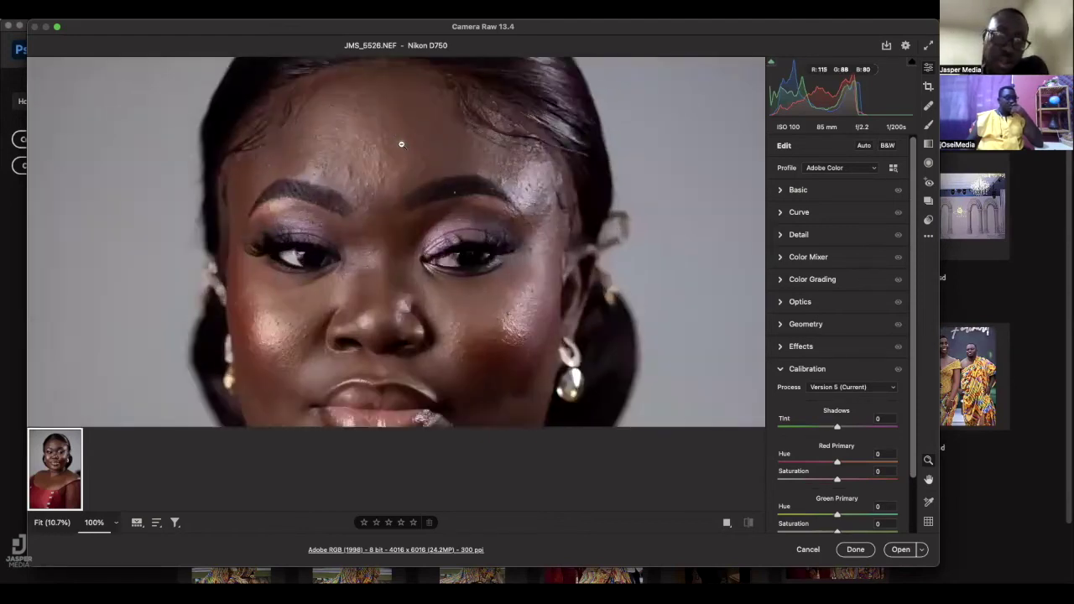
pyautogui.scroll(-2, 398, 162)
pyautogui.scroll(-5, 396, 149)
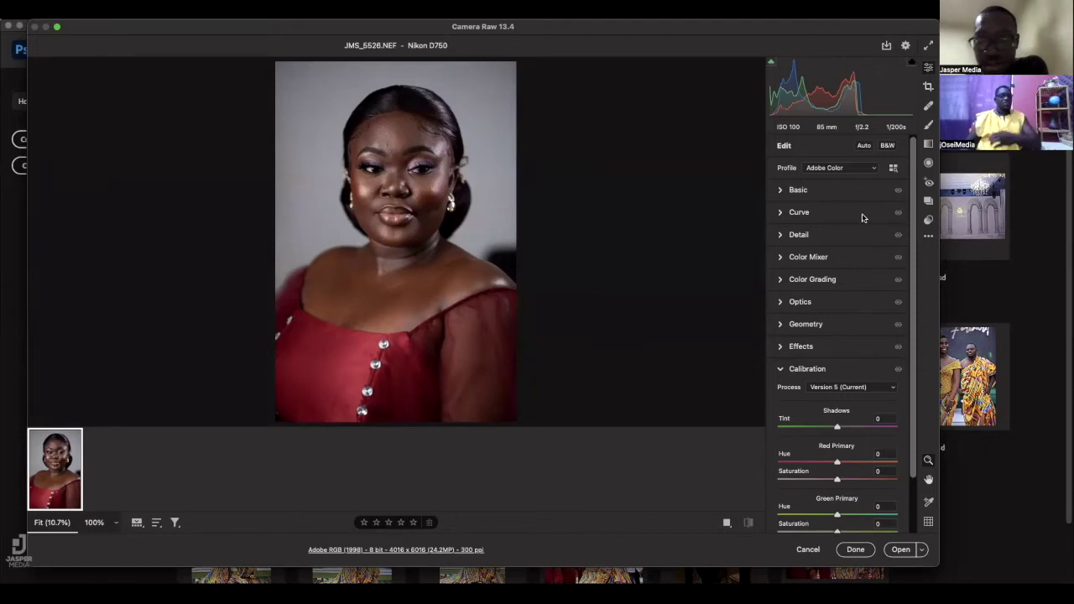
pyautogui.click(780, 192)
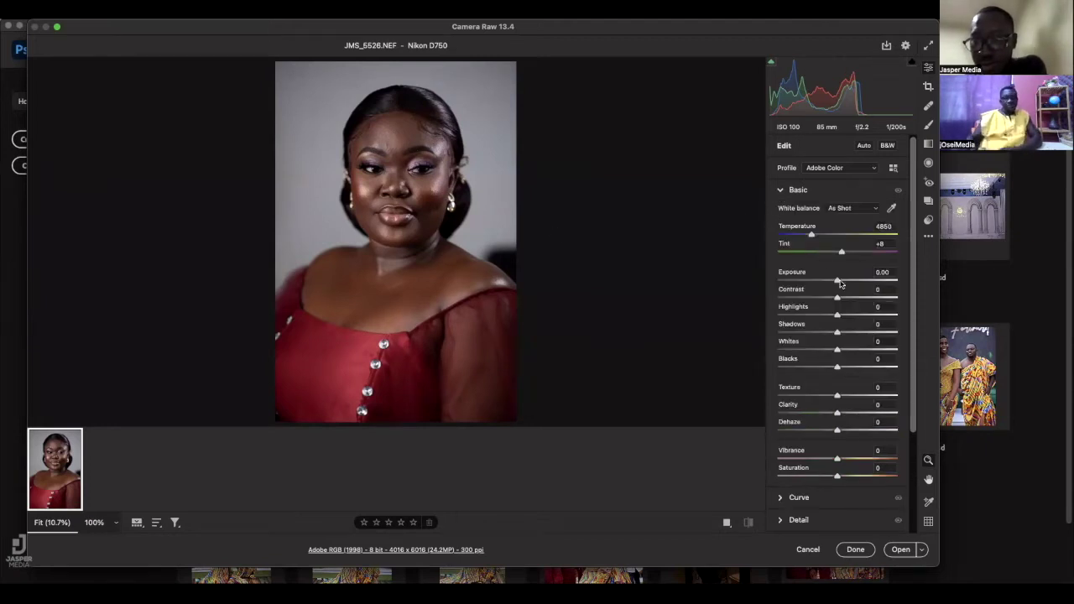
pyautogui.moveTo(837, 286); pyautogui.dragTo(841, 335)
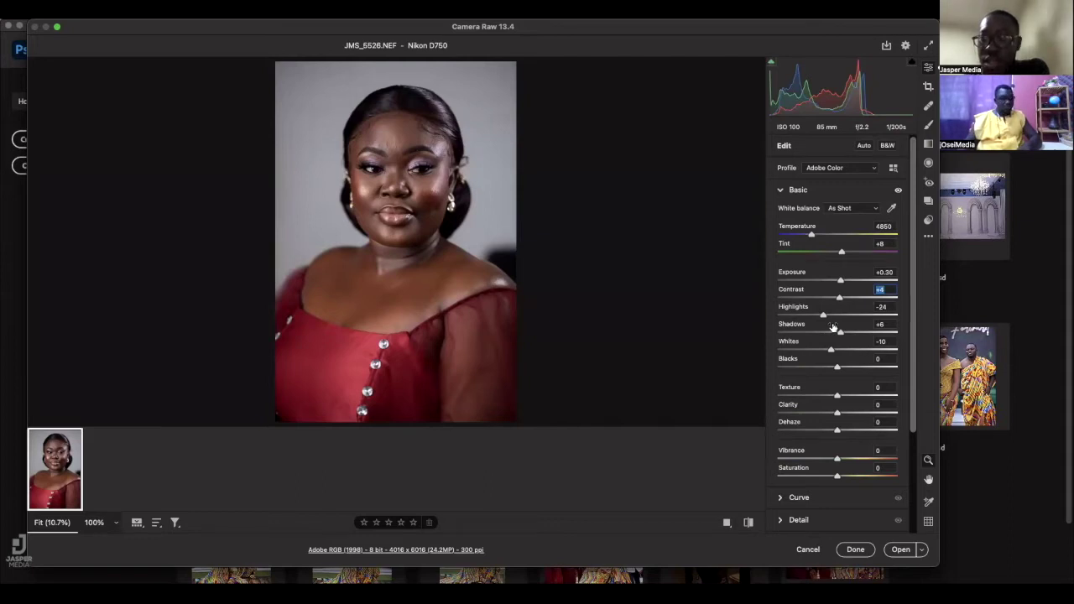
pyautogui.moveTo(829, 352); pyautogui.dragTo(824, 352)
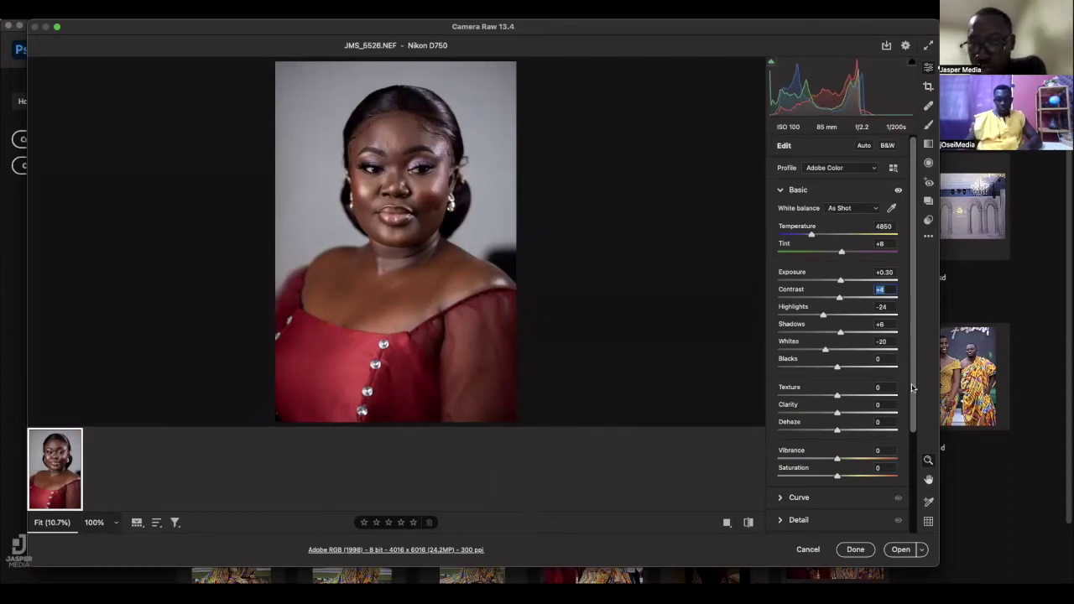
# Raise the Lights of the parametric tone curve to +11 and compare the edit with the default settings
pyautogui.moveTo(913, 388); pyautogui.dragTo(916, 500)
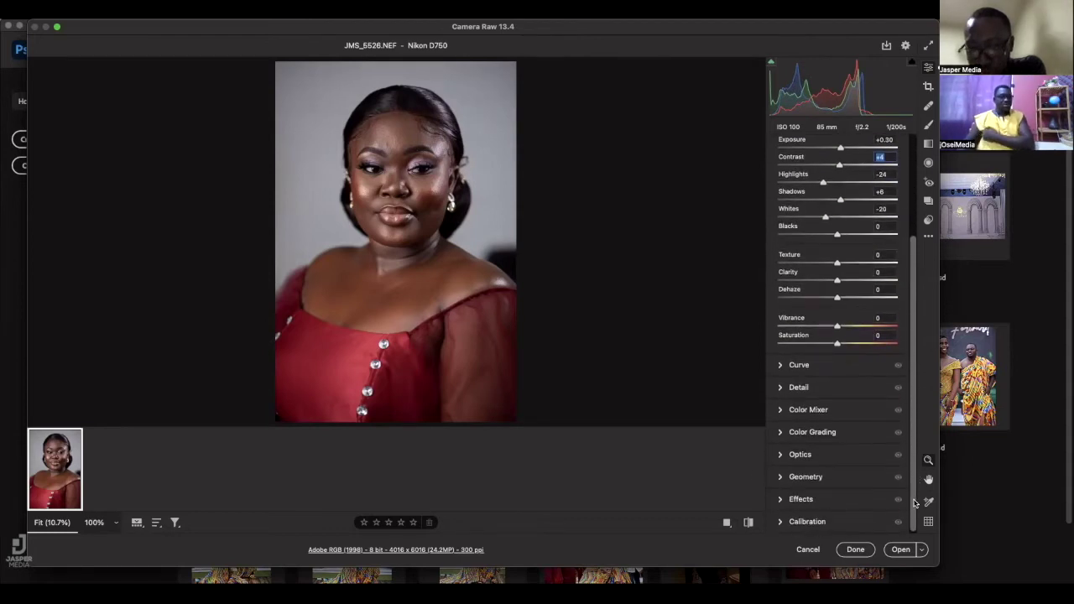
pyautogui.click(781, 365)
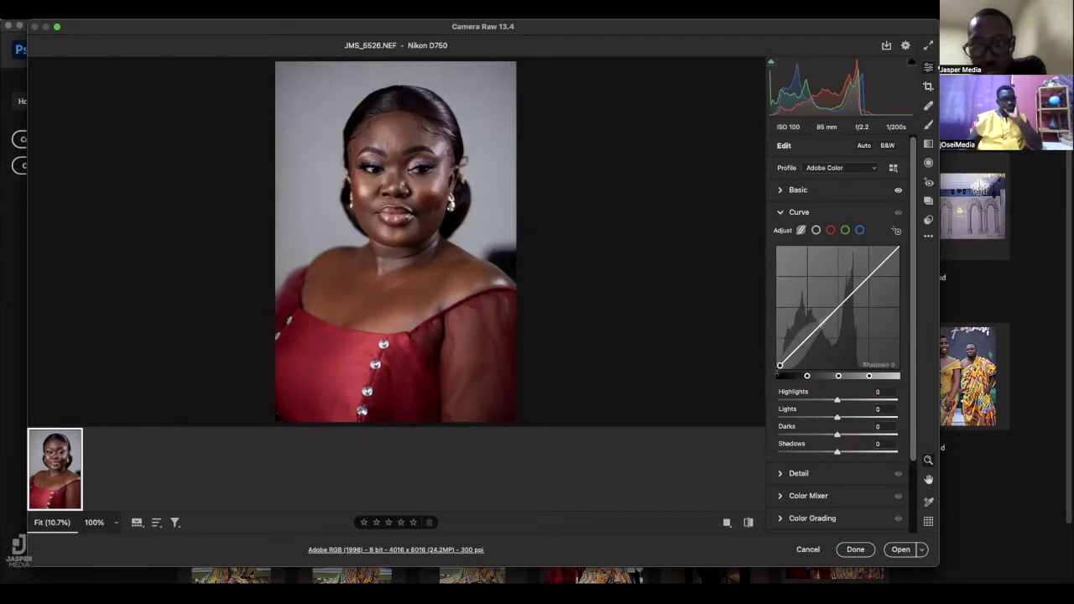
pyautogui.moveTo(837, 315); pyautogui.dragTo(839, 304)
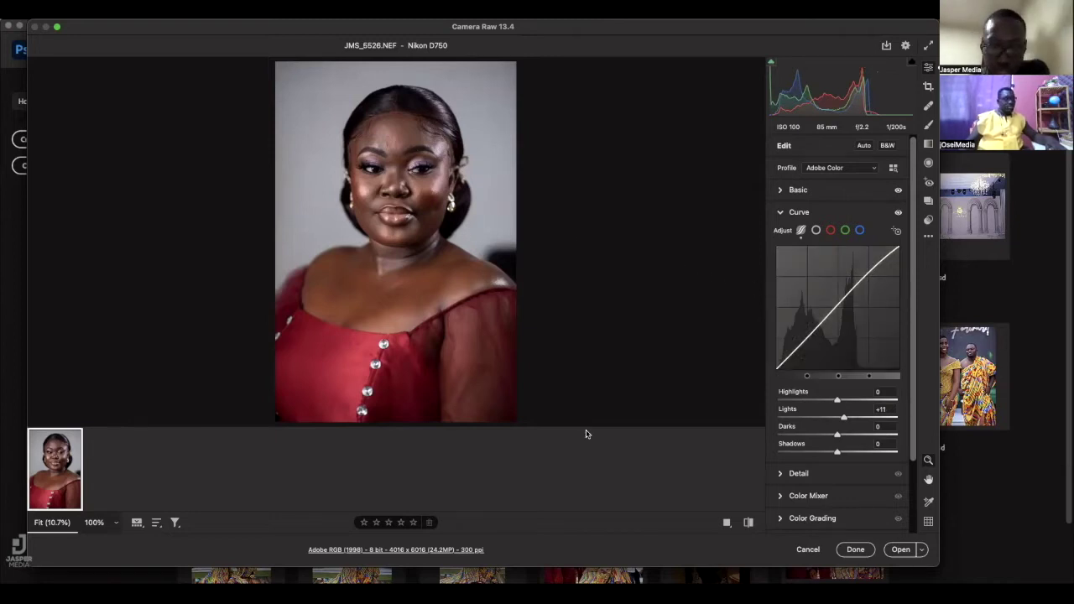
pyautogui.click(749, 523)
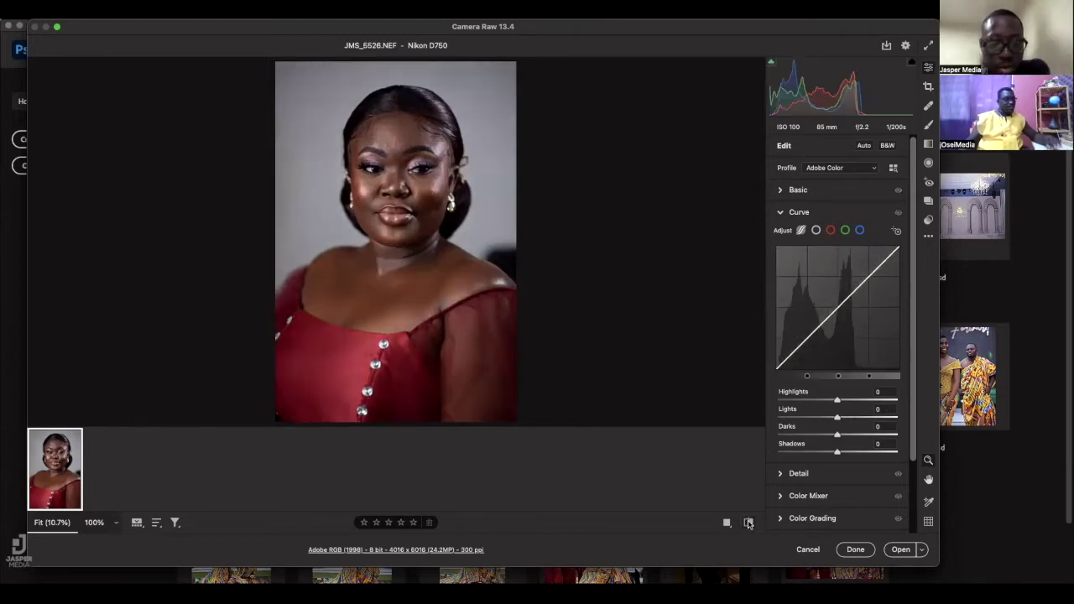
pyautogui.click(749, 523)
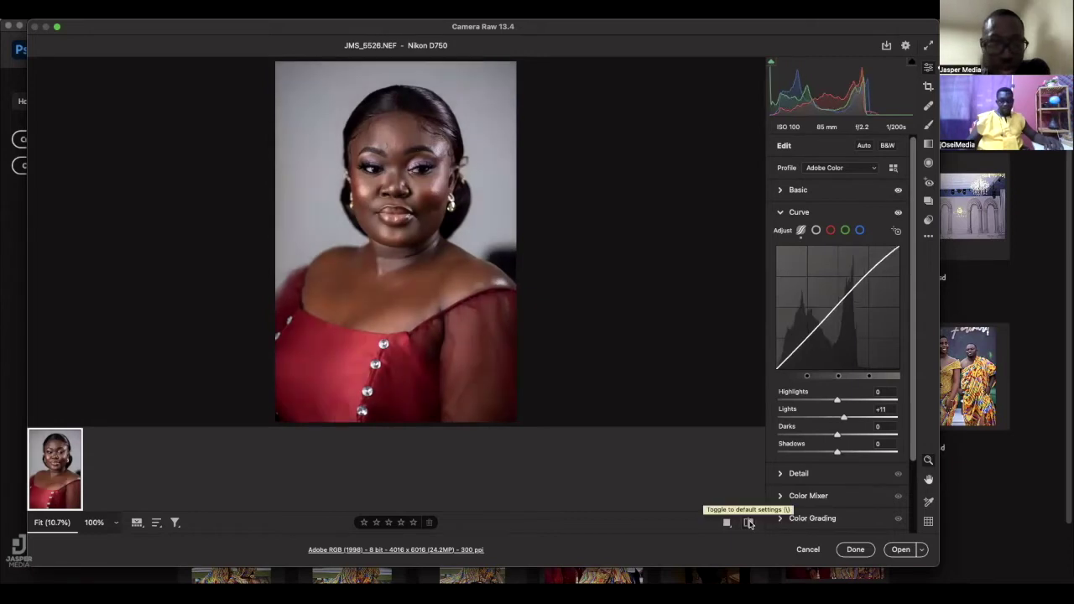
pyautogui.click(750, 522)
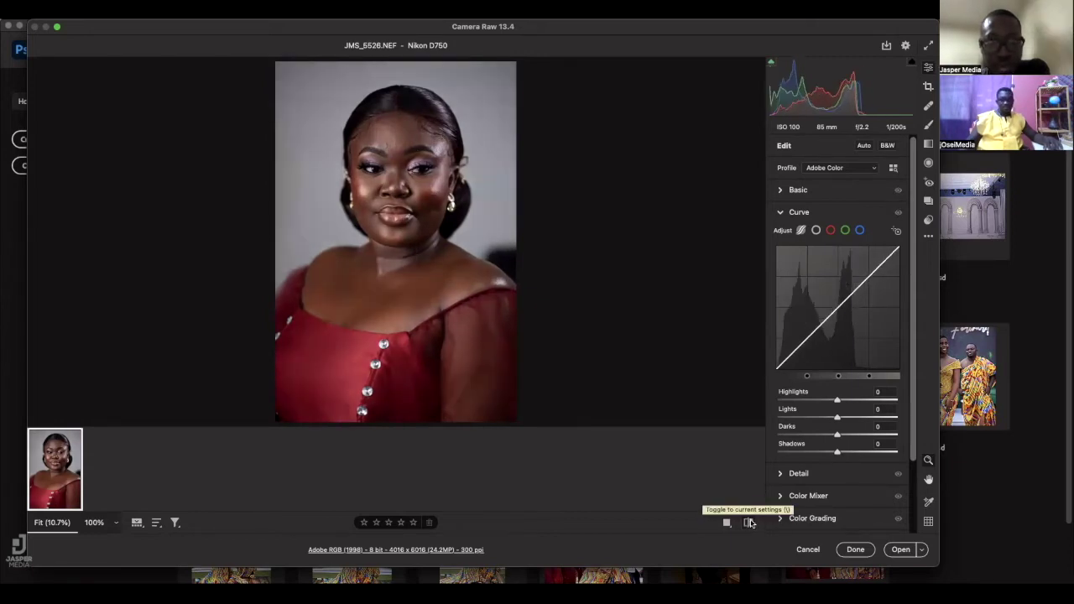
pyautogui.click(751, 522)
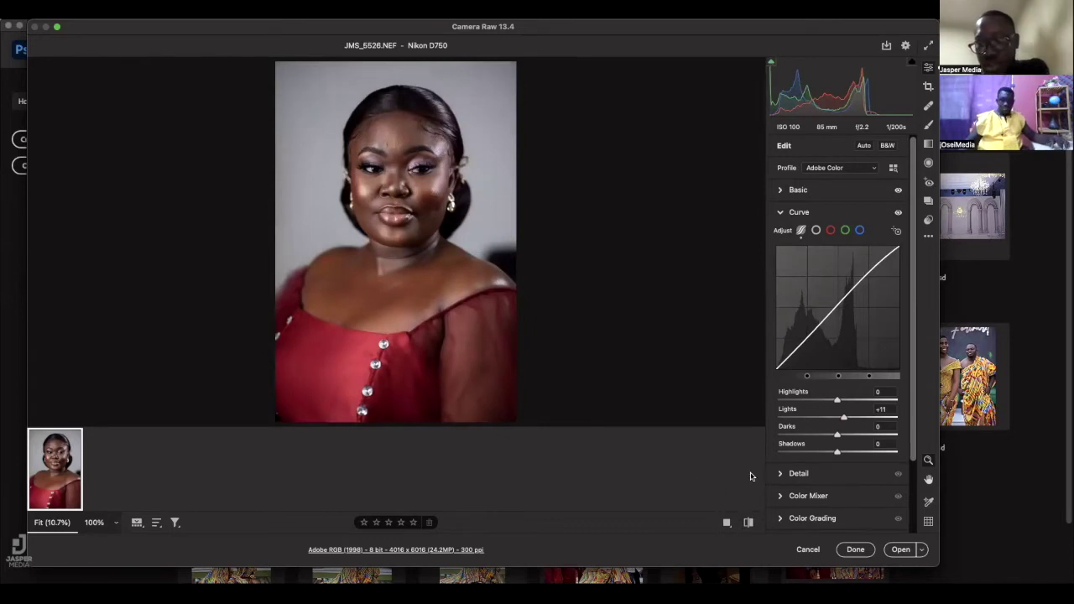
# Open the raw portrait in Photoshop and crop it to a vertical 4:5 ratio, leaving some space above the head
pyautogui.click(900, 549)
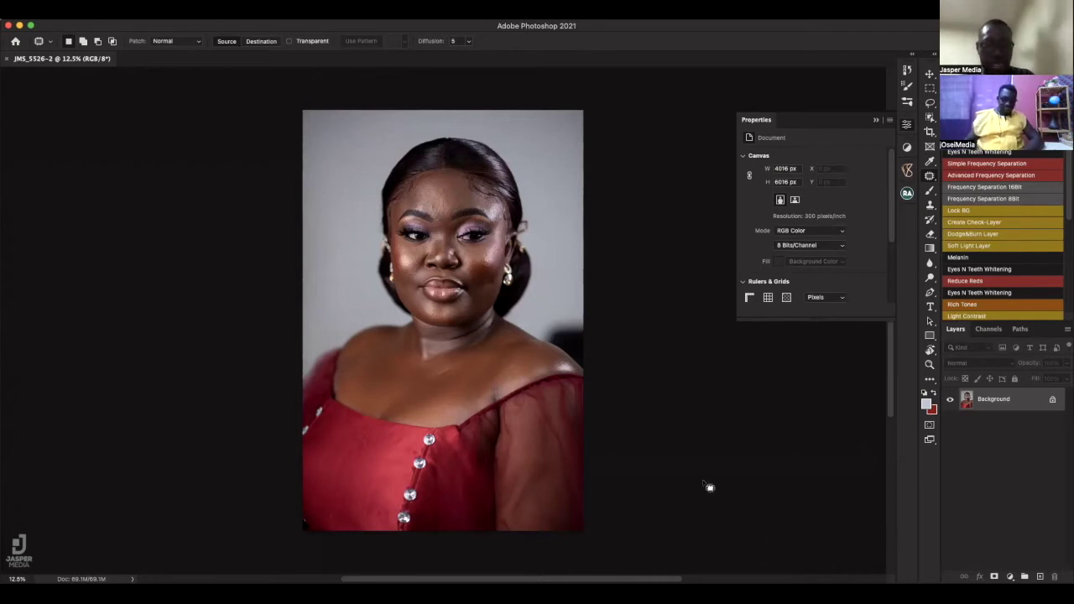
pyautogui.press('c')
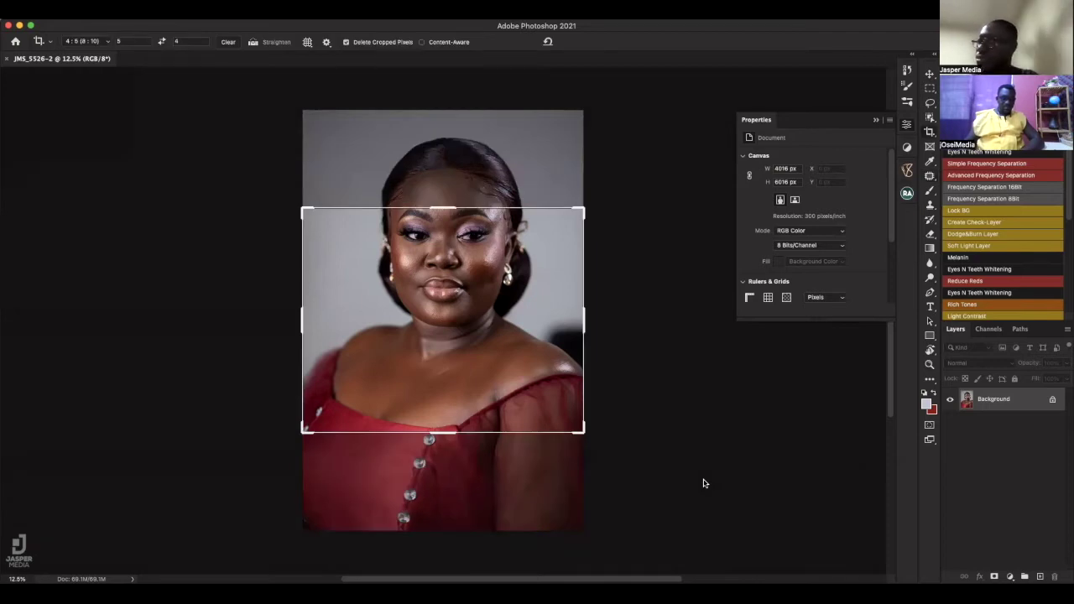
pyautogui.click(162, 41)
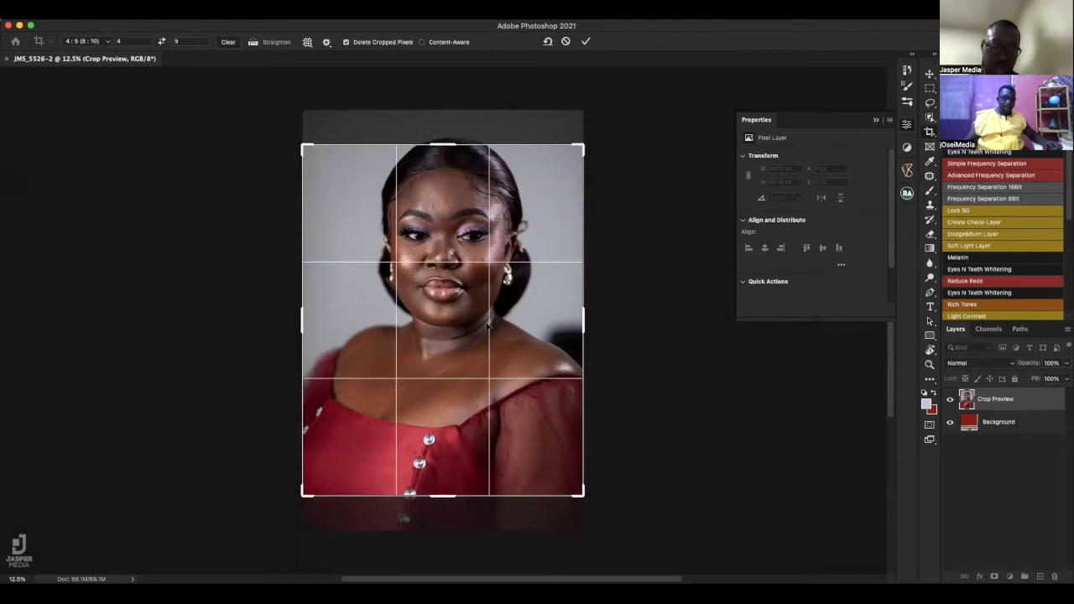
pyautogui.moveTo(489, 323); pyautogui.dragTo(488, 334)
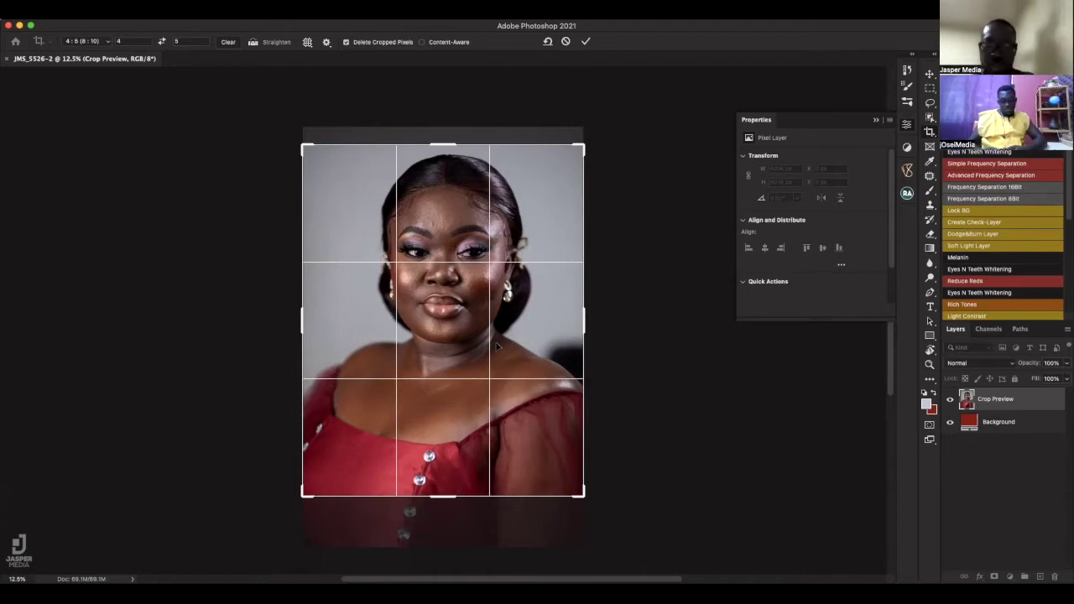
pyautogui.press('Return')
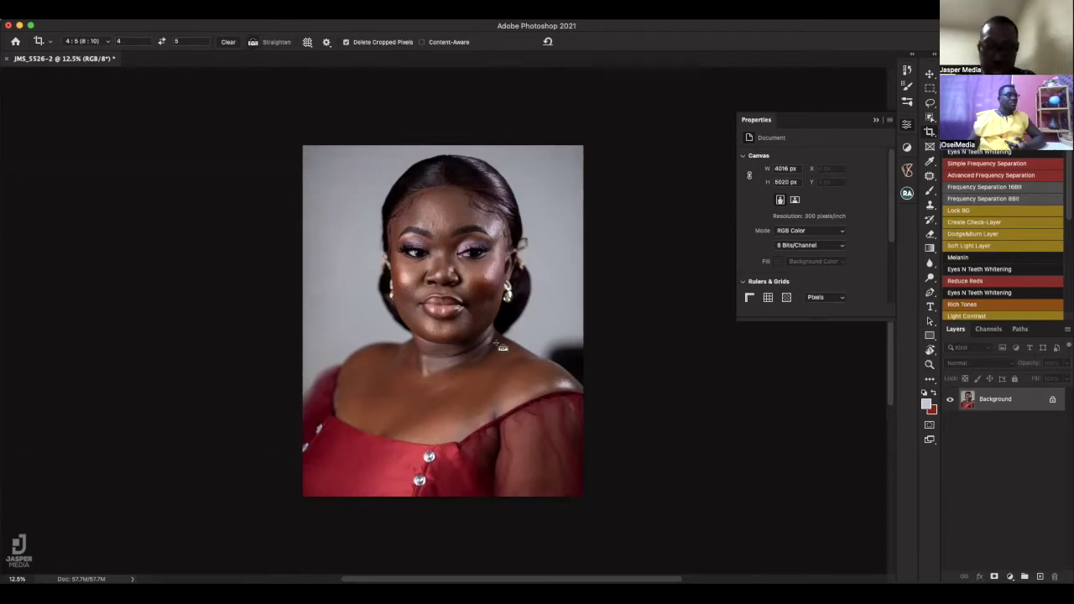
# Duplicate the Background layer and collapse the layer properties to free the canvas around the enlarged face
pyautogui.press('super+j')
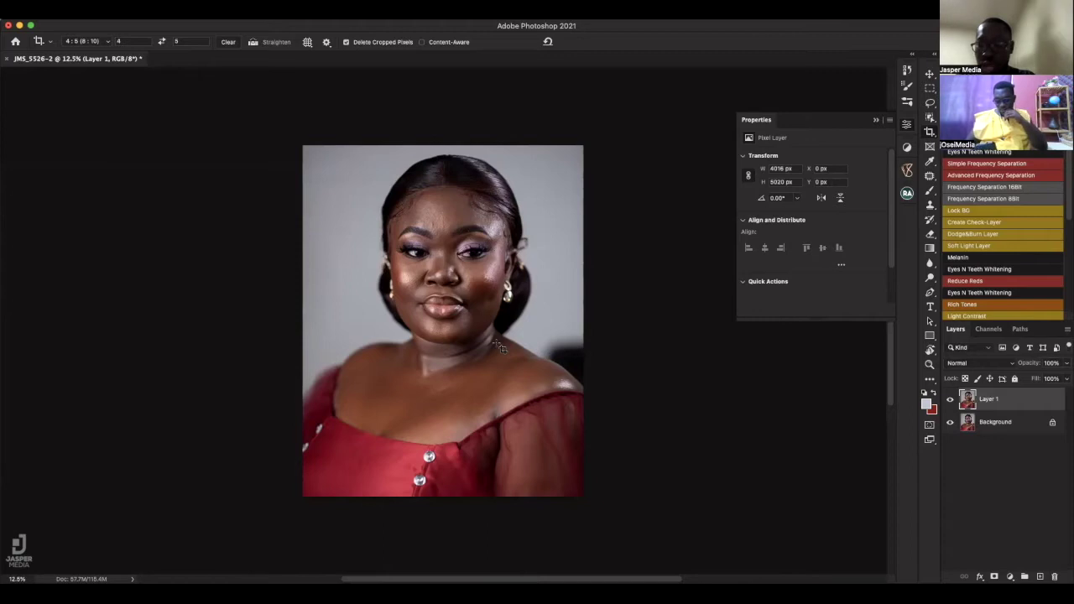
pyautogui.press('super+z')
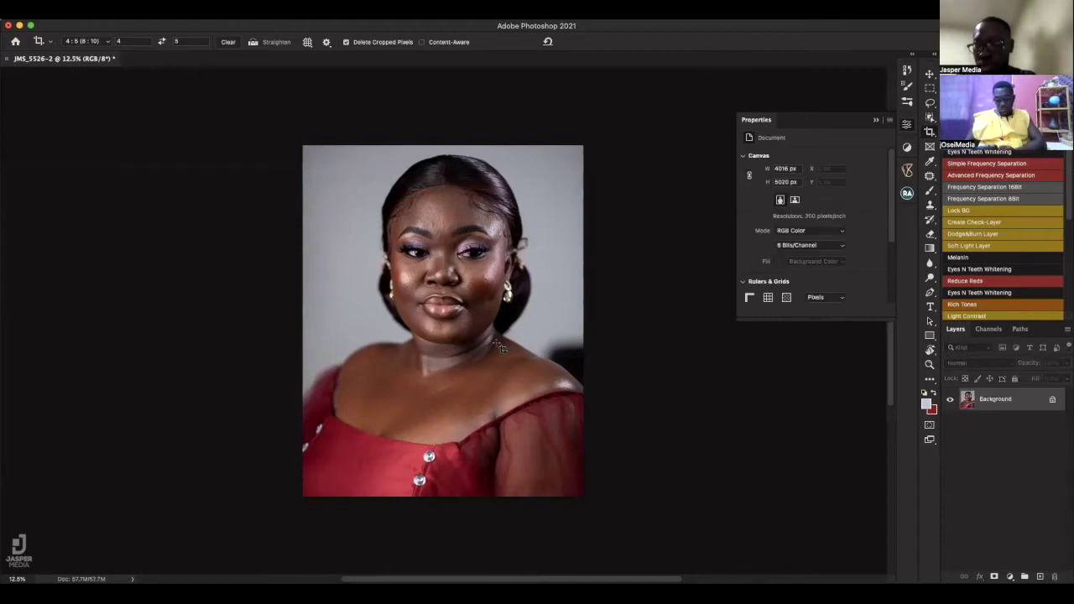
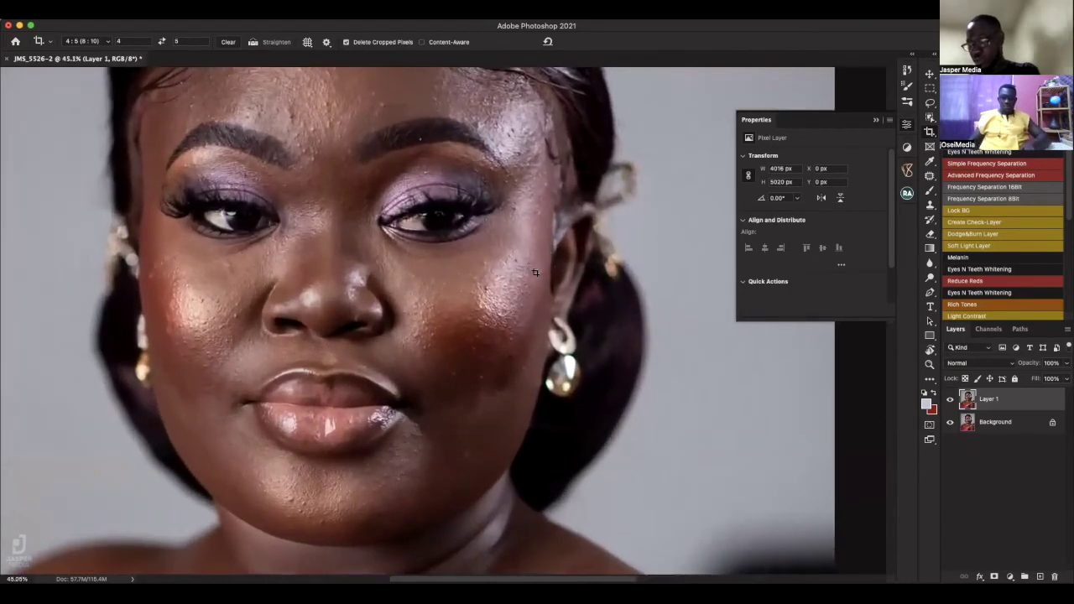
pyautogui.scroll(3, 497, 244)
pyautogui.hscroll(-2, 497, 244)
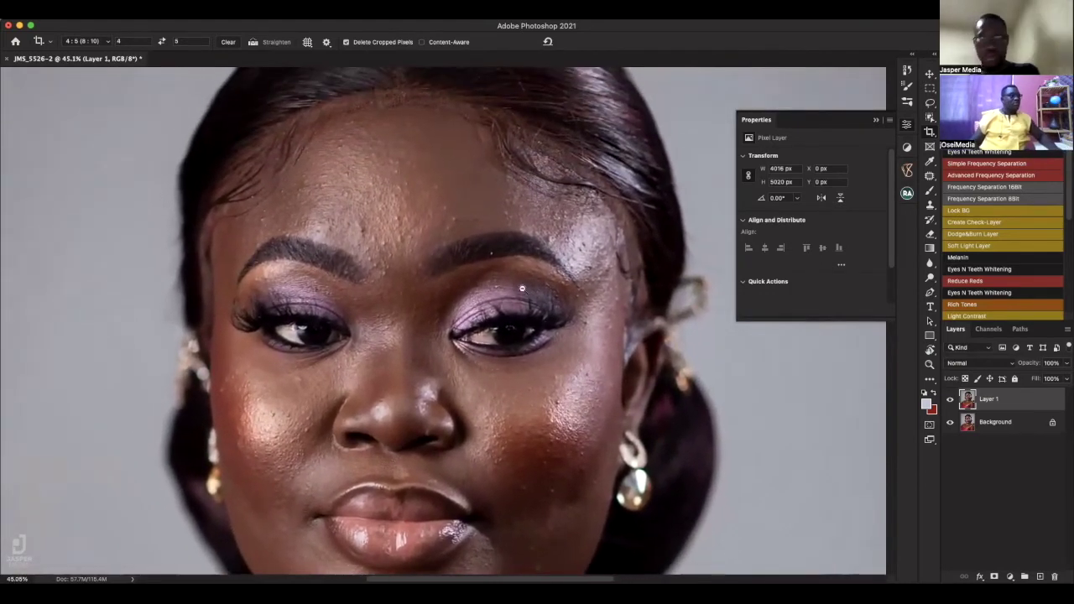
pyautogui.scroll(2, 520, 267)
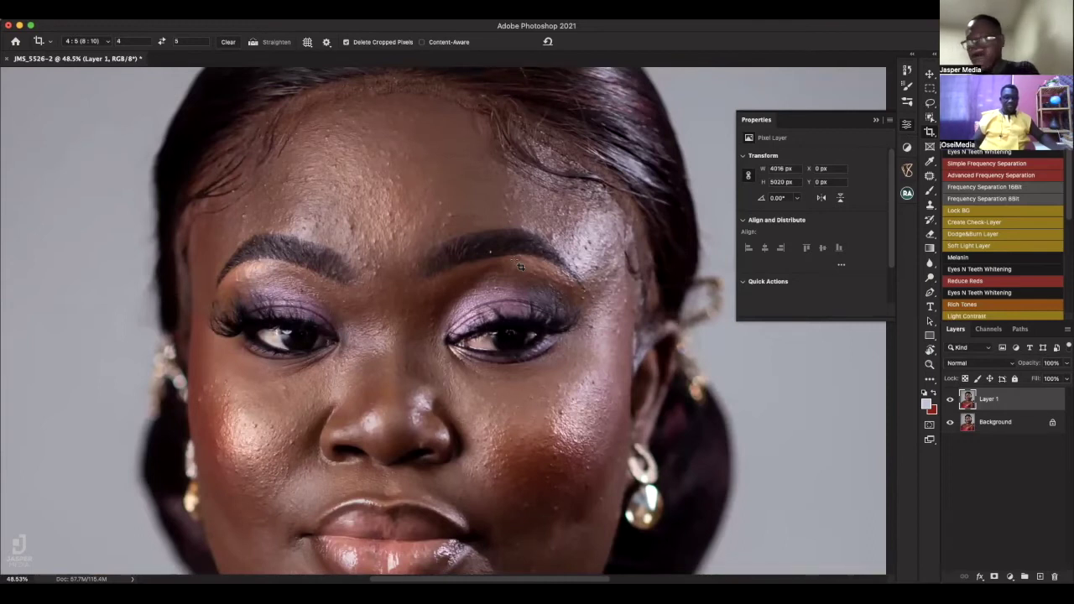
pyautogui.click(876, 122)
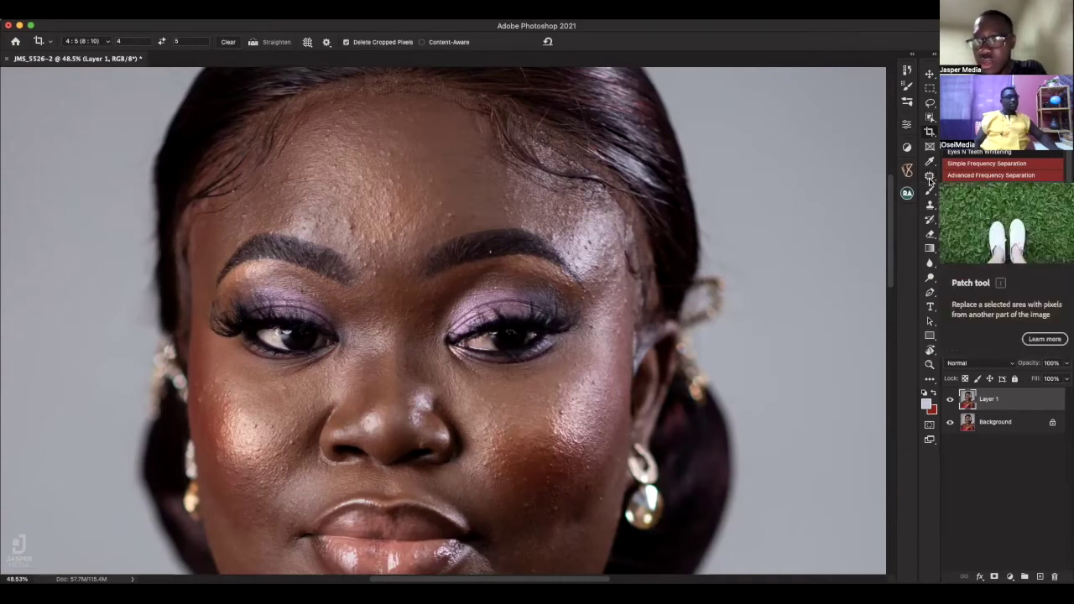
# Remove the blemishes on the central forehead and between the eyebrows using the Spot Healing Brush with an enlarged tip
pyautogui.click(931, 177)
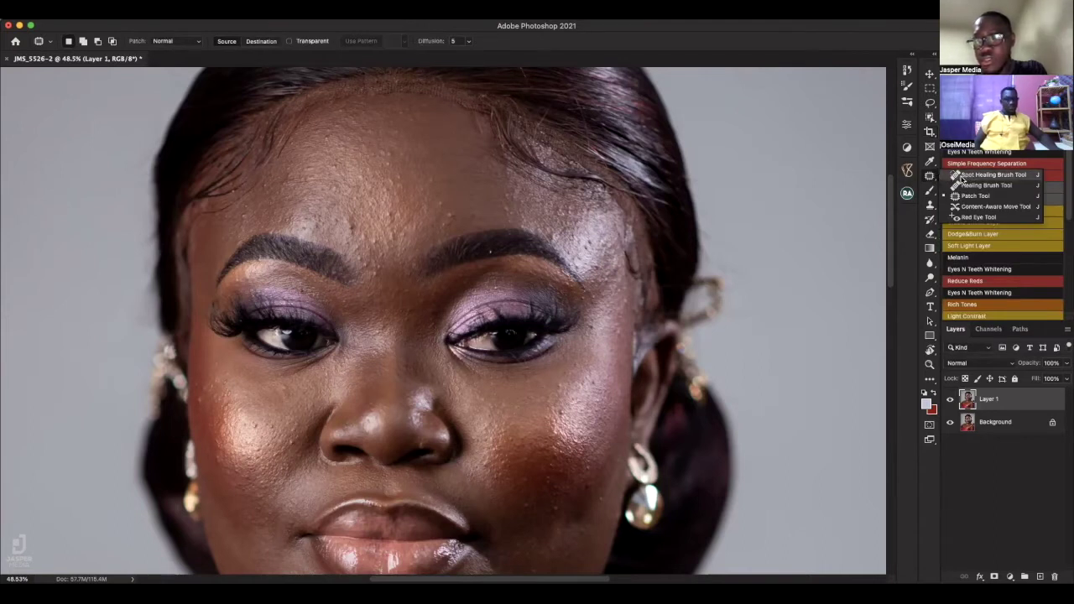
pyautogui.click(963, 176)
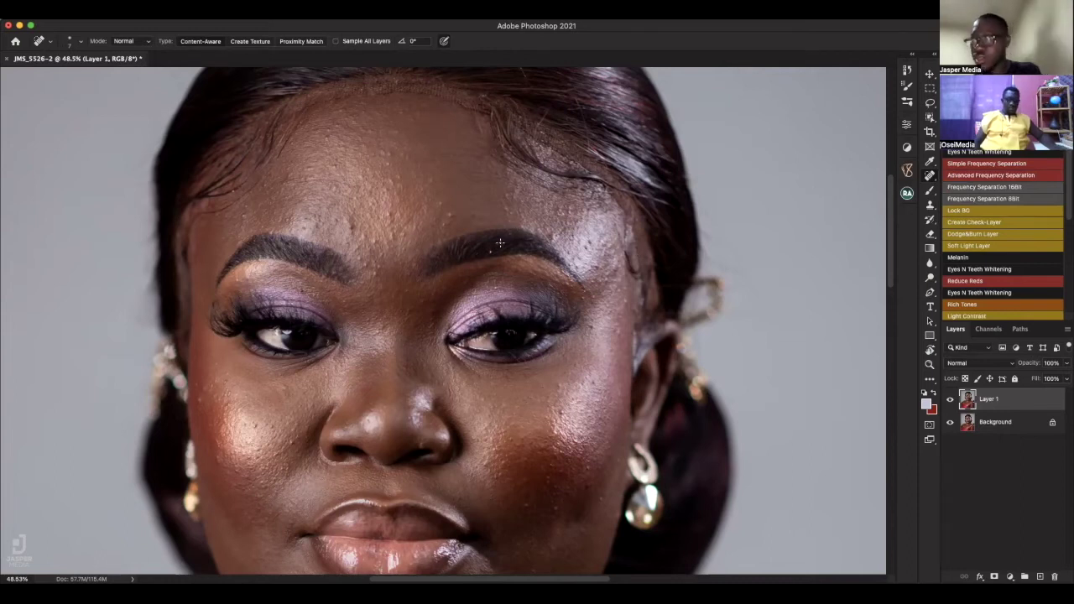
pyautogui.press(']')
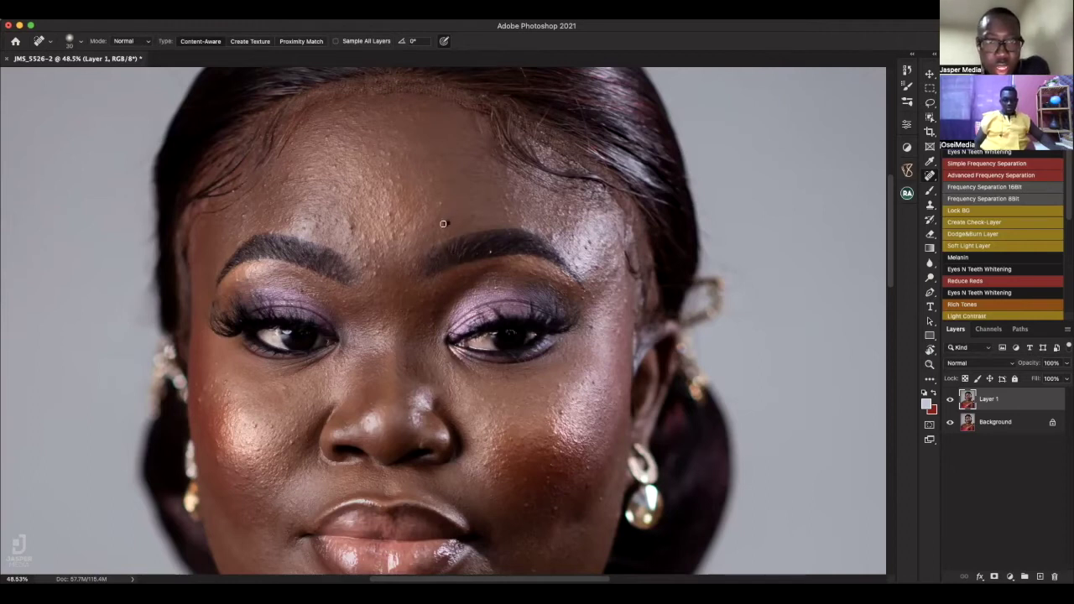
pyautogui.moveTo(393, 215); pyautogui.dragTo(395, 234)
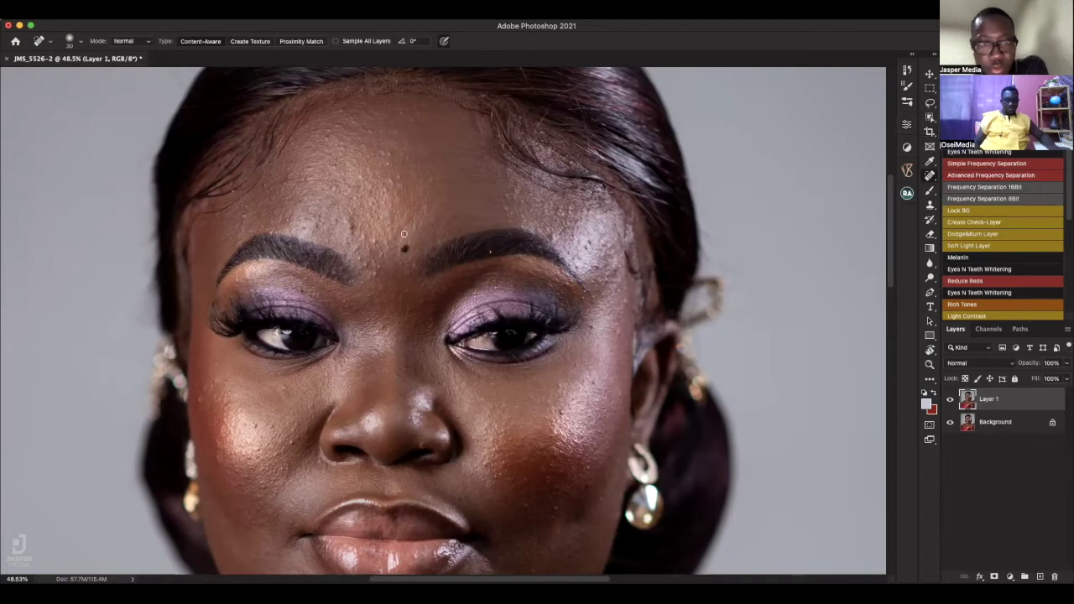
pyautogui.moveTo(377, 248)
pyautogui.mouseDown()
pyautogui.moveTo(376, 272)
pyautogui.moveTo(367, 264)
pyautogui.mouseUp()
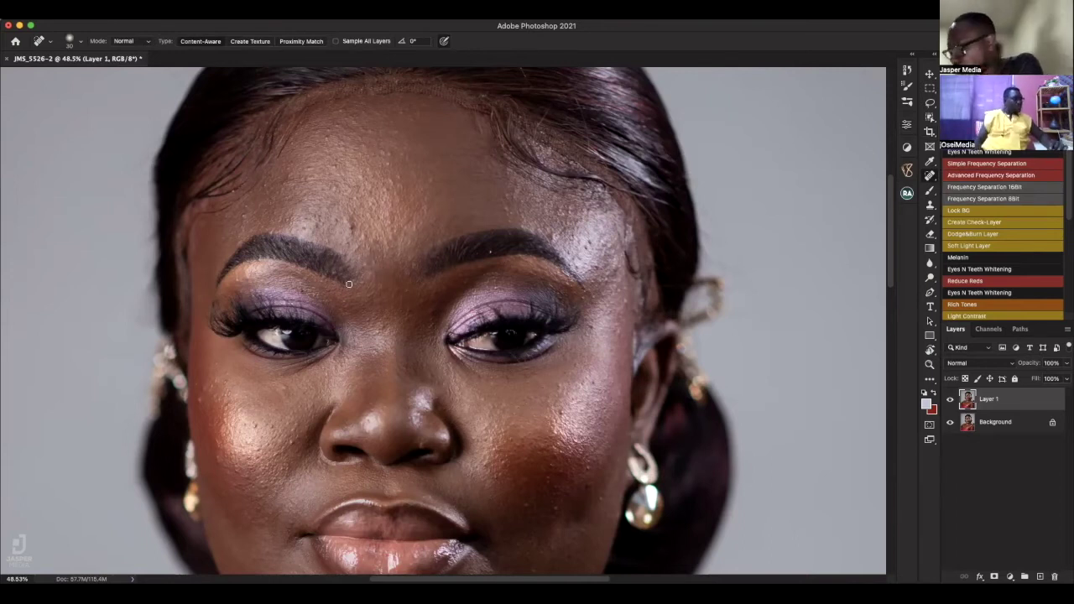
# Heal the bumps and spots across the forehead from its centre to the hairline above the left-hand eyebrow
pyautogui.moveTo(351, 228)
pyautogui.mouseDown()
pyautogui.moveTo(346, 245)
pyautogui.moveTo(364, 237)
pyautogui.mouseUp()
pyautogui.moveTo(386, 178)
pyautogui.mouseDown()
pyautogui.moveTo(387, 153)
pyautogui.moveTo(356, 141)
pyautogui.moveTo(351, 151)
pyautogui.moveTo(366, 135)
pyautogui.moveTo(336, 126)
pyautogui.mouseUp()
pyautogui.click(326, 135)
pyautogui.click(336, 191)
pyautogui.click(328, 184)
pyautogui.click(315, 217)
pyautogui.click(313, 226)
pyautogui.click(303, 221)
pyautogui.click(292, 217)
pyautogui.click(299, 218)
pyautogui.click(307, 174)
pyautogui.click(282, 188)
pyautogui.click(288, 176)
pyautogui.click(265, 187)
pyautogui.click(261, 206)
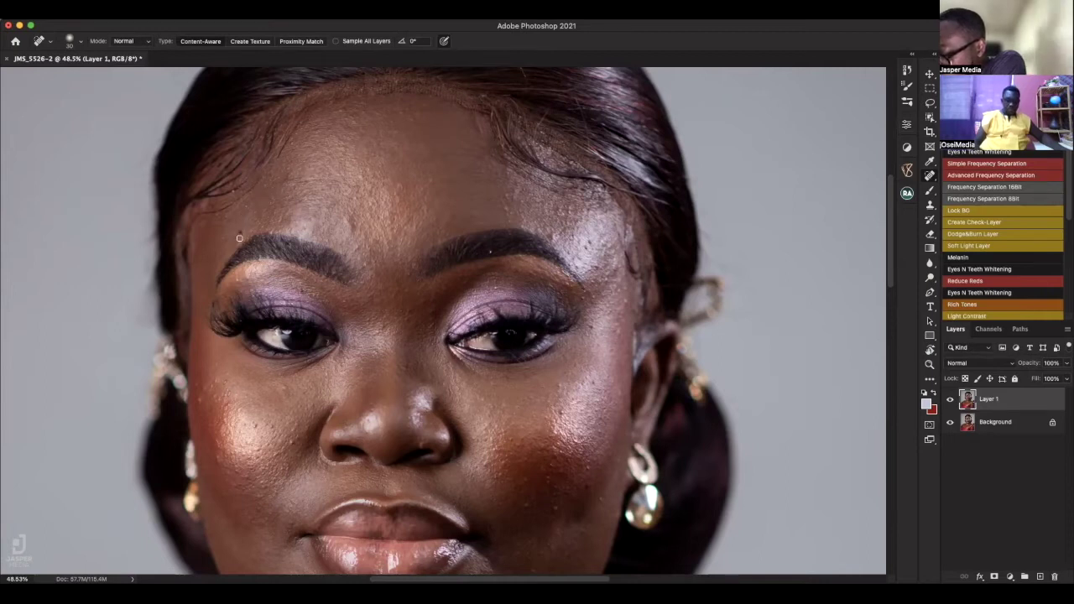
# Heal the remaining spots around the left-hand eyebrow, between the brows and at the top of the nose bridge
pyautogui.click(265, 230)
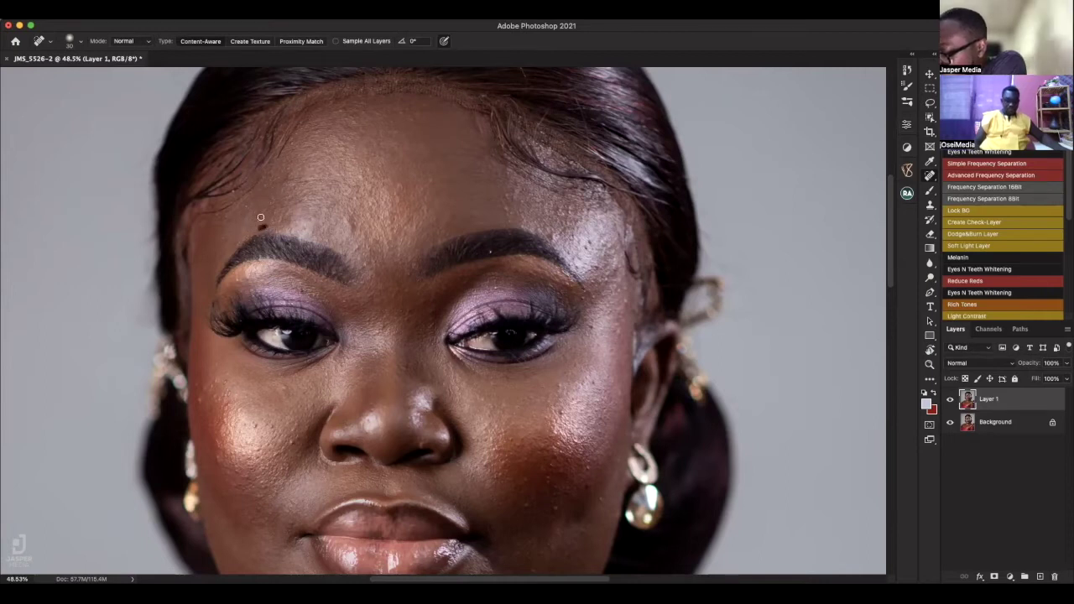
pyautogui.click(237, 280)
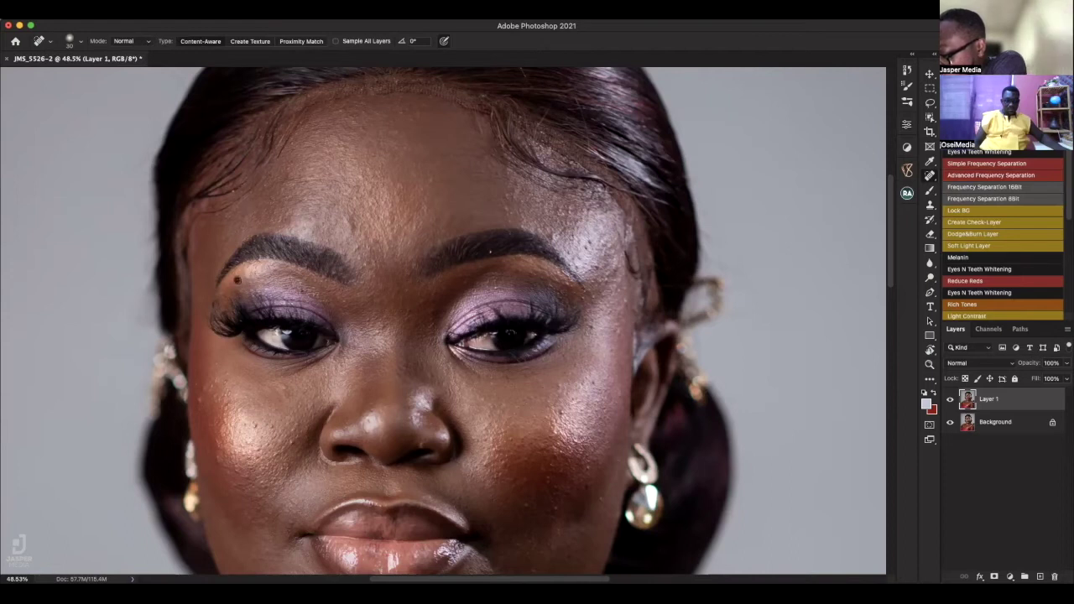
pyautogui.click(327, 241)
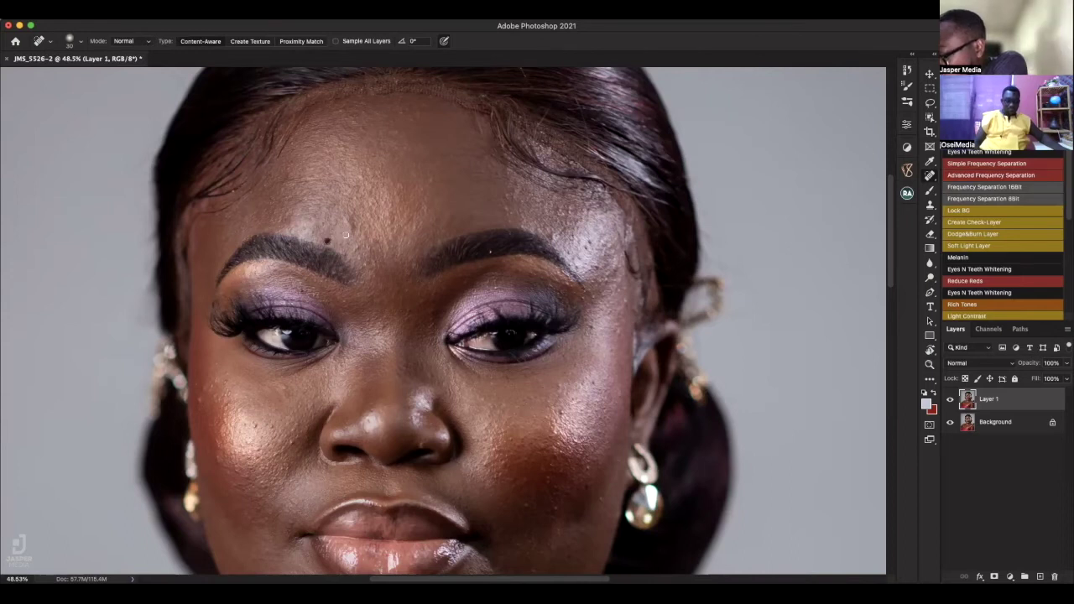
pyautogui.click(348, 228)
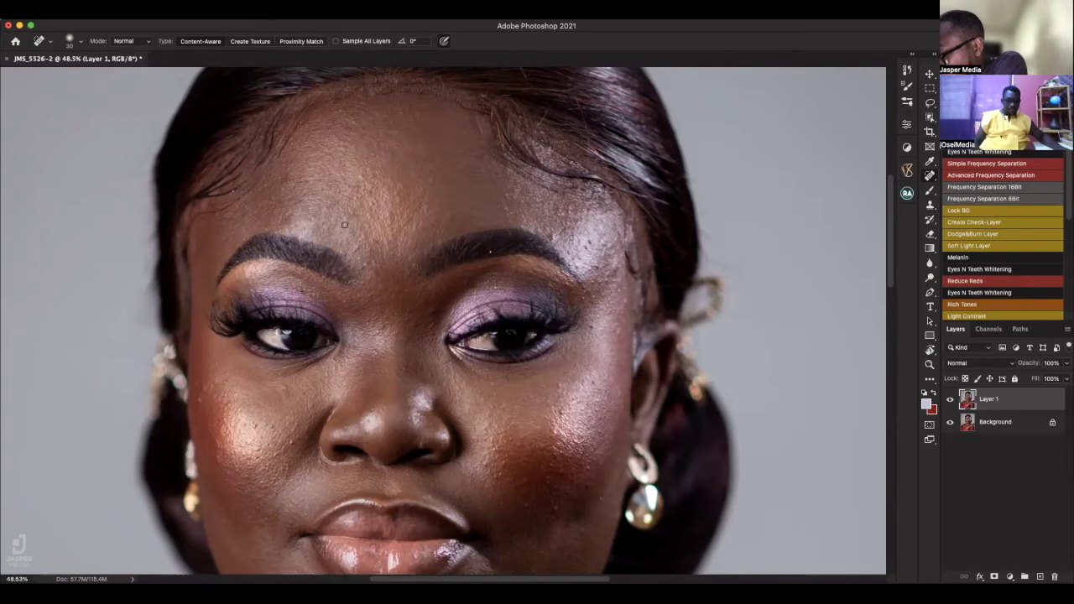
pyautogui.click(361, 252)
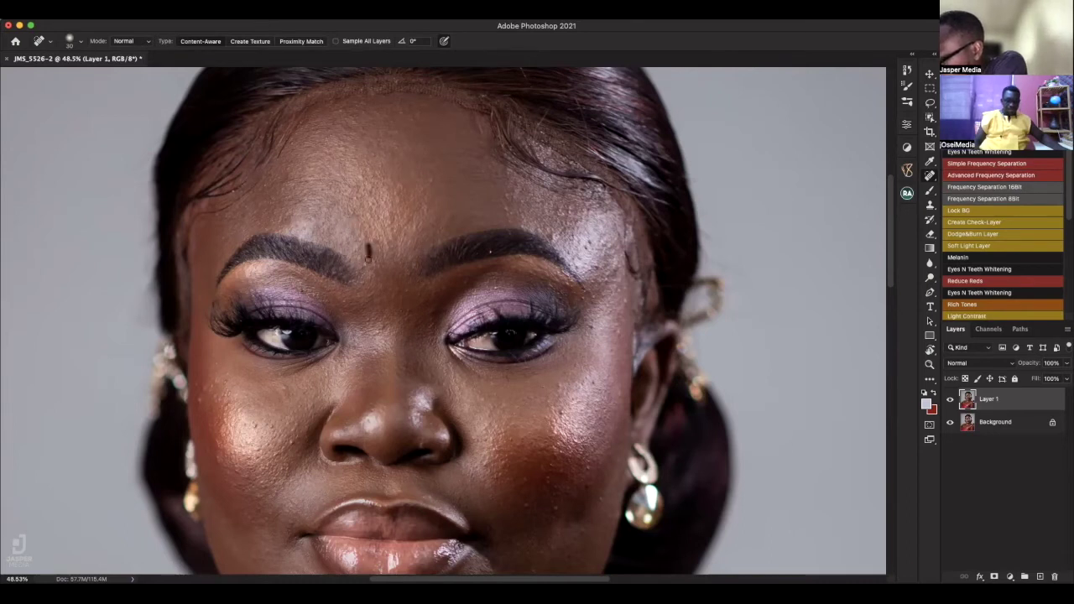
pyautogui.click(363, 283)
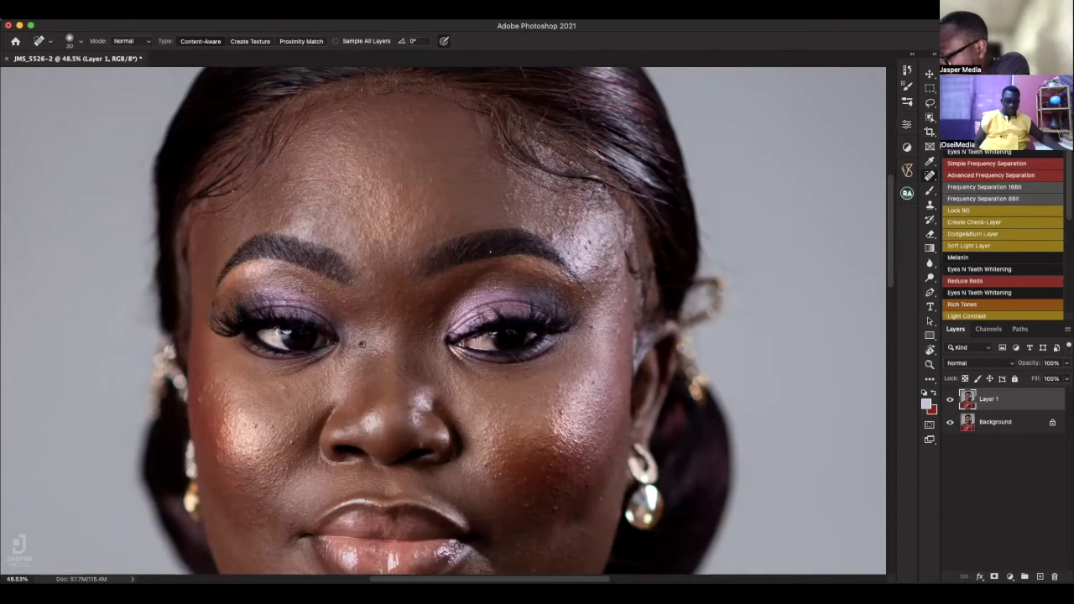
# Heal the spots on the forehead above the right-hand eyebrow and towards the forehead's centre
pyautogui.click(553, 234)
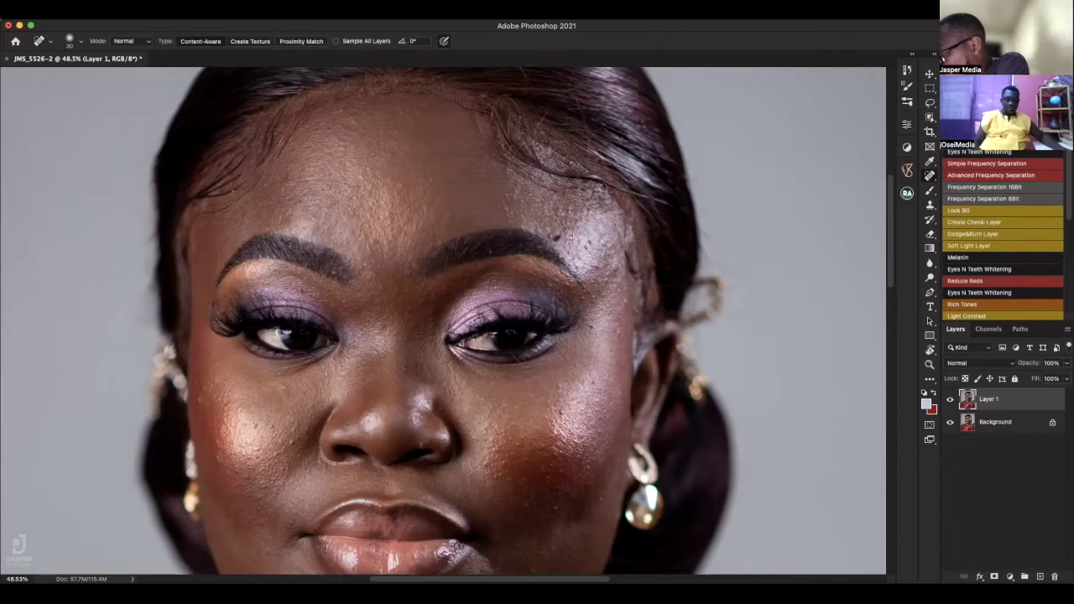
pyautogui.click(558, 214)
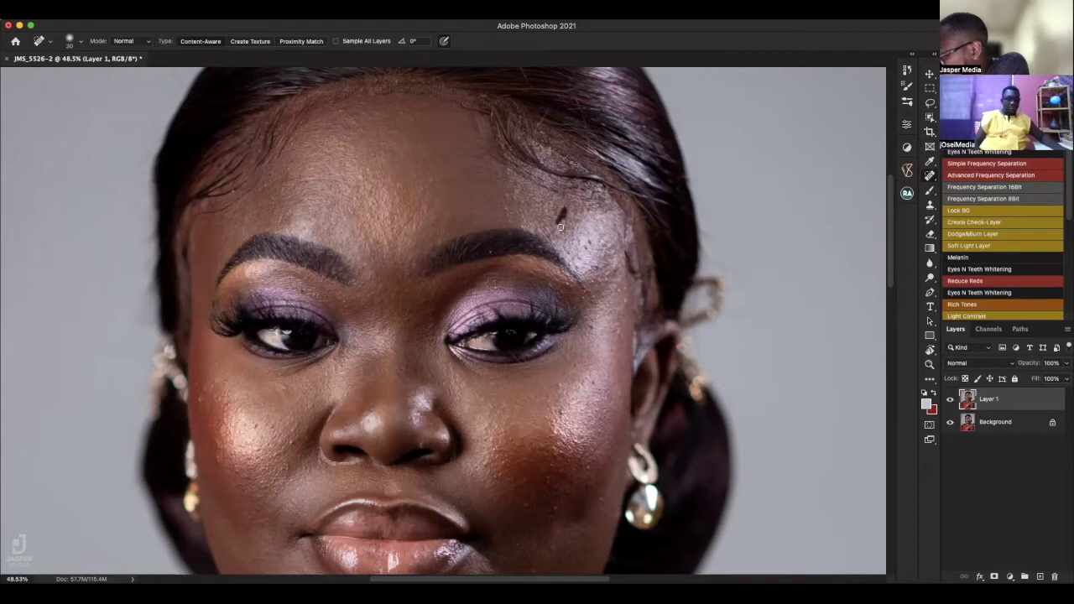
pyautogui.click(510, 216)
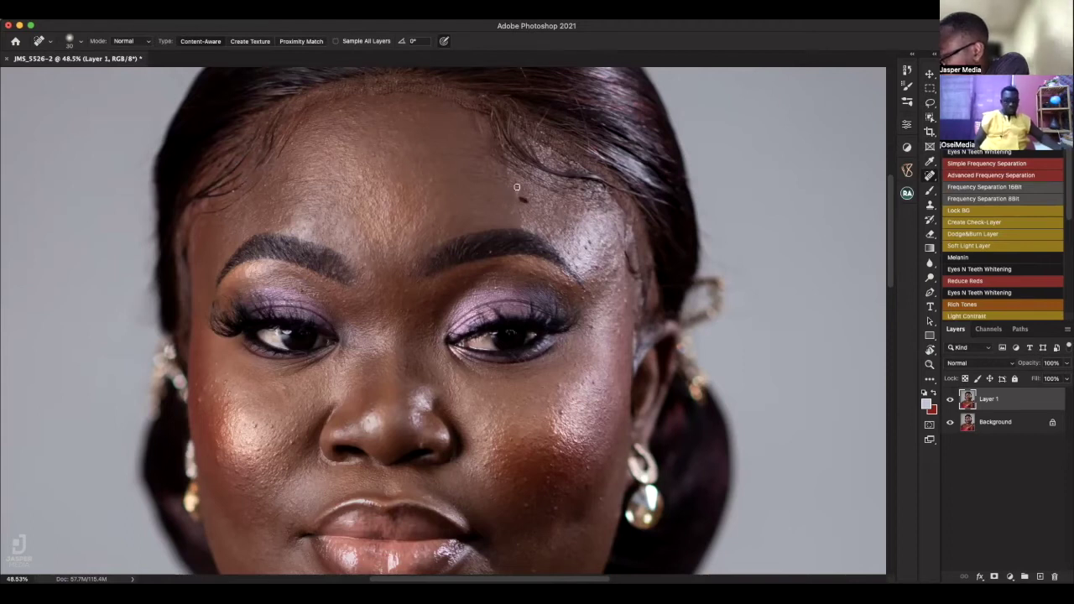
pyautogui.click(432, 185)
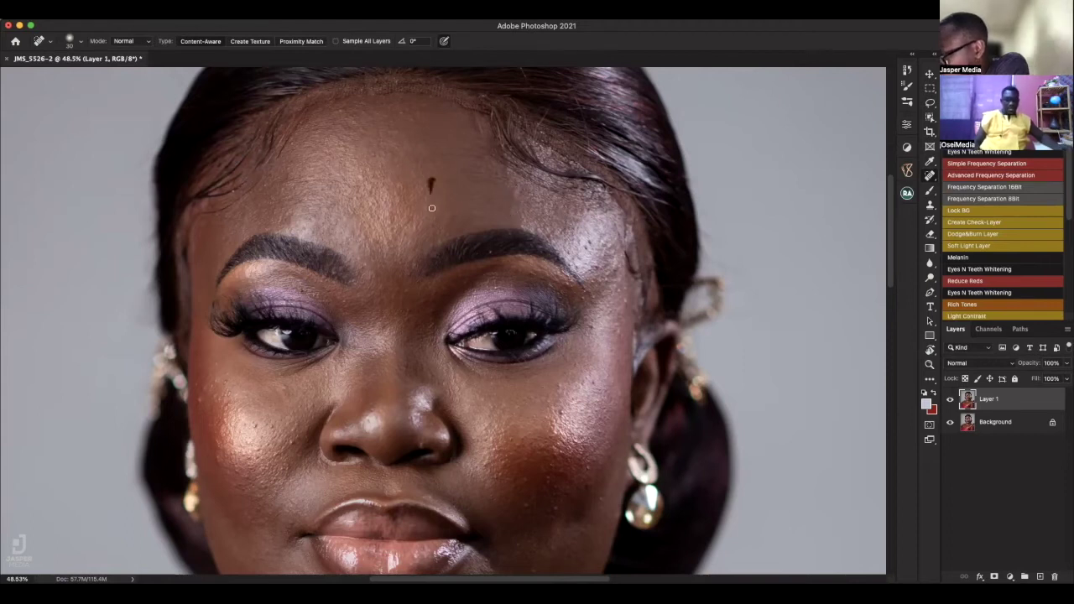
# Heal the small bumps along the upper forehead, from below the centre hairline down to the left-hand hairline
pyautogui.click(410, 116)
pyautogui.click(392, 134)
pyautogui.click(361, 115)
pyautogui.click(338, 110)
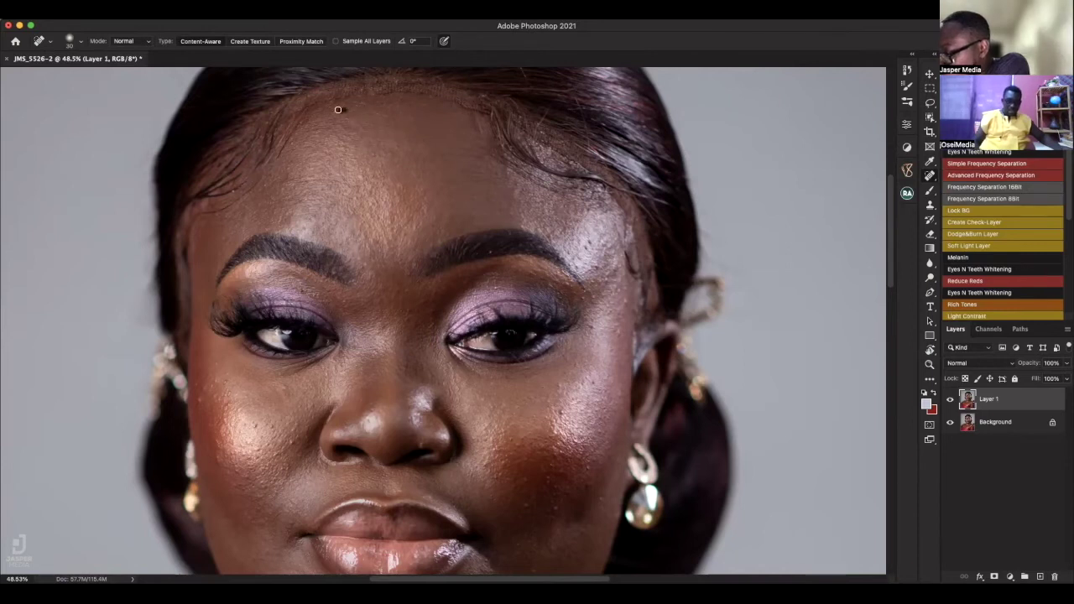
pyautogui.click(295, 137)
pyautogui.click(270, 181)
# Remove the blemishes on the left-hand cheek below the eye, around the highlight and beside the nose
pyautogui.click(224, 378)
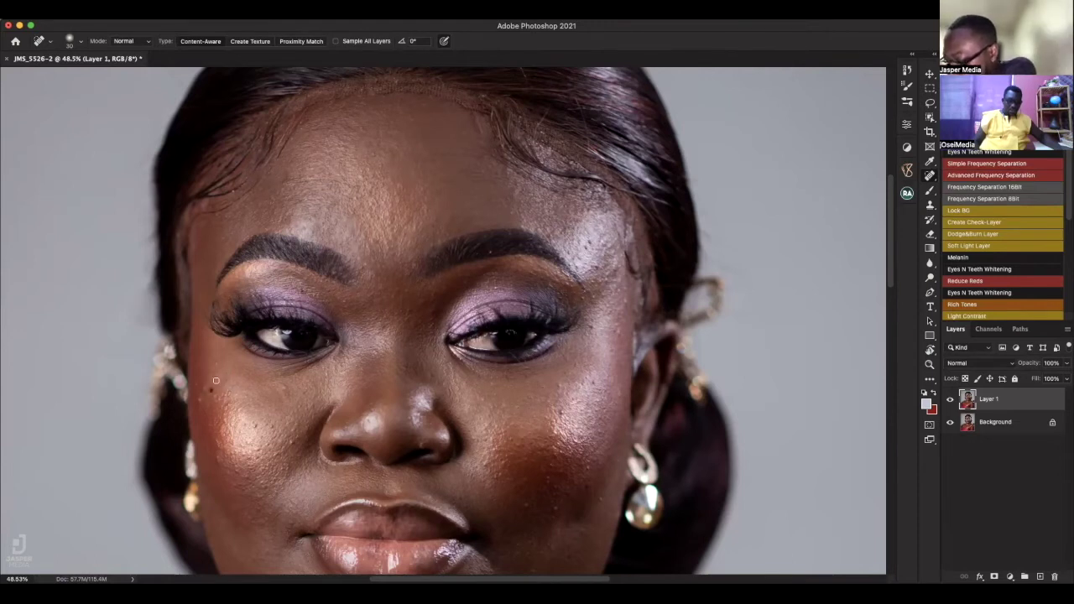
pyautogui.click(224, 382)
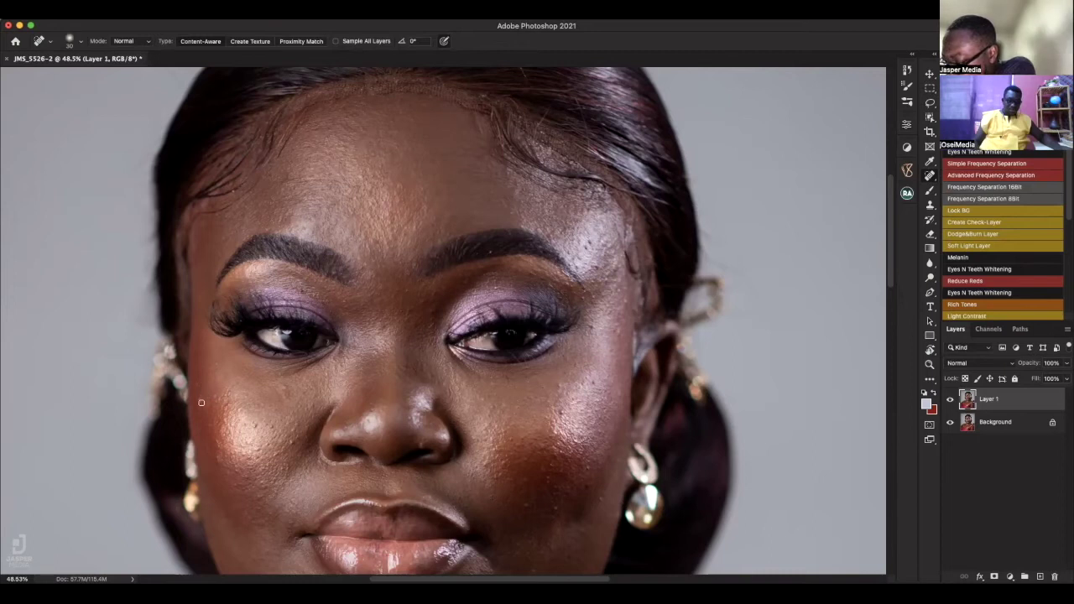
pyautogui.click(216, 367)
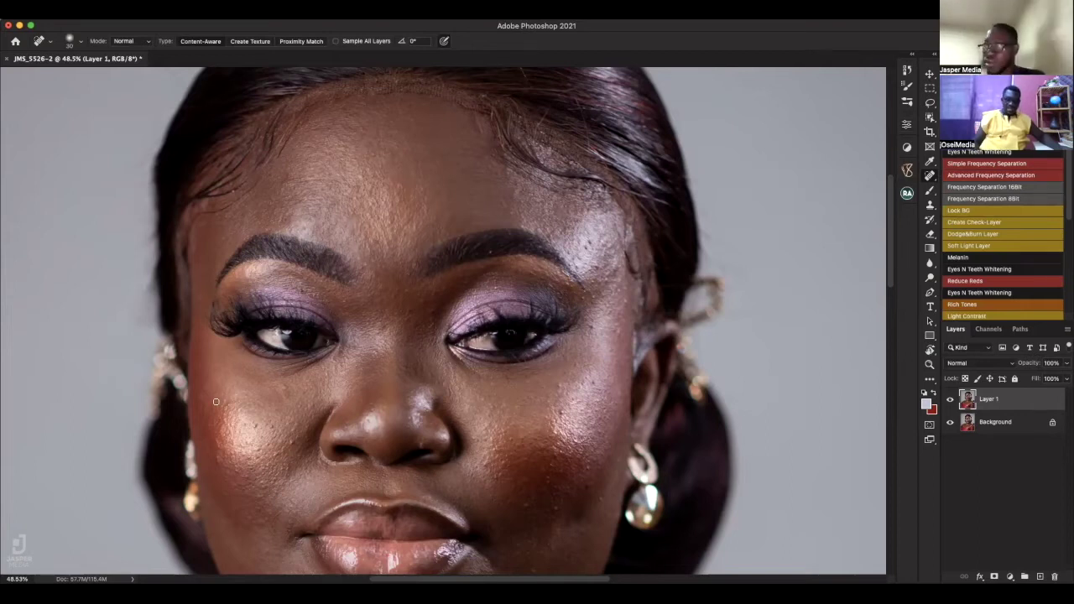
pyautogui.click(271, 426)
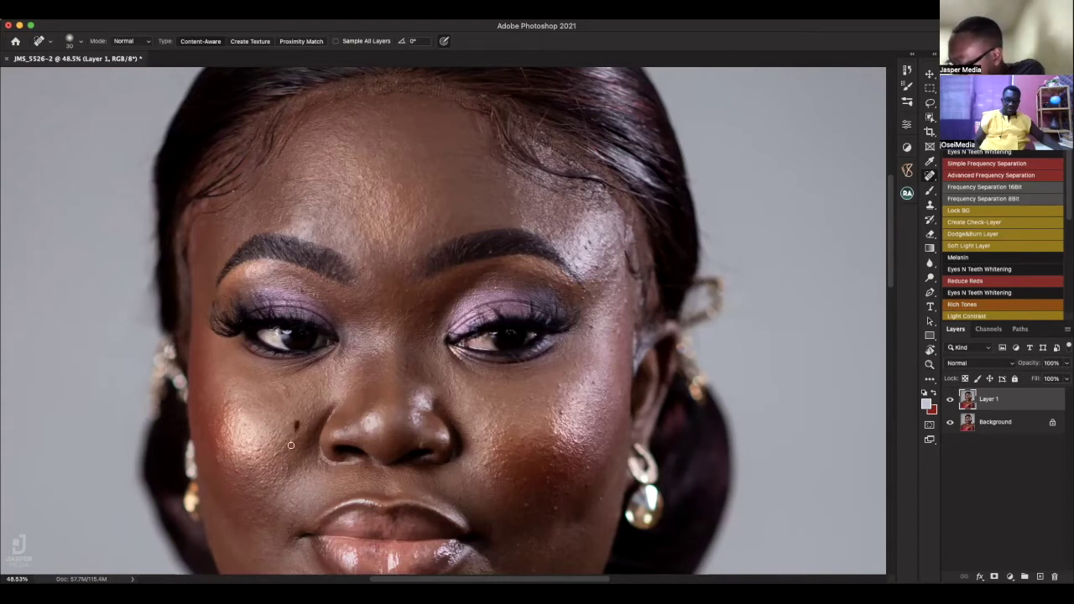
pyautogui.click(232, 462)
pyautogui.click(217, 440)
pyautogui.click(230, 426)
pyautogui.click(226, 409)
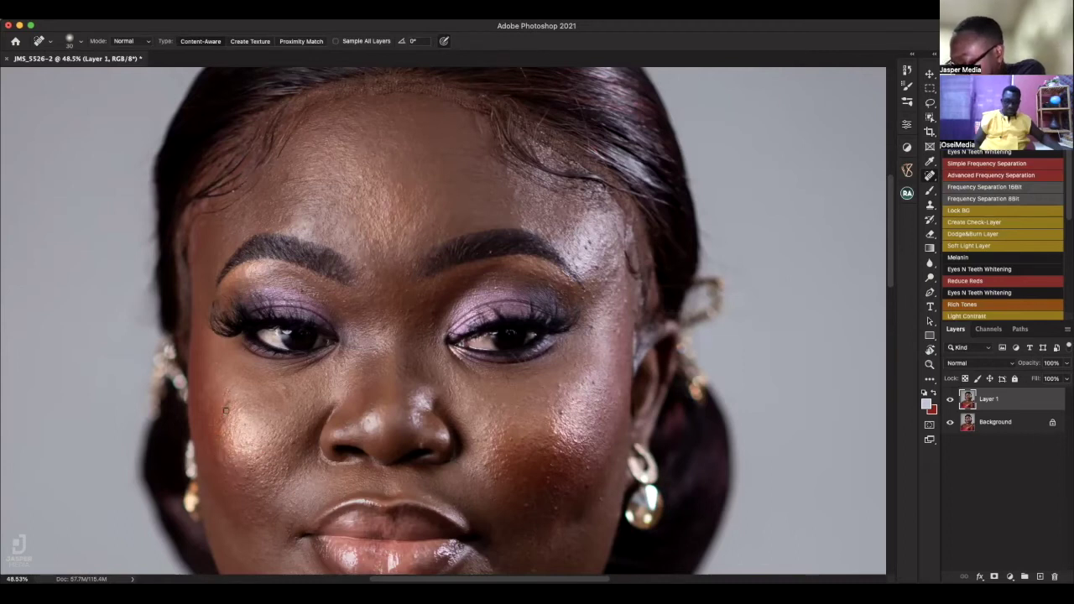
pyautogui.click(248, 401)
pyautogui.click(285, 390)
# Heal the remaining spots on the lower part of the left-hand cheek and between its highlight and the nose
pyautogui.click(261, 485)
pyautogui.click(257, 506)
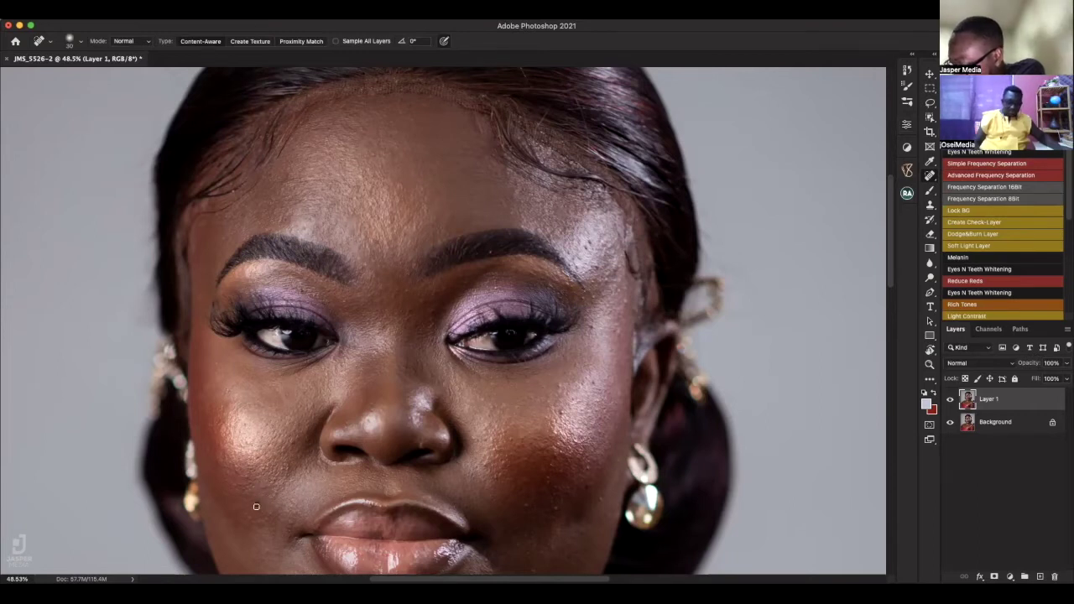
pyautogui.click(286, 444)
pyautogui.click(279, 443)
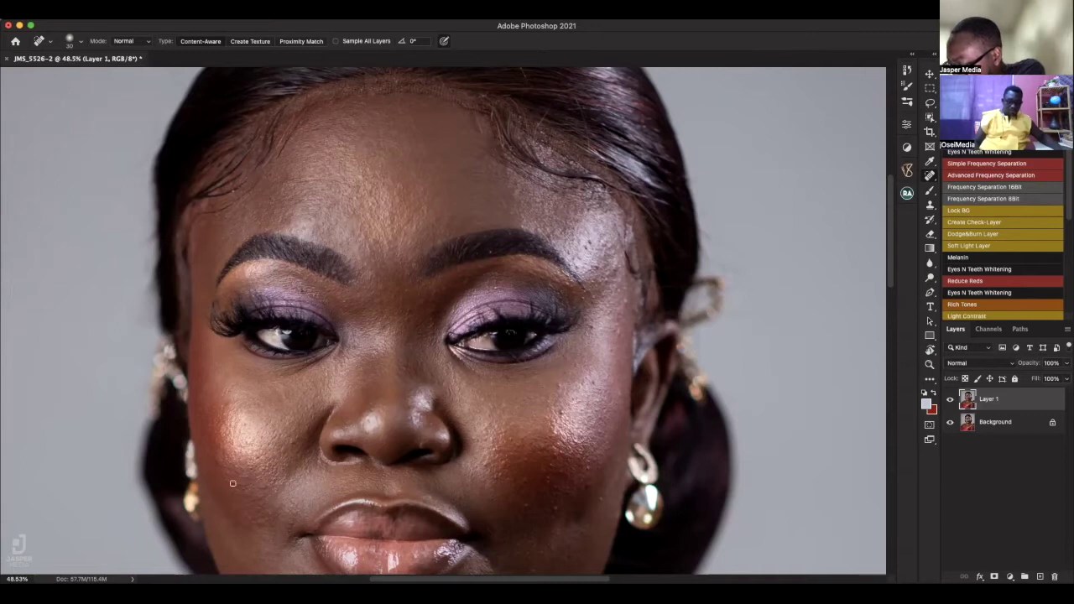
pyautogui.click(229, 469)
pyautogui.click(245, 480)
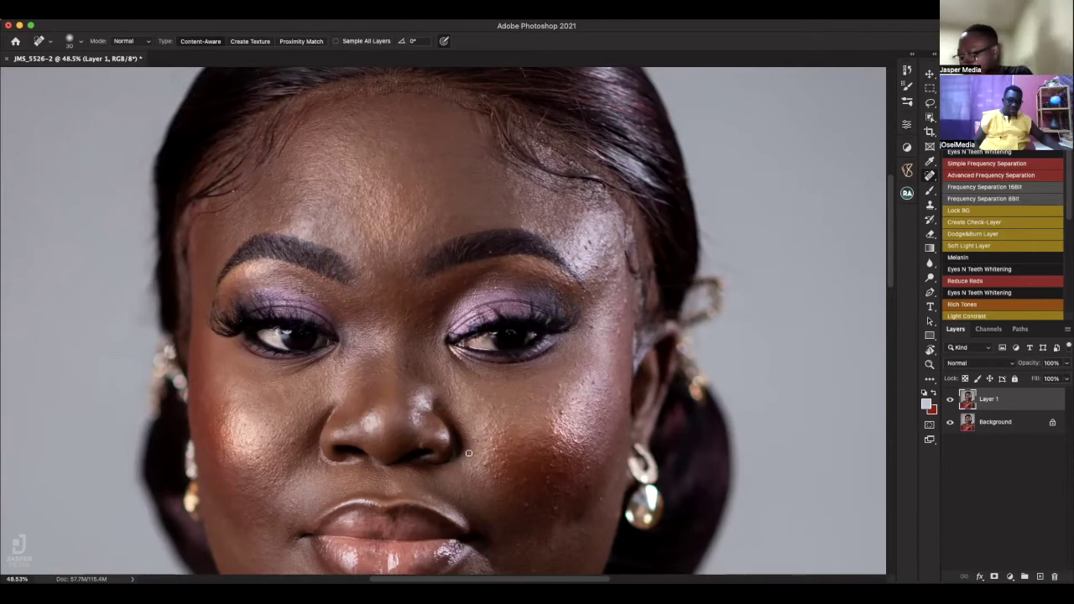
# Heal the blemishes on the right-hand temple and beside the outer corner of the right-hand eye
pyautogui.moveTo(528, 434); pyautogui.dragTo(424, 432)
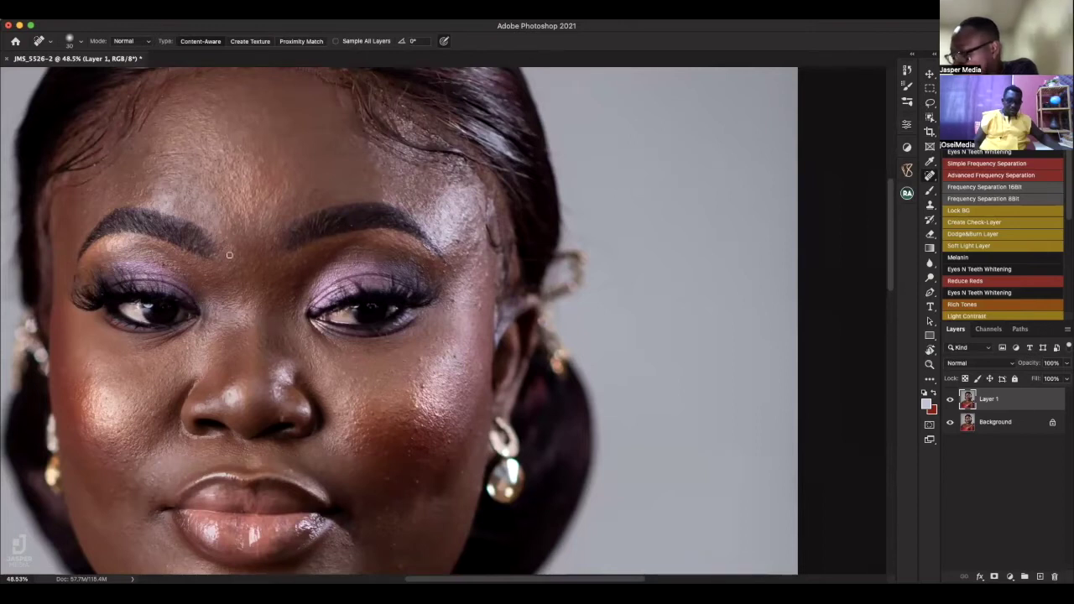
pyautogui.click(175, 269)
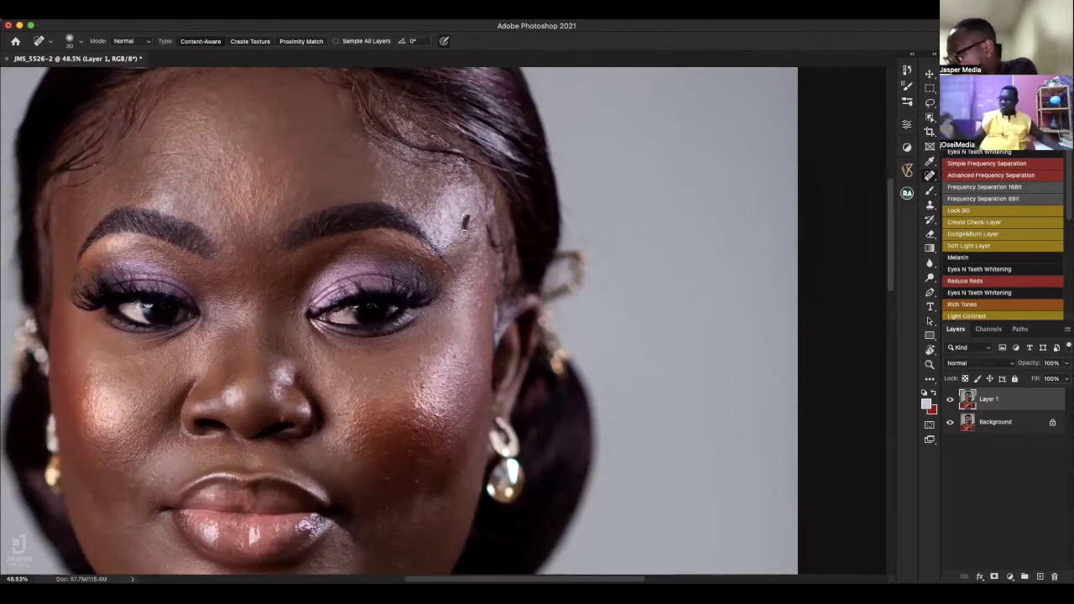
pyautogui.click(467, 218)
pyautogui.click(482, 266)
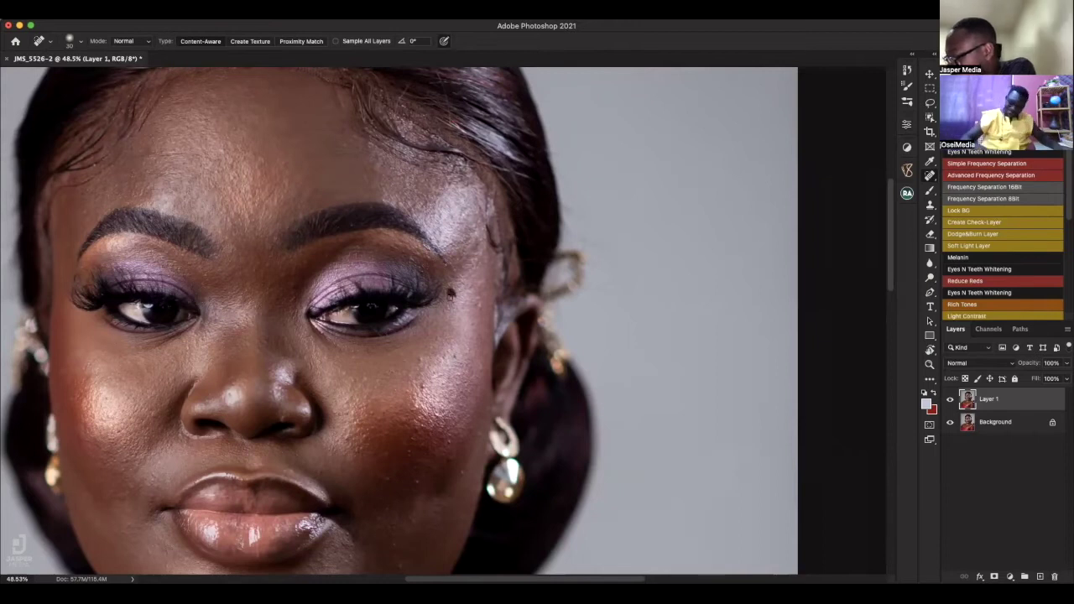
pyautogui.click(478, 305)
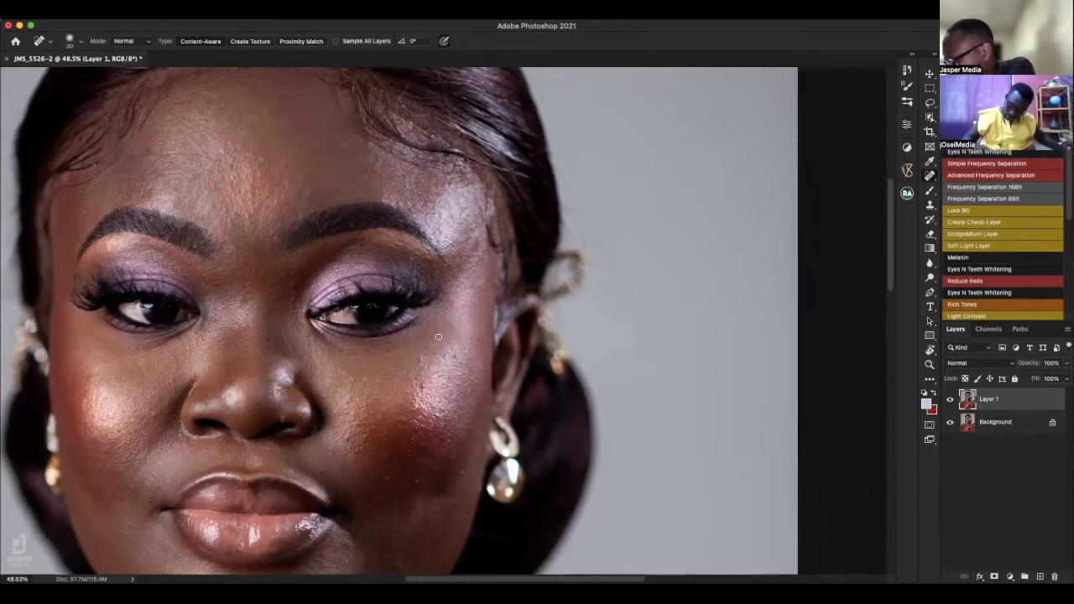
# Heal the dark spots around the highlight on the outer right-hand cheekbone
pyautogui.click(421, 385)
pyautogui.click(450, 357)
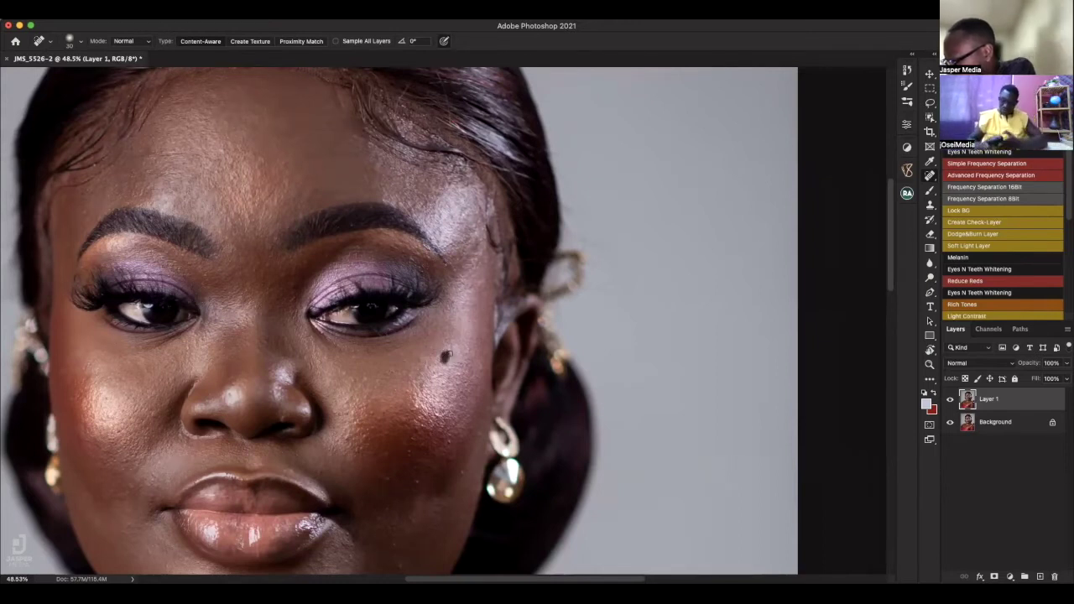
pyautogui.click(464, 389)
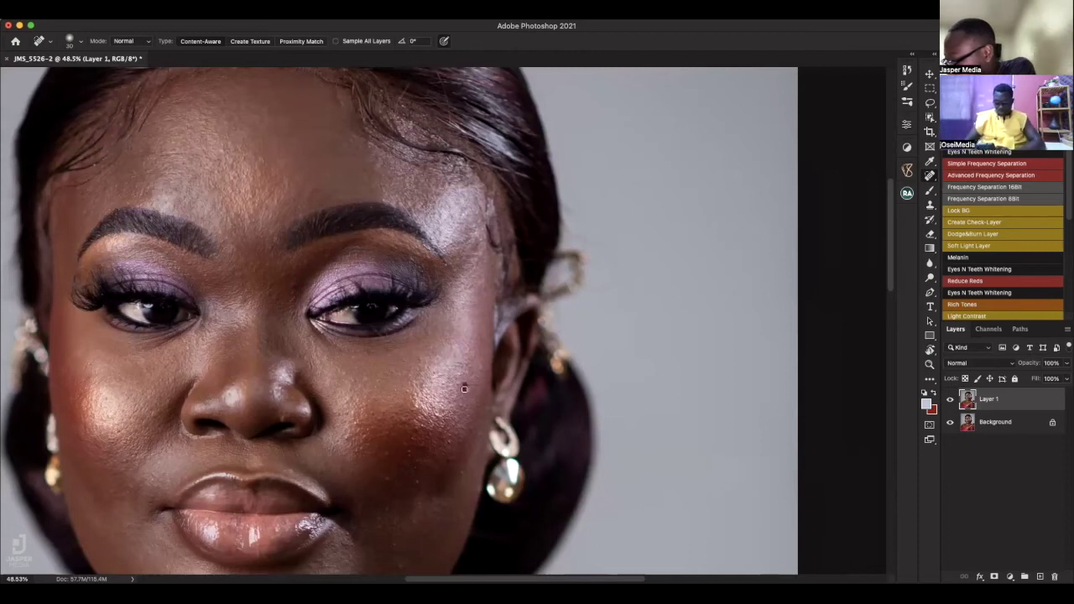
pyautogui.click(480, 368)
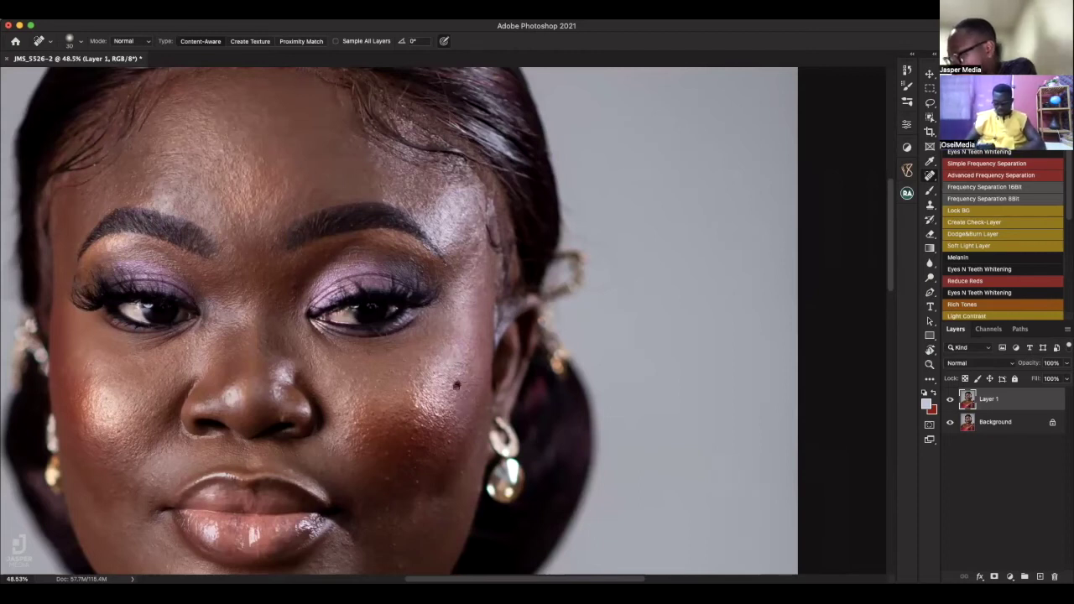
pyautogui.click(435, 374)
# Clean up the inner right-hand cheek beside the nose and the skin beneath the right-hand eye
pyautogui.click(363, 441)
pyautogui.click(347, 435)
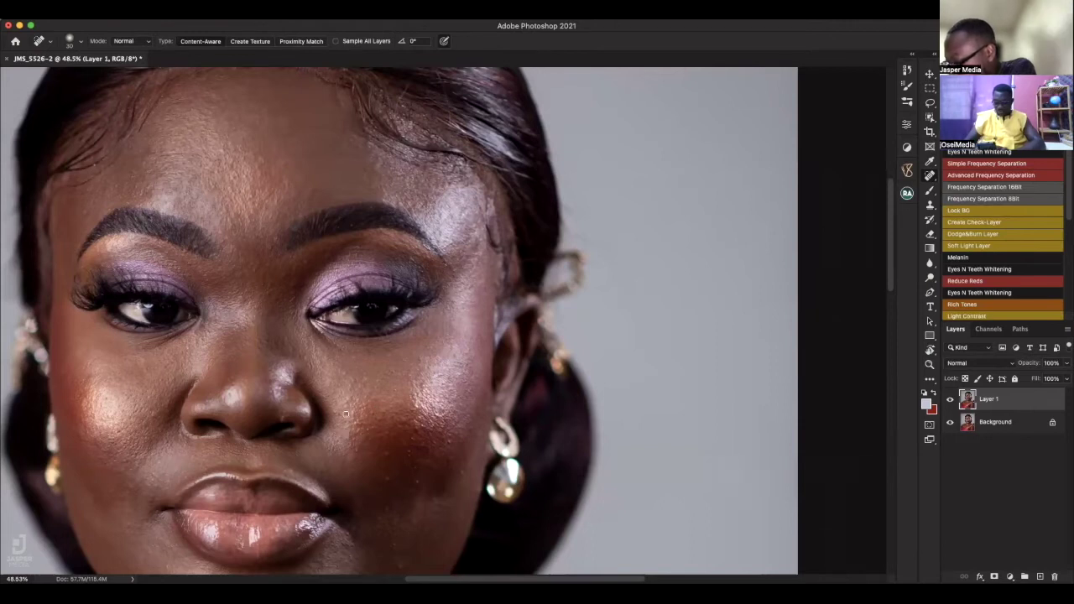
pyautogui.click(349, 391)
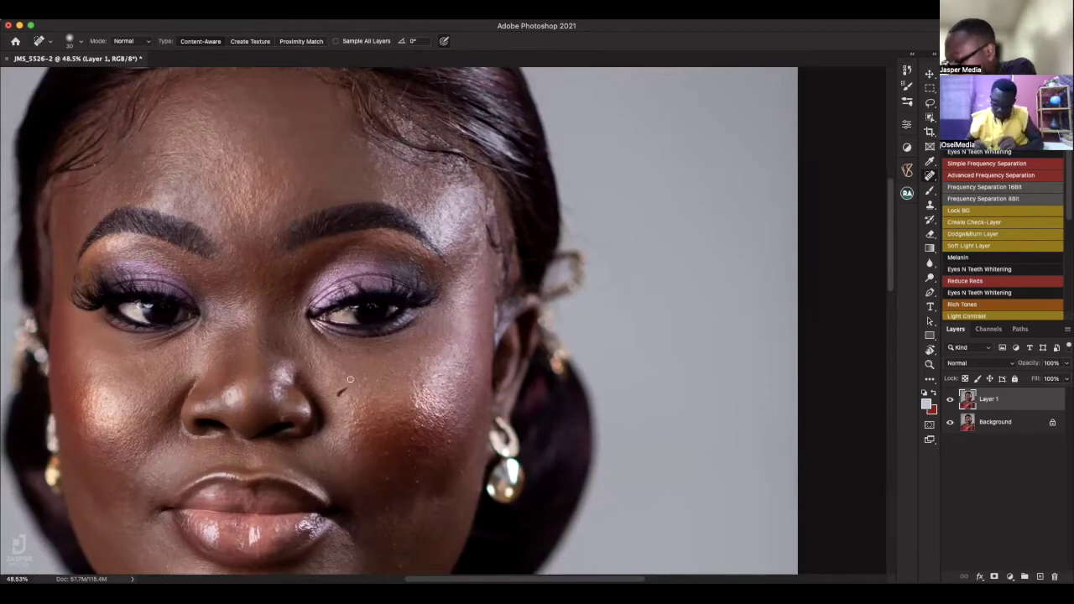
pyautogui.click(363, 380)
pyautogui.click(371, 353)
pyautogui.click(390, 353)
pyautogui.click(402, 358)
pyautogui.click(417, 362)
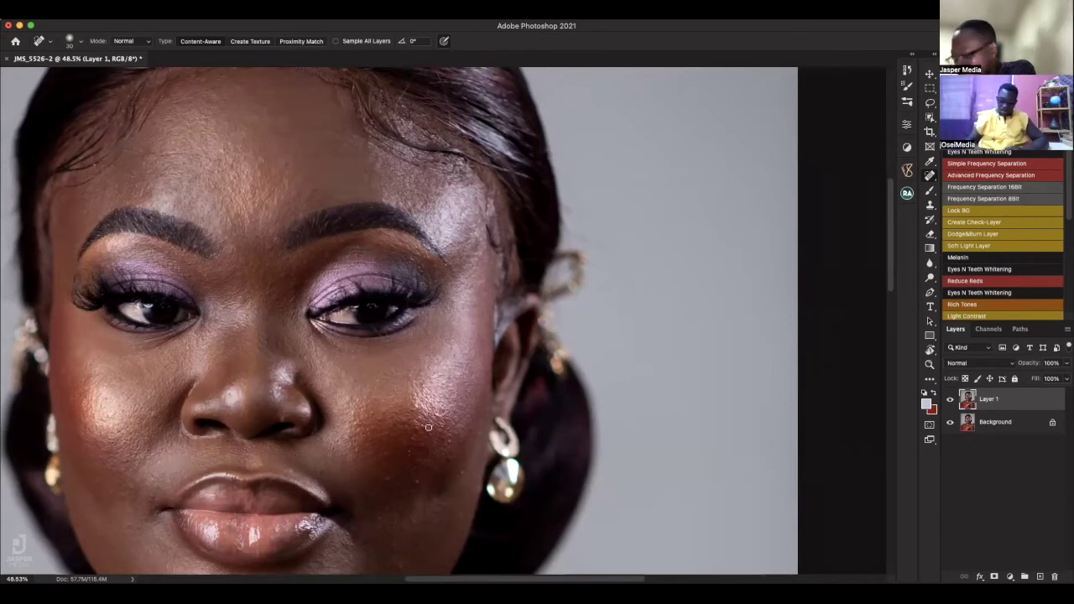
# Heal the spots across the lower right-hand cheek, along the jaw and on the chin below the lips
pyautogui.moveTo(460, 437); pyautogui.dragTo(471, 353)
pyautogui.click(451, 361)
pyautogui.click(453, 368)
pyautogui.click(453, 353)
pyautogui.click(453, 370)
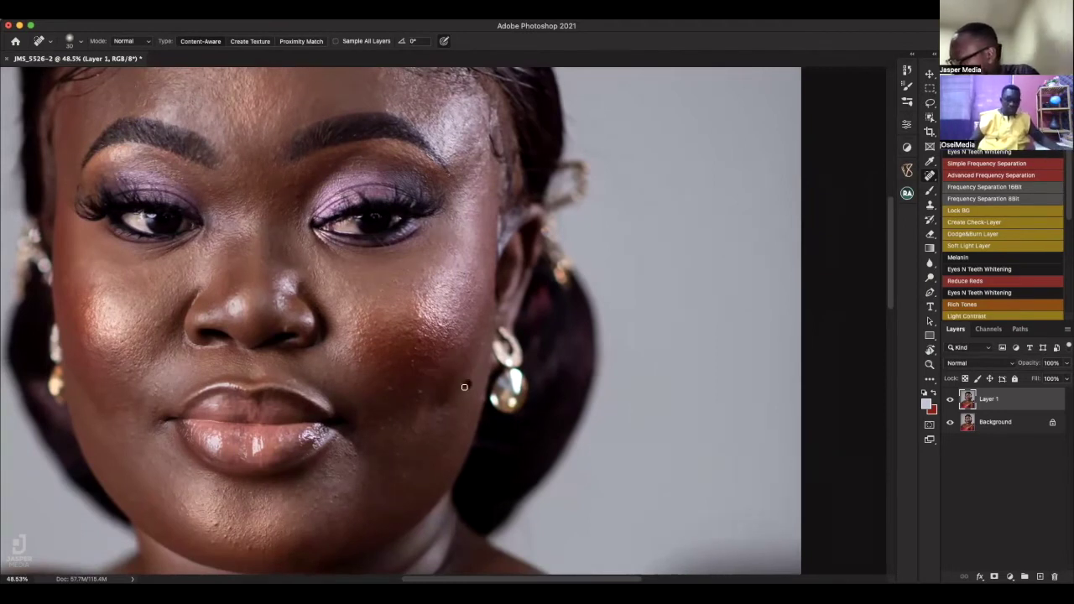
pyautogui.click(482, 350)
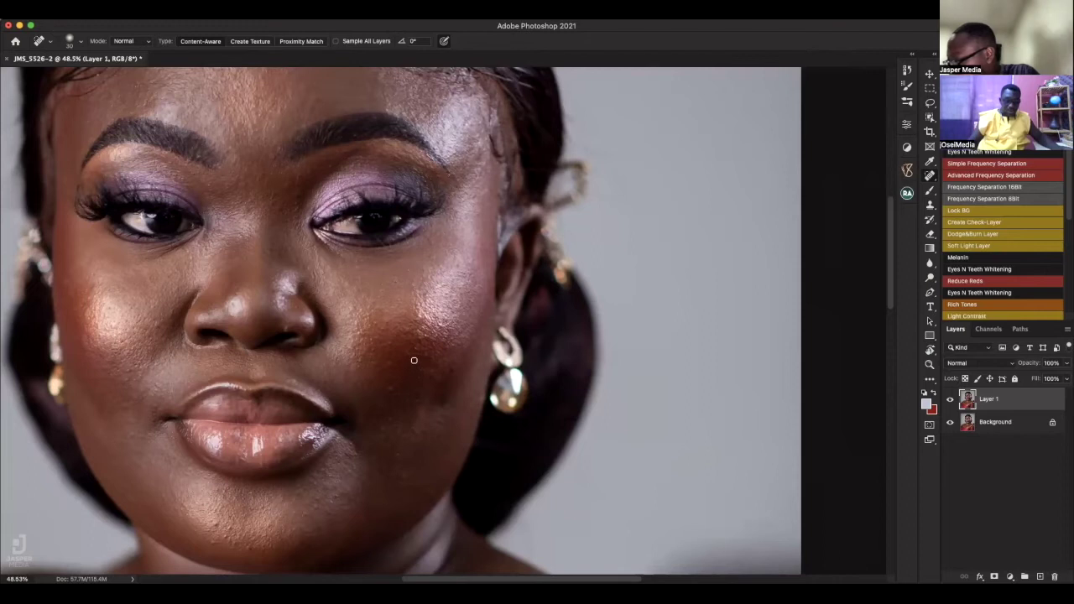
pyautogui.click(410, 355)
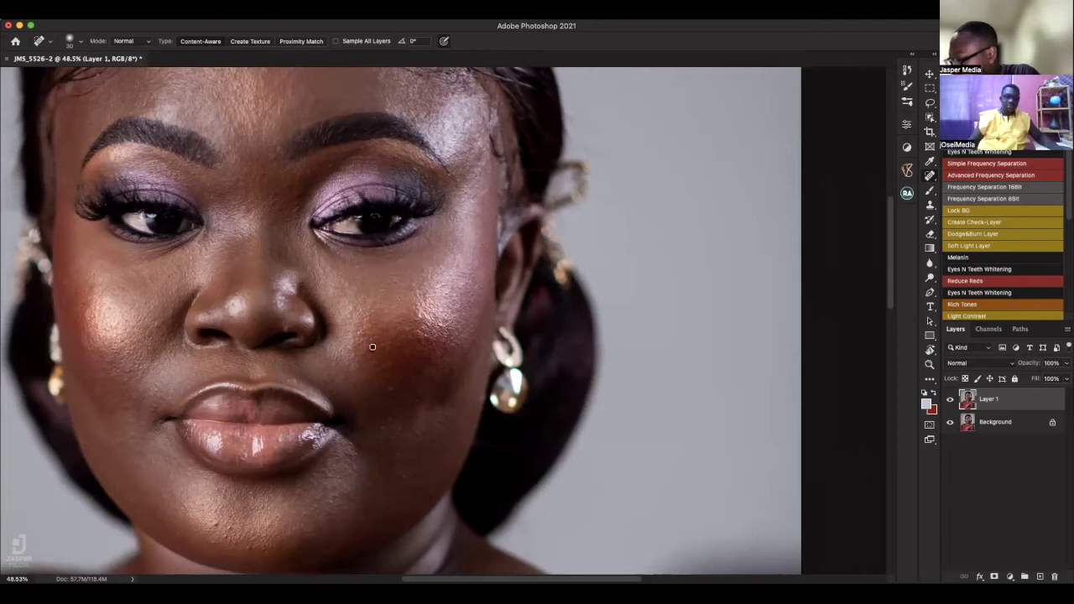
pyautogui.click(378, 375)
pyautogui.click(390, 387)
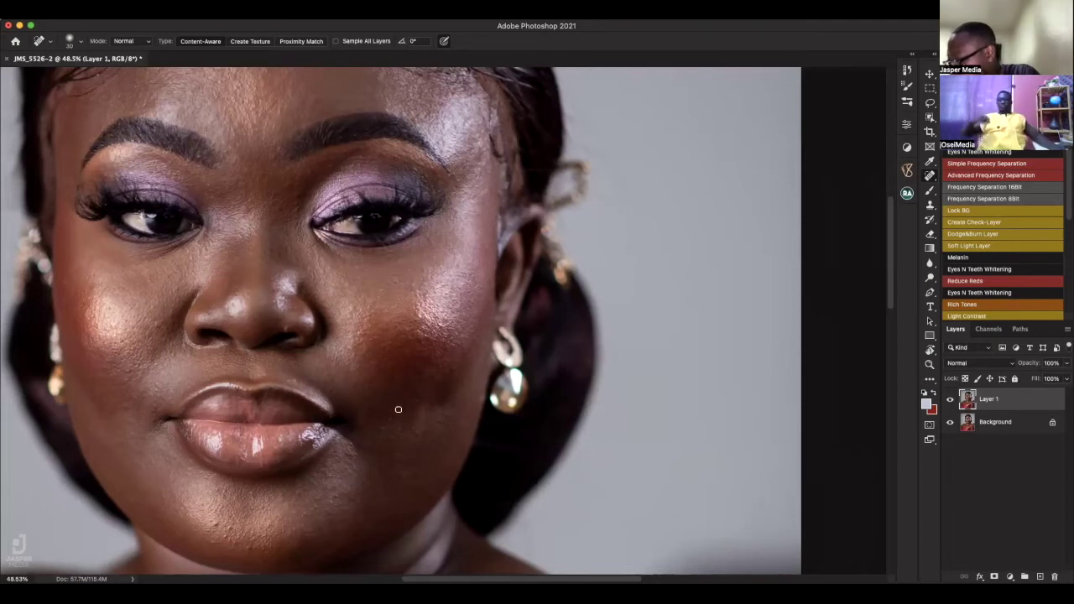
pyautogui.click(402, 480)
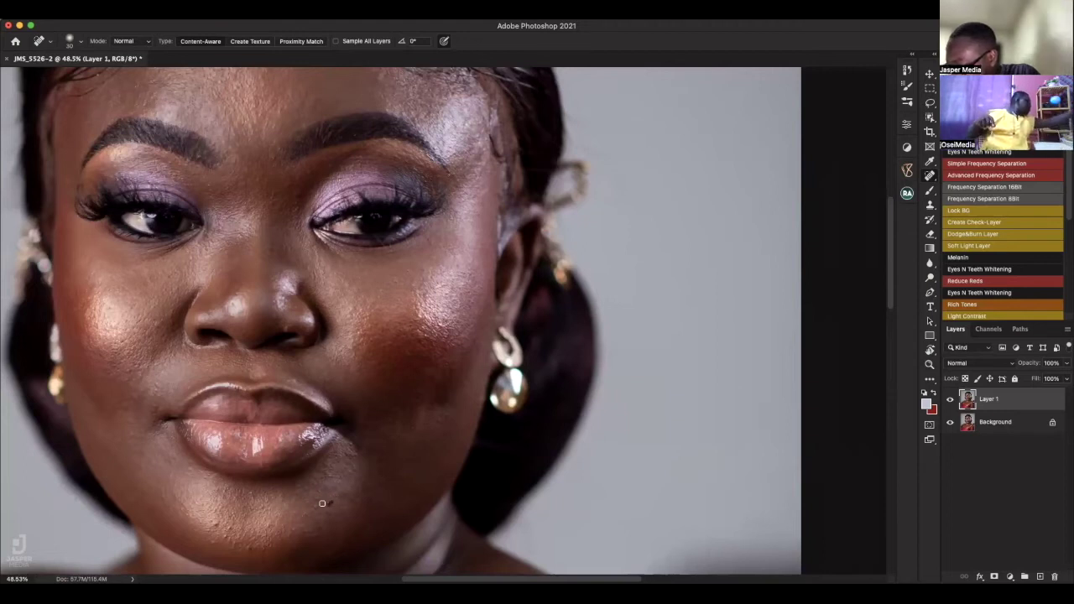
pyautogui.click(313, 505)
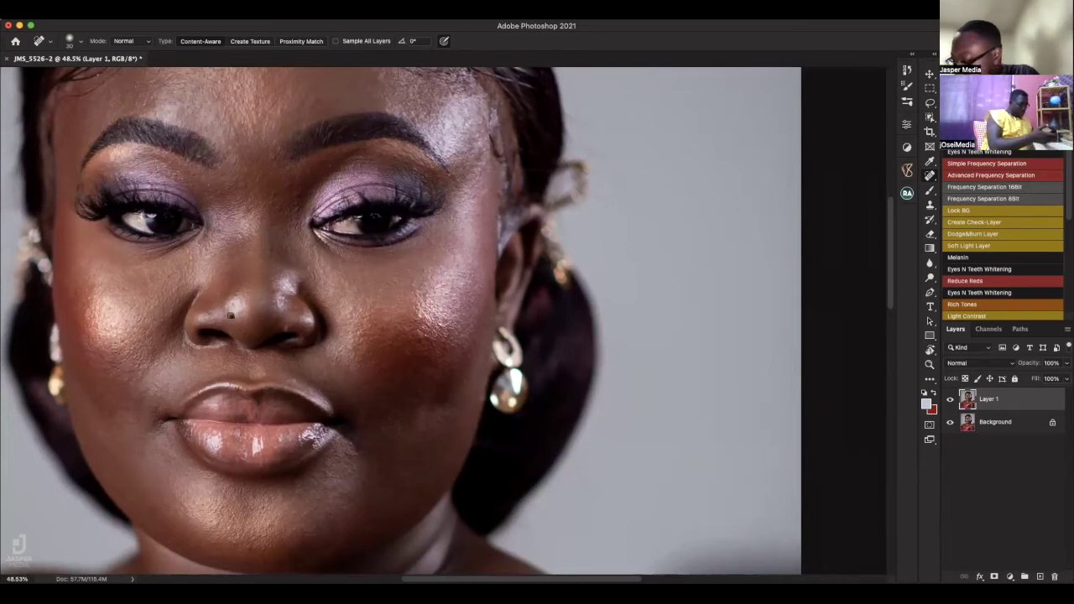
# Add an empty layer above Layer 1 for the cloning work and delete the surplus new layer
pyautogui.scroll(5, 150, 170)
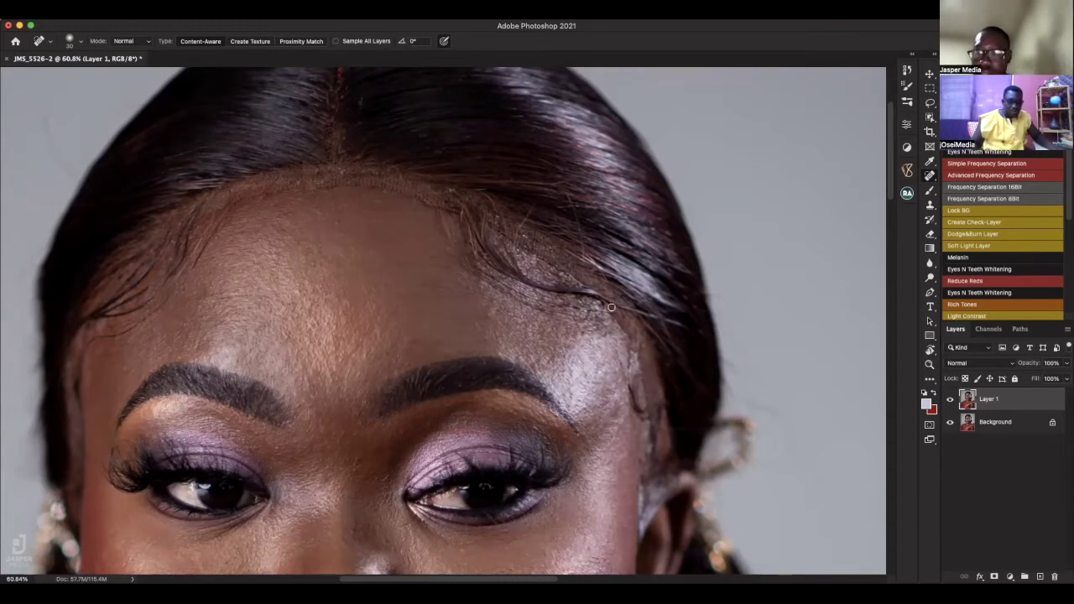
pyautogui.click(1040, 578)
pyautogui.click(1041, 577)
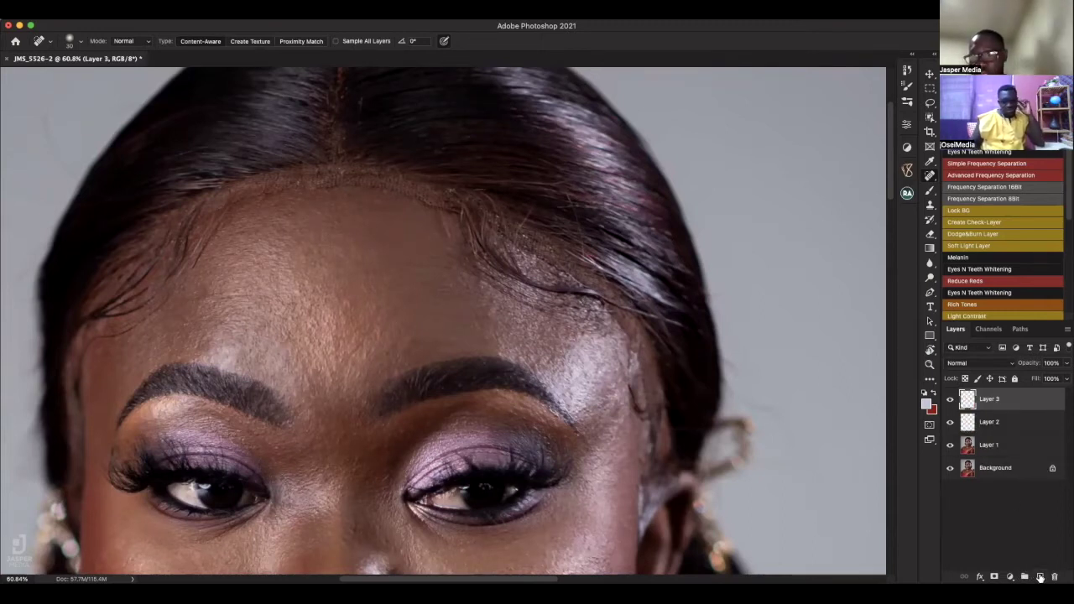
pyautogui.moveTo(1035, 397); pyautogui.dragTo(1054, 577)
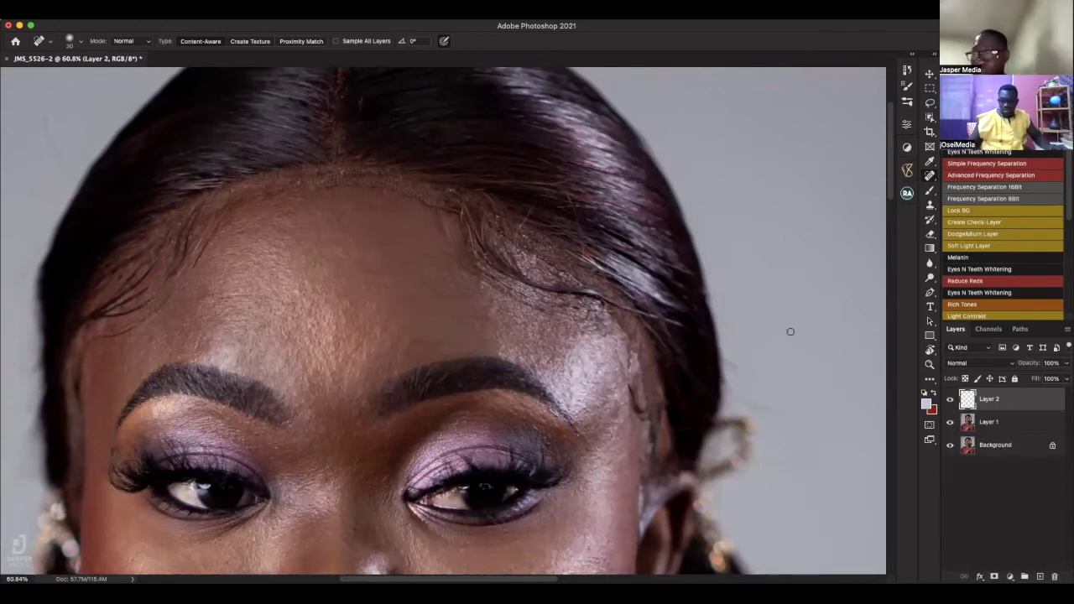
# Clone-smooth the skin and fine hairs along the forehead hairline with a 100 px Clone Stamp, sampling skin just below the hairline
pyautogui.click(929, 206)
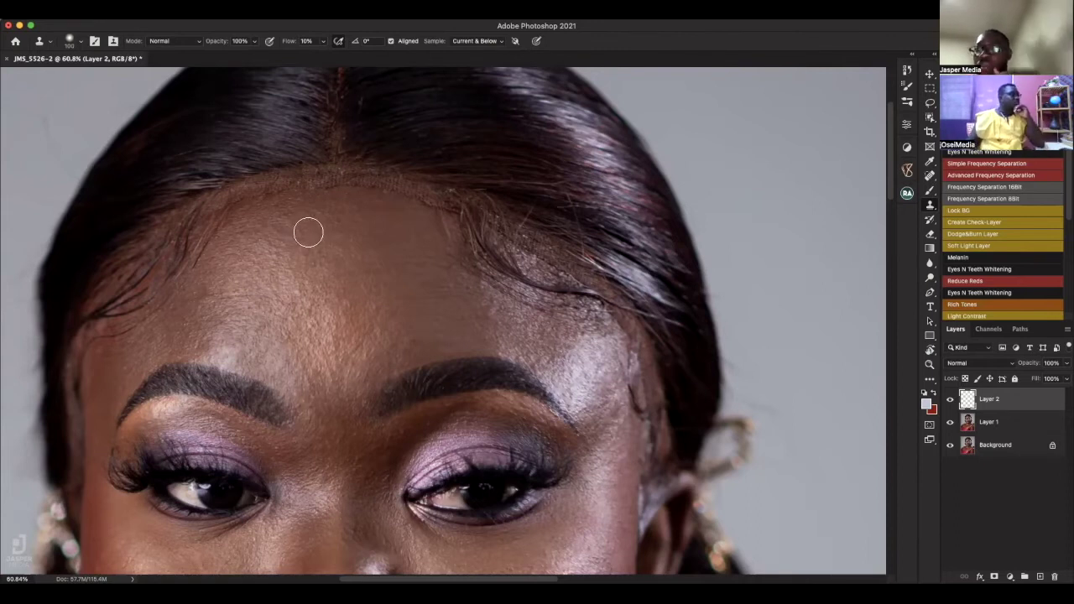
pyautogui.press(']')
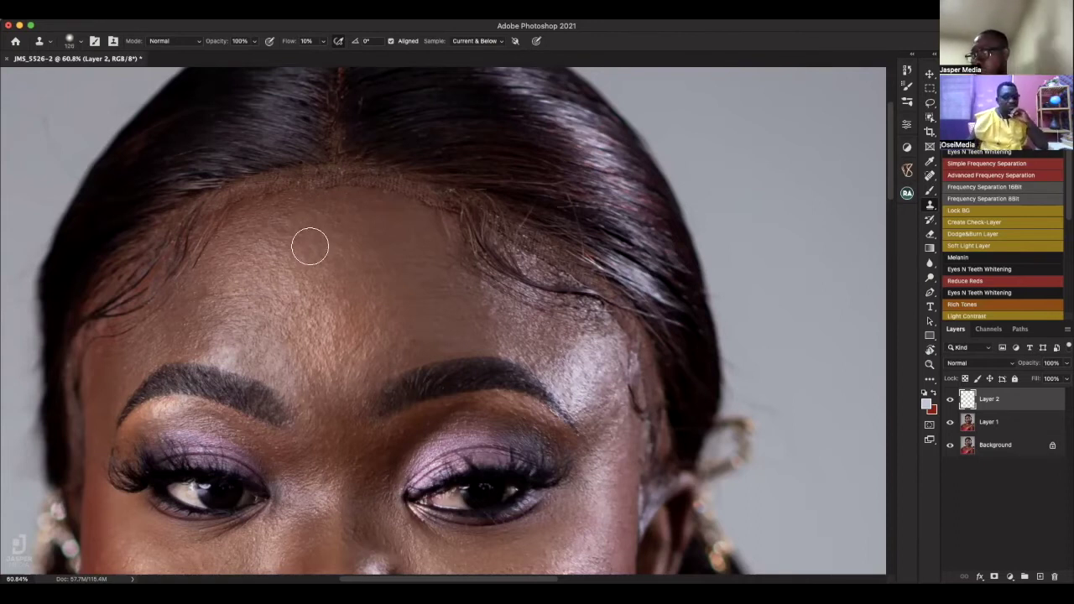
pyautogui.press(']')
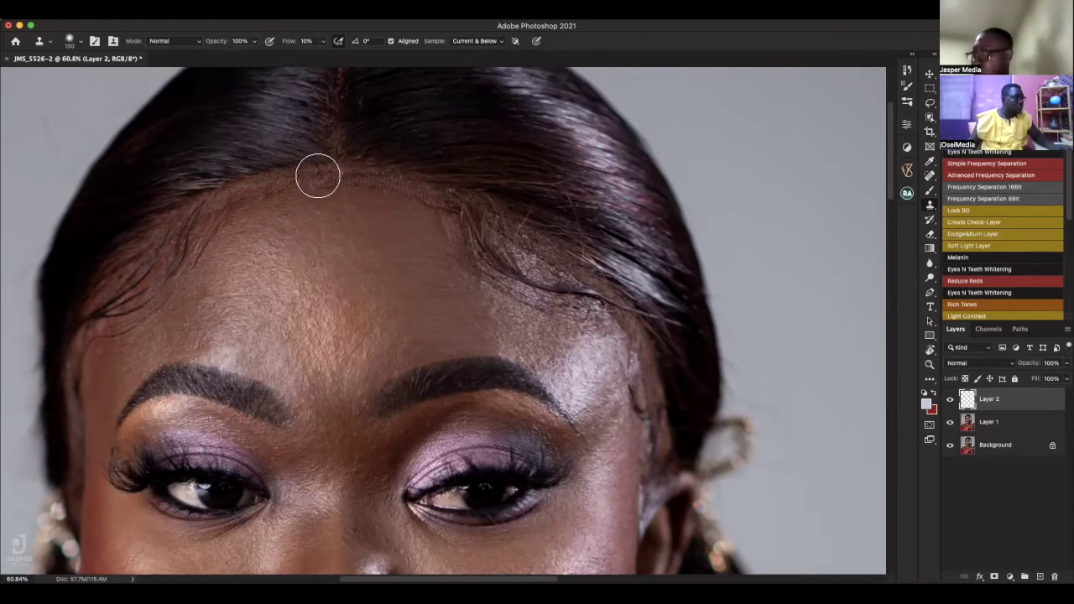
pyautogui.press('[')
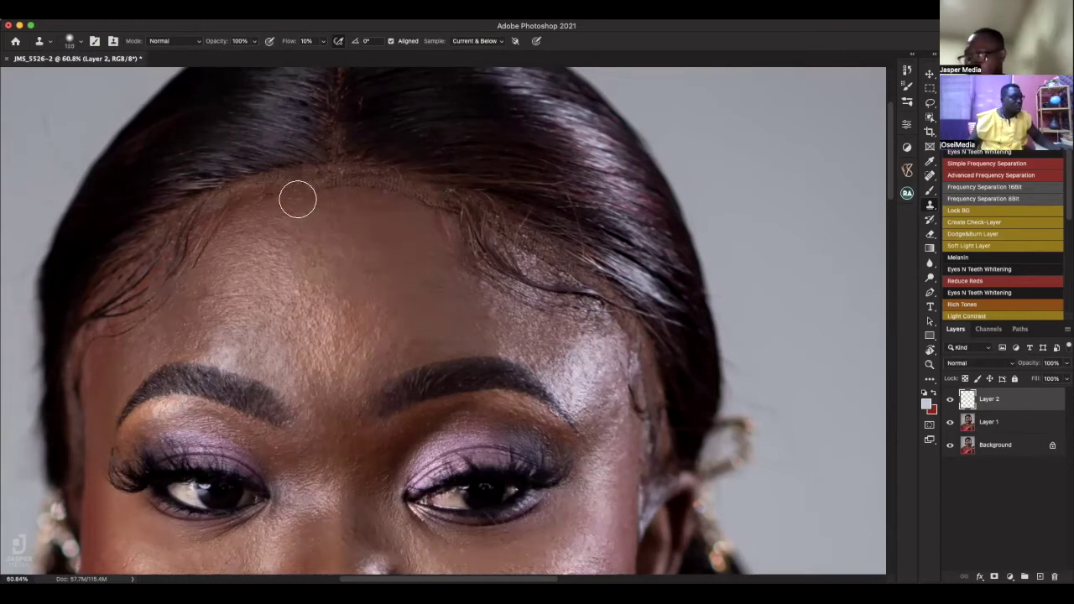
pyautogui.press('alt')
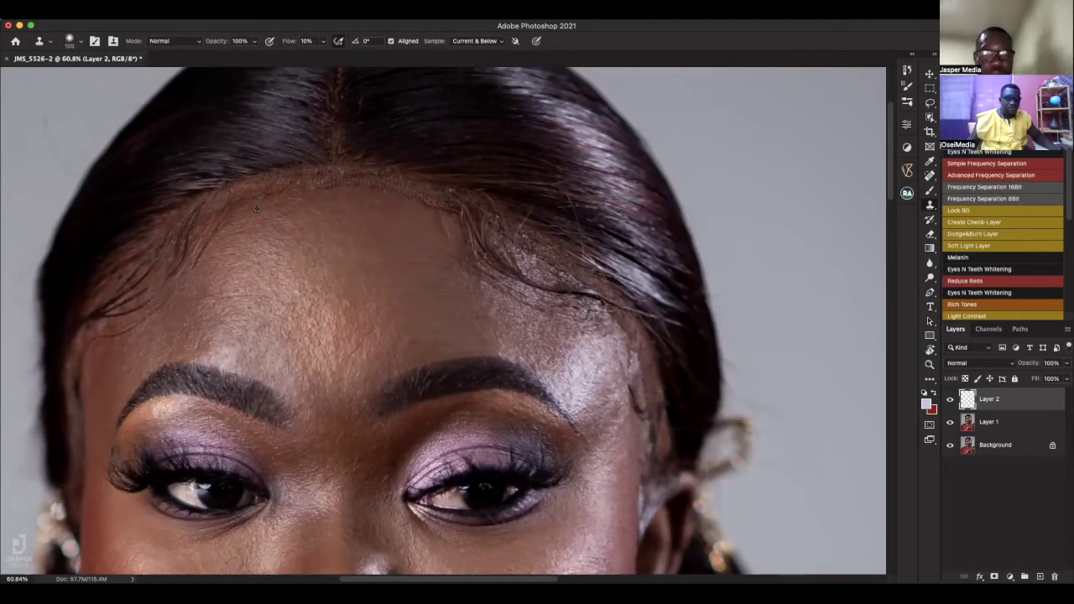
pyautogui.keyDown('alt'); pyautogui.click(256, 210); pyautogui.keyUp('alt')
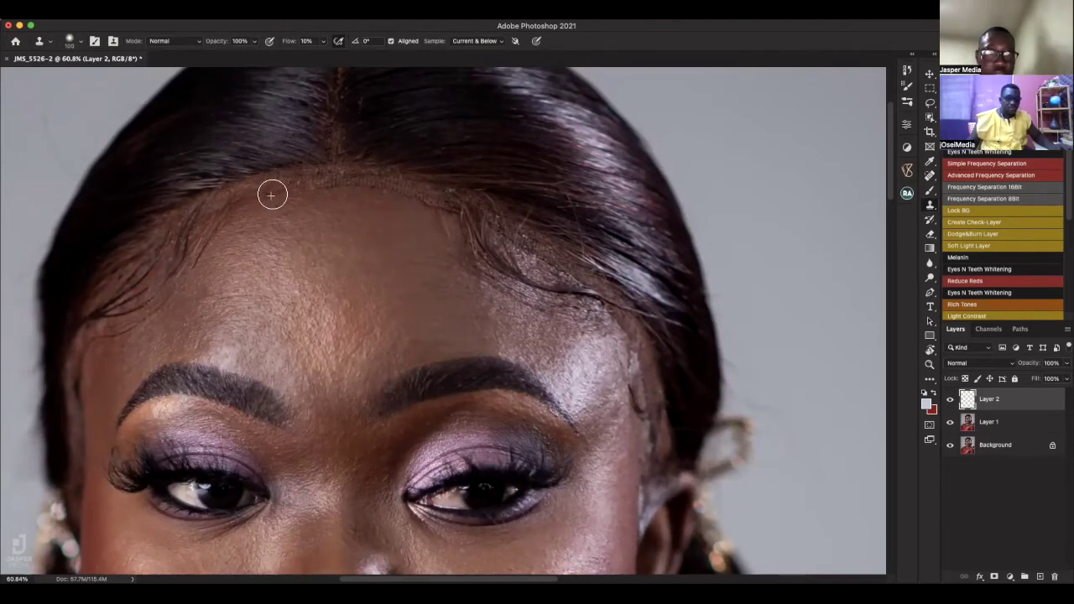
pyautogui.press('alt')
pyautogui.keyDown('alt'); pyautogui.click(255, 216); pyautogui.keyUp('alt')
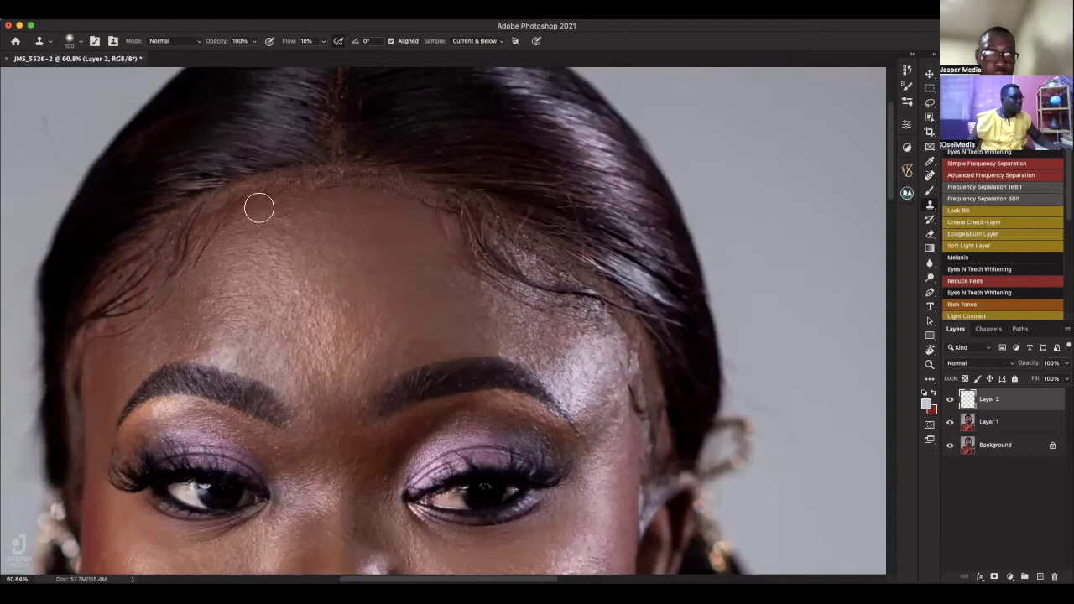
pyautogui.moveTo(274, 197)
pyautogui.mouseDown()
pyautogui.moveTo(242, 203)
pyautogui.moveTo(243, 194)
pyautogui.moveTo(350, 182)
pyautogui.moveTo(394, 184)
pyautogui.moveTo(453, 211)
pyautogui.moveTo(330, 179)
pyautogui.moveTo(260, 192)
pyautogui.moveTo(341, 175)
pyautogui.moveTo(419, 196)
pyautogui.mouseUp()
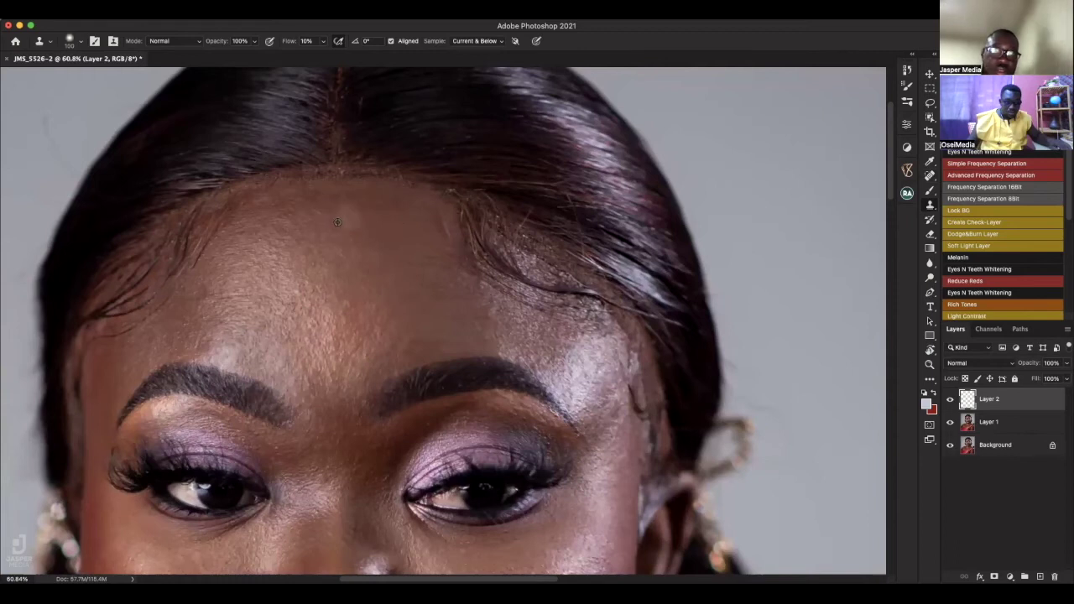
pyautogui.moveTo(355, 199)
pyautogui.mouseDown()
pyautogui.moveTo(280, 206)
pyautogui.moveTo(384, 197)
pyautogui.moveTo(435, 208)
pyautogui.moveTo(498, 242)
pyautogui.mouseUp()
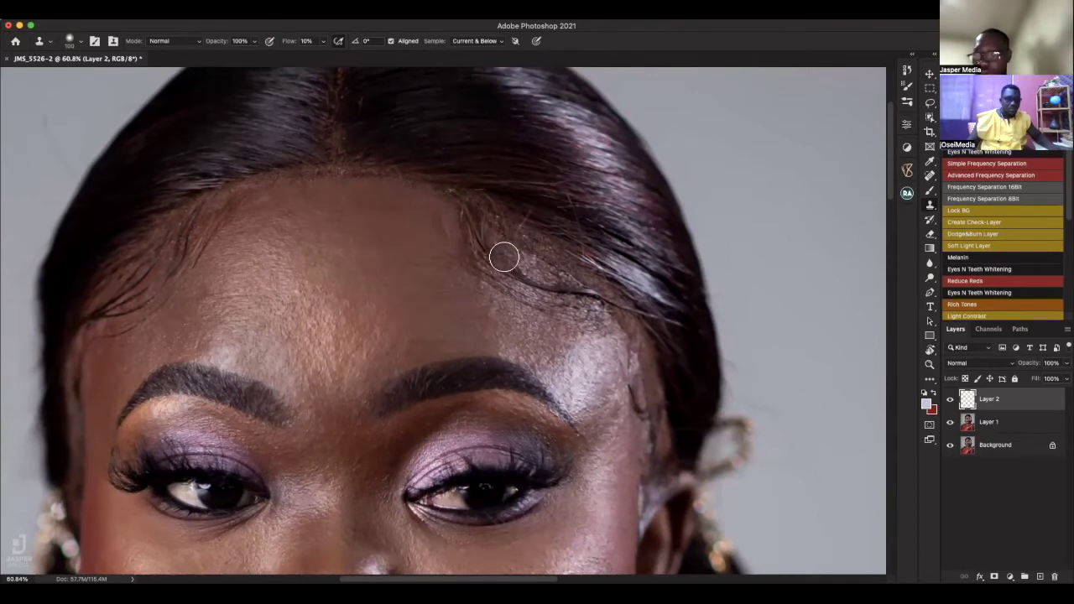
# Reduce the Clone Stamp brush to 50 px for the finer hair edges at the right-hand temple
pyautogui.press('[')
pyautogui.press('[')
pyautogui.press('[')
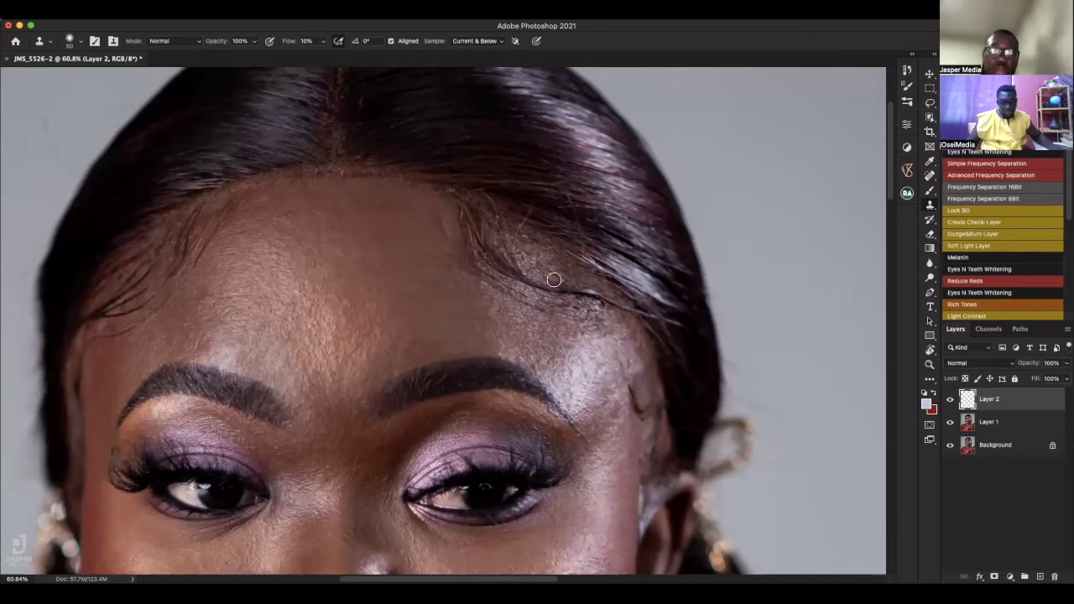
# Switch to the Spot Healing Brush and try to heal the stray hairs above the right-hand temple on Layer 2
pyautogui.press('j')
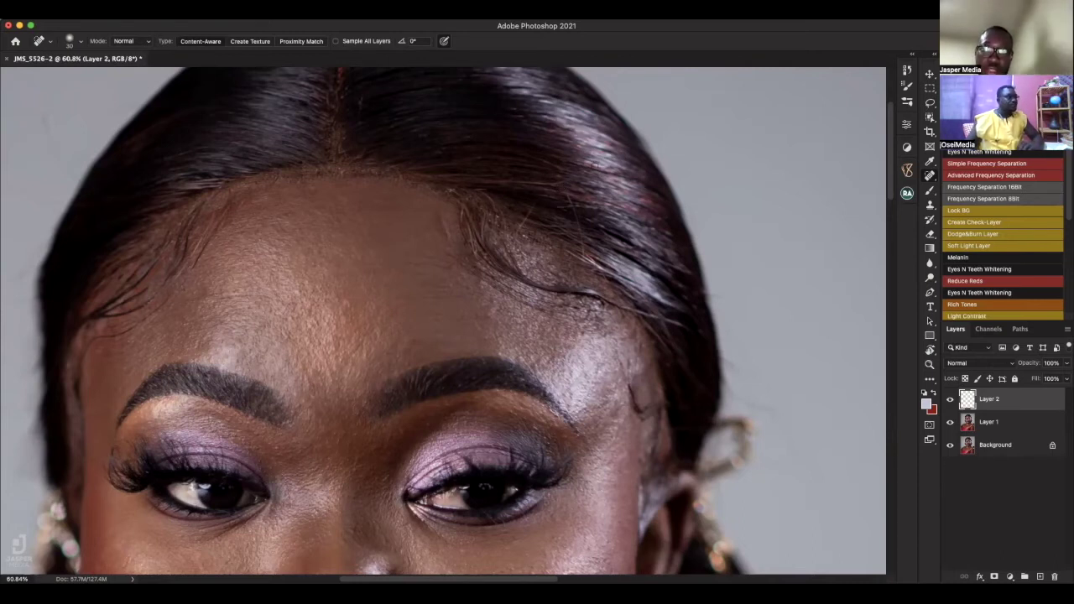
pyautogui.click(930, 177)
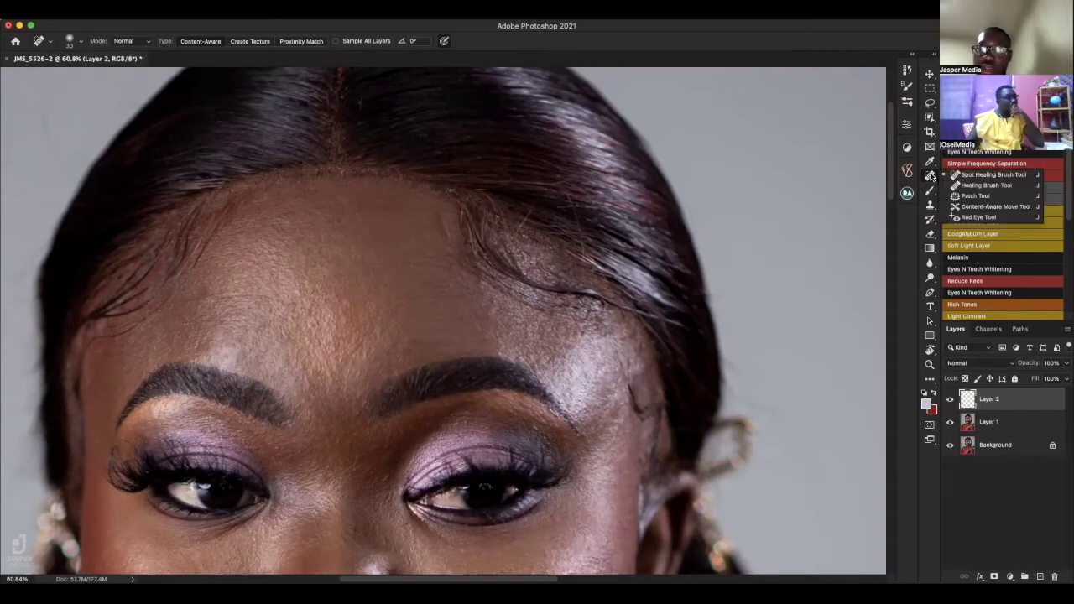
pyautogui.click(929, 176)
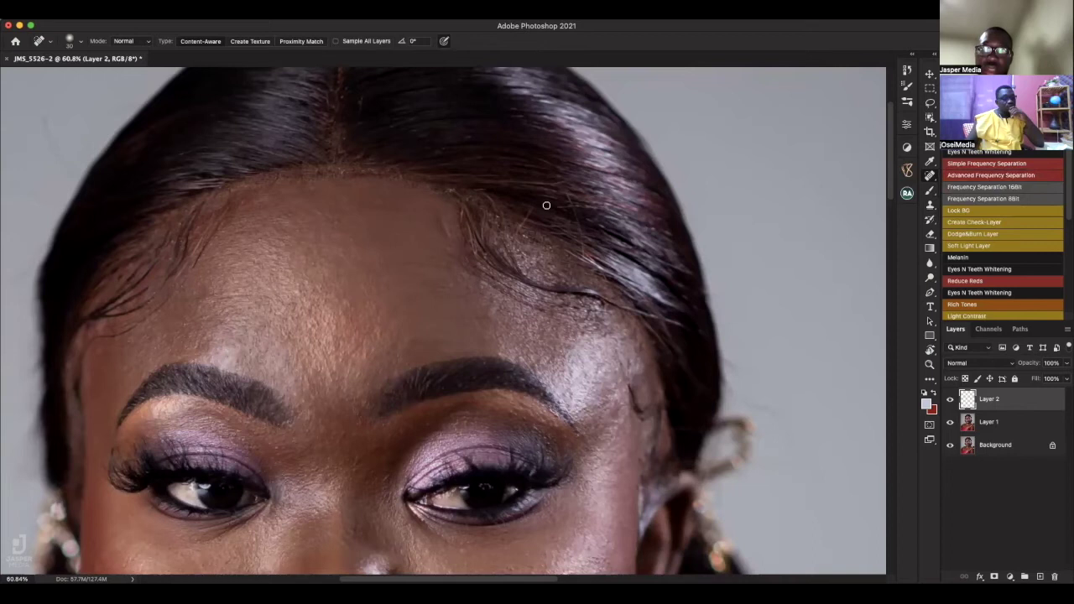
pyautogui.moveTo(562, 188); pyautogui.dragTo(581, 243)
pyautogui.click(574, 237)
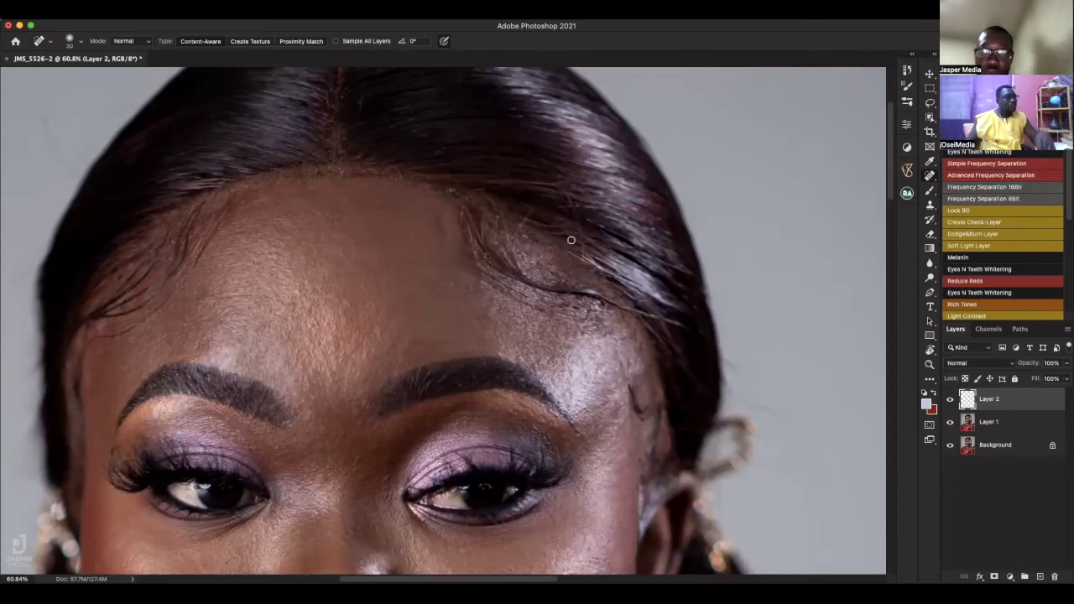
# Merge Layer 2 with Layer 1 and heal the stray hairs across the right-hand side of the hair and its hairline
pyautogui.keyDown('shift'); pyautogui.click(990, 422); pyautogui.keyUp('shift')
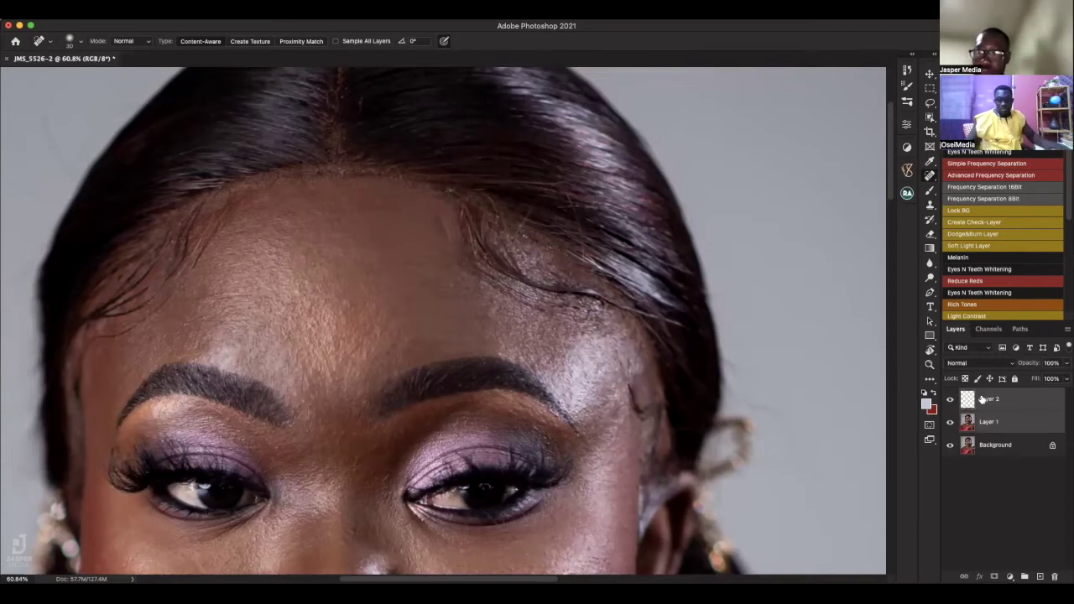
pyautogui.press('super+e')
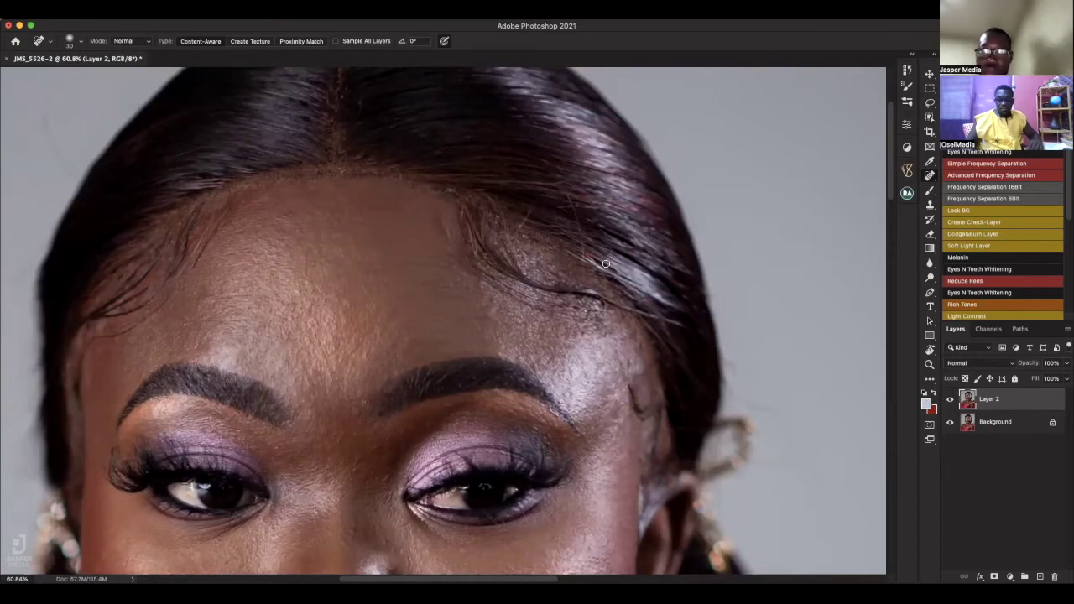
pyautogui.moveTo(563, 195); pyautogui.dragTo(583, 243)
pyautogui.moveTo(570, 206); pyautogui.dragTo(583, 258)
pyautogui.moveTo(526, 223)
pyautogui.mouseDown()
pyautogui.moveTo(532, 210)
pyautogui.moveTo(521, 227)
pyautogui.mouseUp()
pyautogui.moveTo(561, 180); pyautogui.dragTo(442, 184)
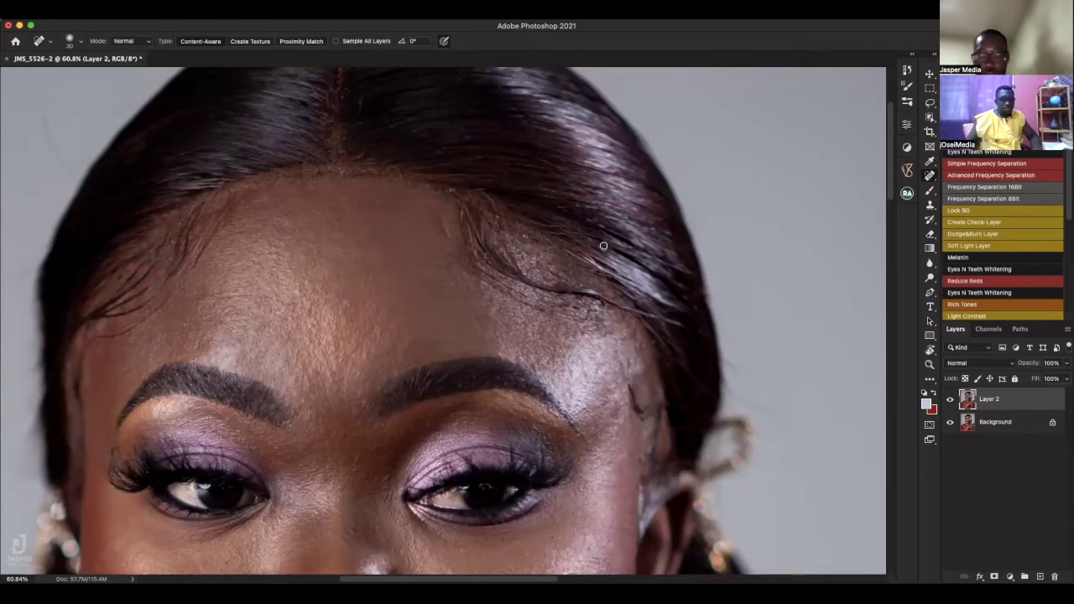
# Heal the flyaway hairs against the backdrop above the left-hand side of the head and the marks on the upper forehead
pyautogui.scroll(-3, 583, 306)
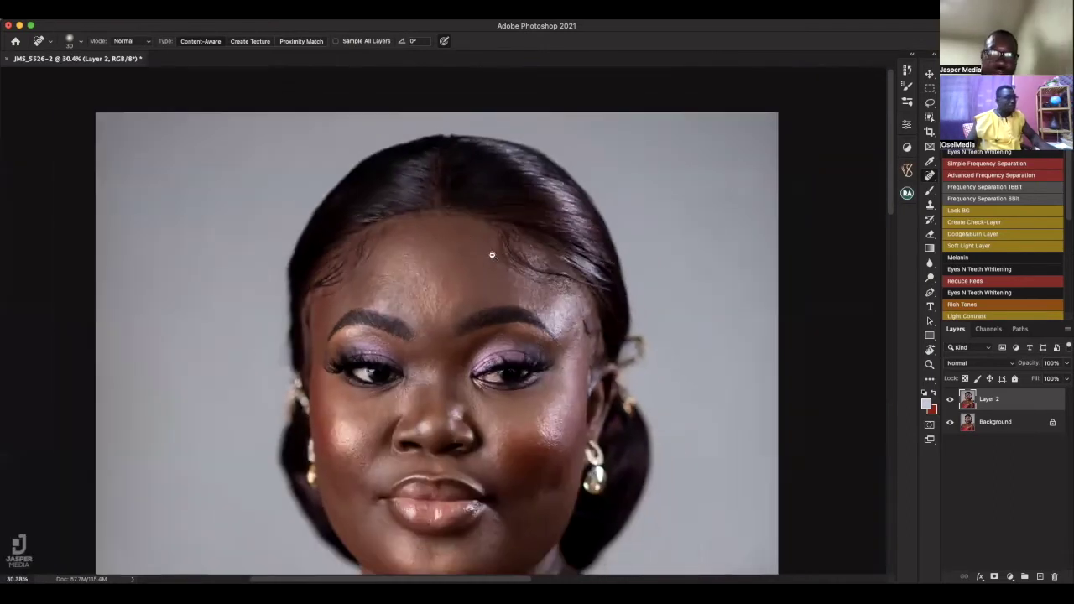
pyautogui.scroll(3, 391, 163)
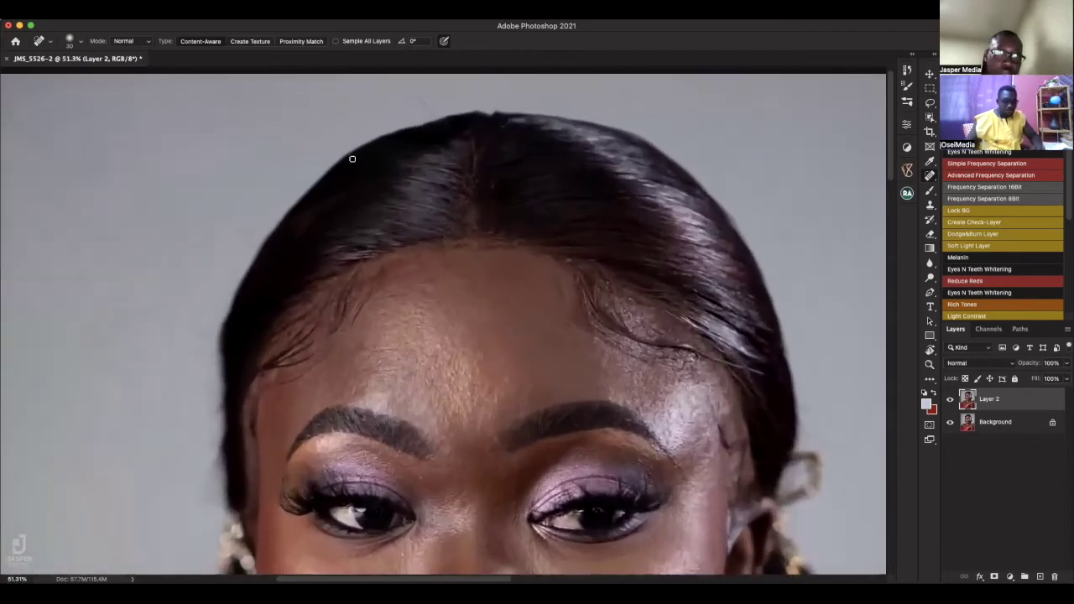
pyautogui.moveTo(228, 196)
pyautogui.mouseDown()
pyautogui.moveTo(259, 252)
pyautogui.moveTo(230, 271)
pyautogui.moveTo(193, 243)
pyautogui.mouseUp()
pyautogui.moveTo(227, 205); pyautogui.dragTo(232, 223)
pyautogui.moveTo(293, 188); pyautogui.dragTo(300, 190)
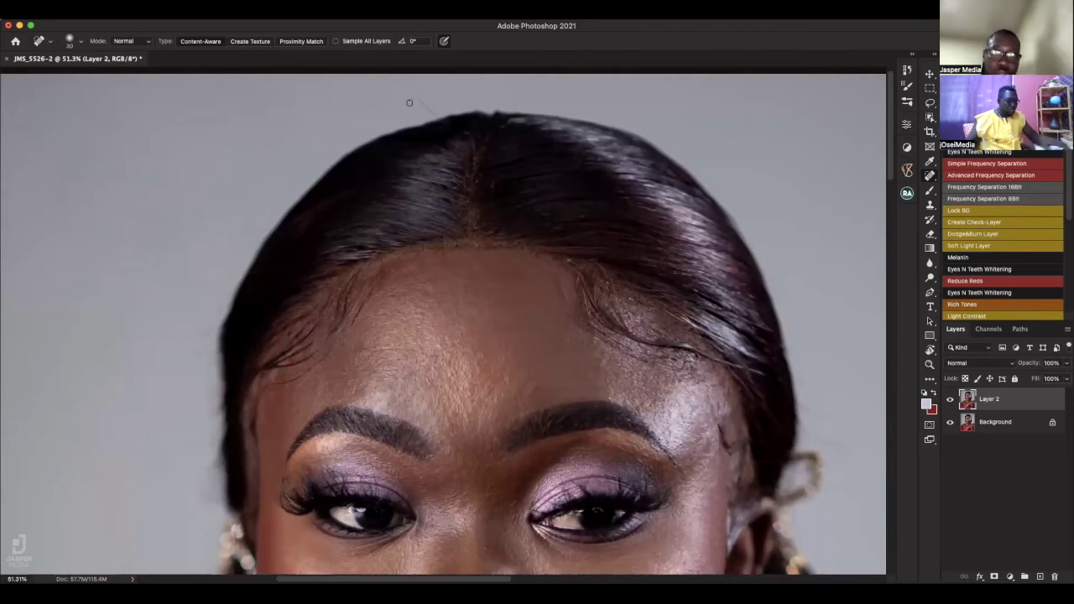
pyautogui.moveTo(415, 99); pyautogui.dragTo(443, 120)
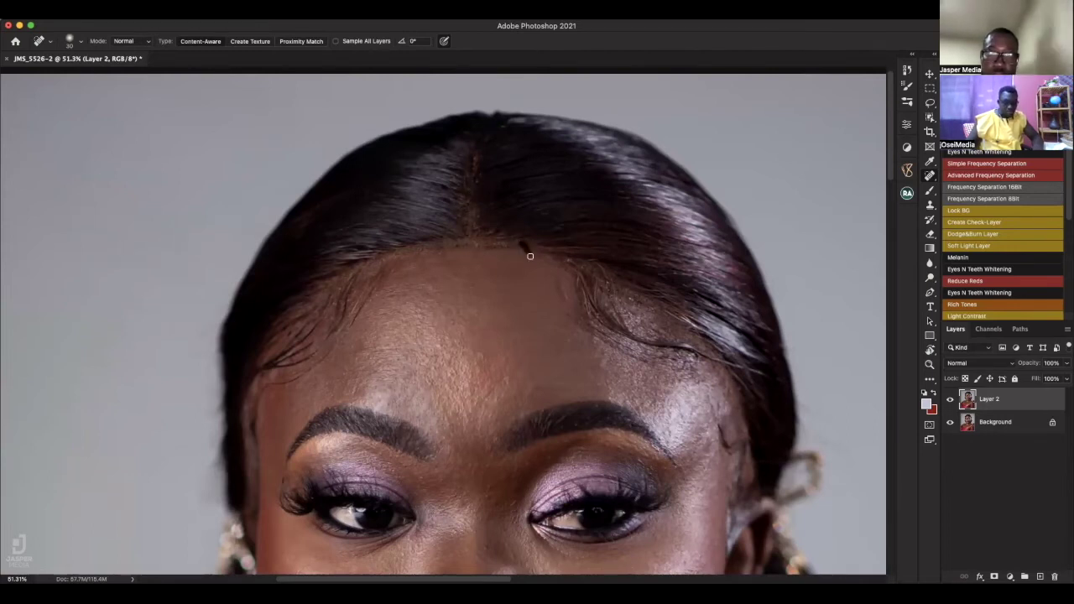
pyautogui.moveTo(557, 279); pyautogui.dragTo(570, 302)
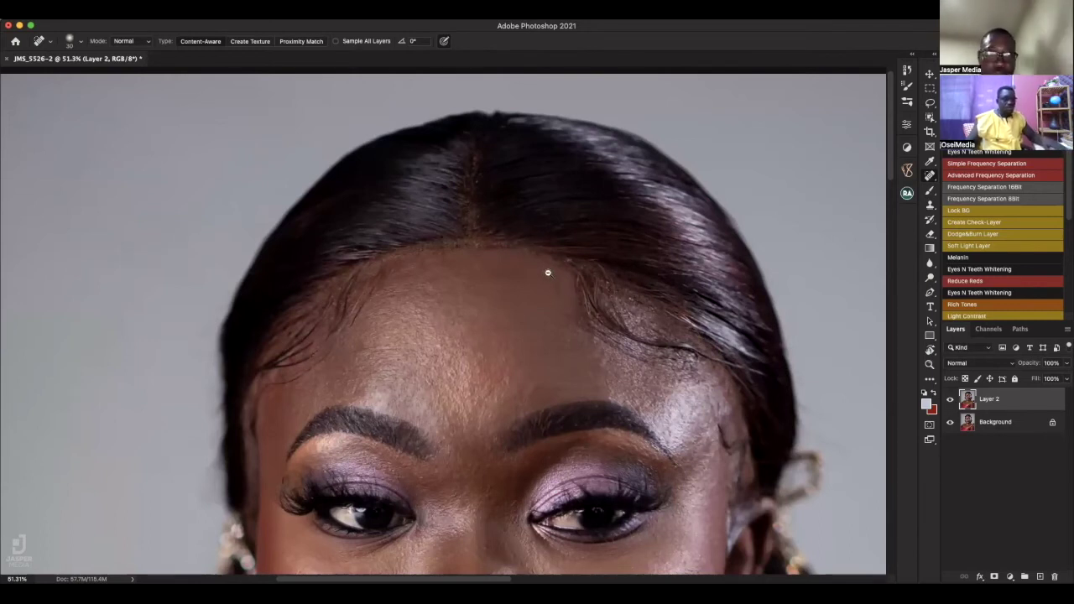
# Add an empty layer above Layer 2 for cloning around the right-hand side of the hair
pyautogui.scroll(-2, 520, 279)
pyautogui.scroll(-5, 519, 279)
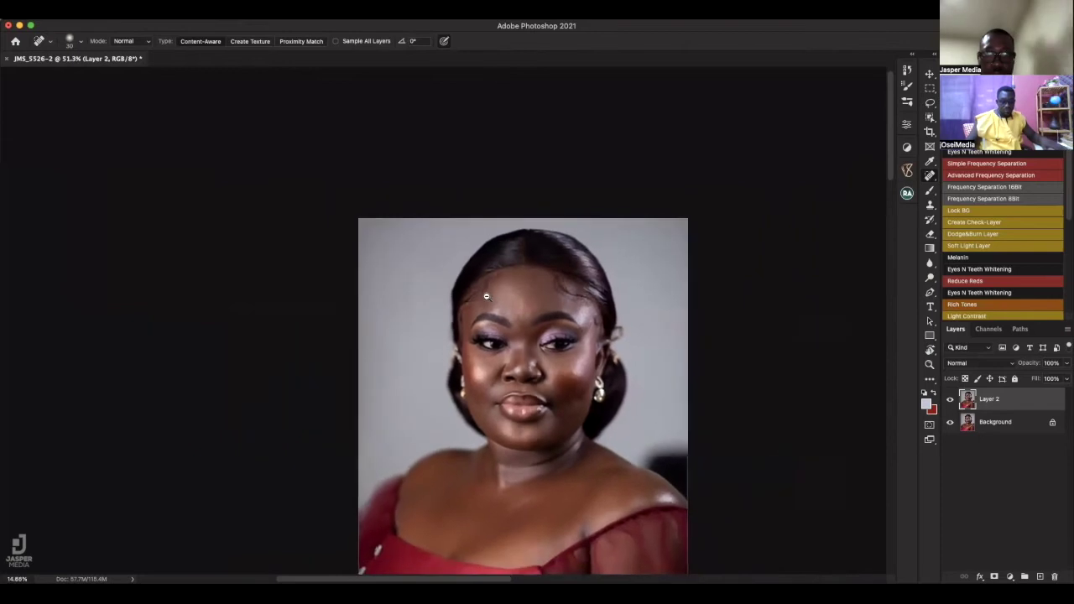
pyautogui.scroll(1, 484, 295)
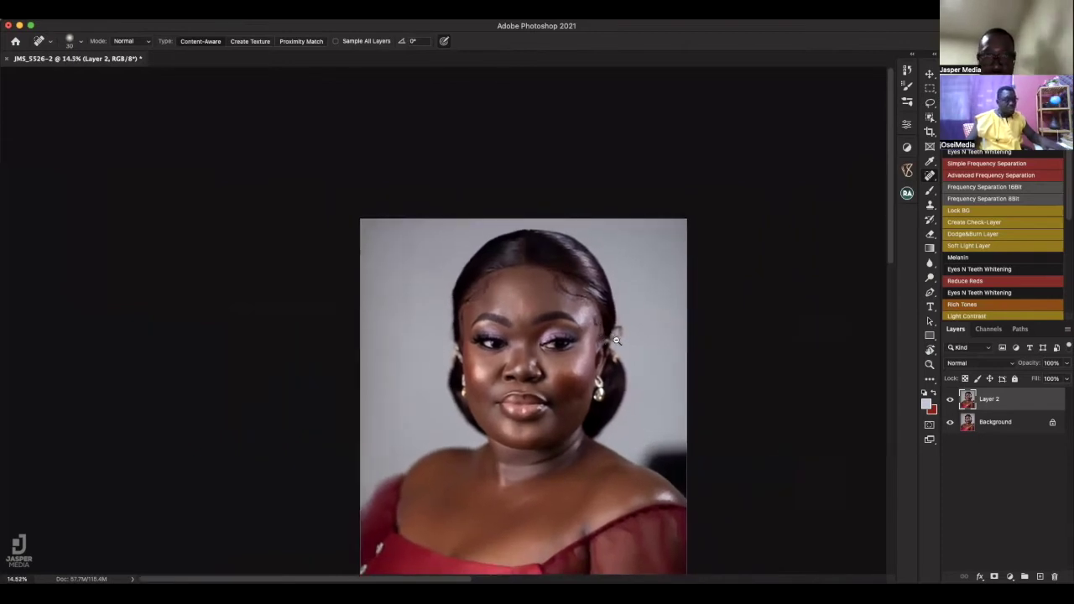
pyautogui.scroll(5, 609, 335)
pyautogui.scroll(1, 662, 318)
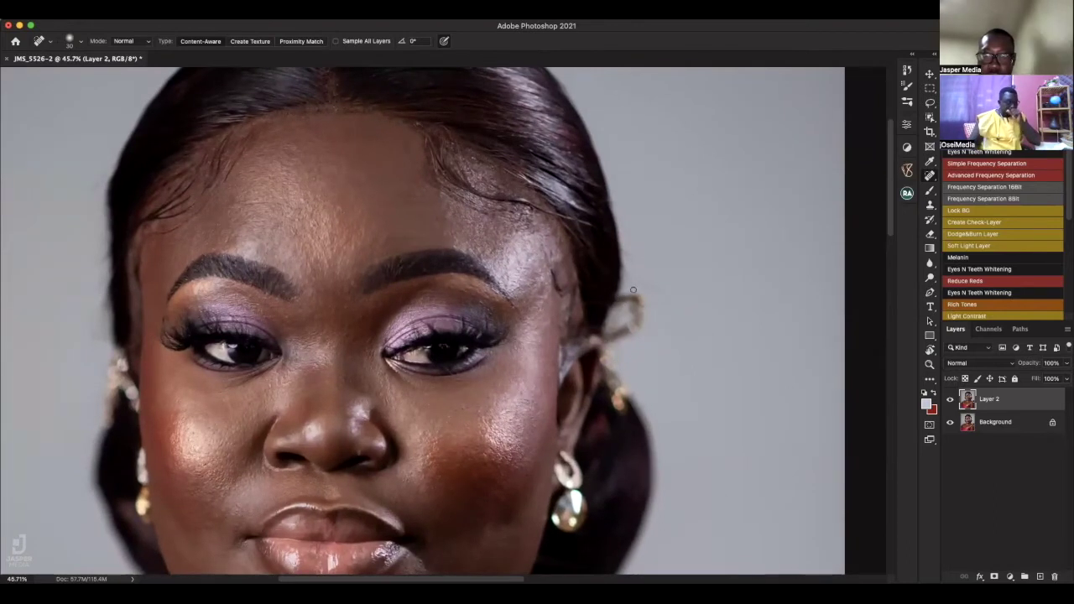
pyautogui.click(1041, 577)
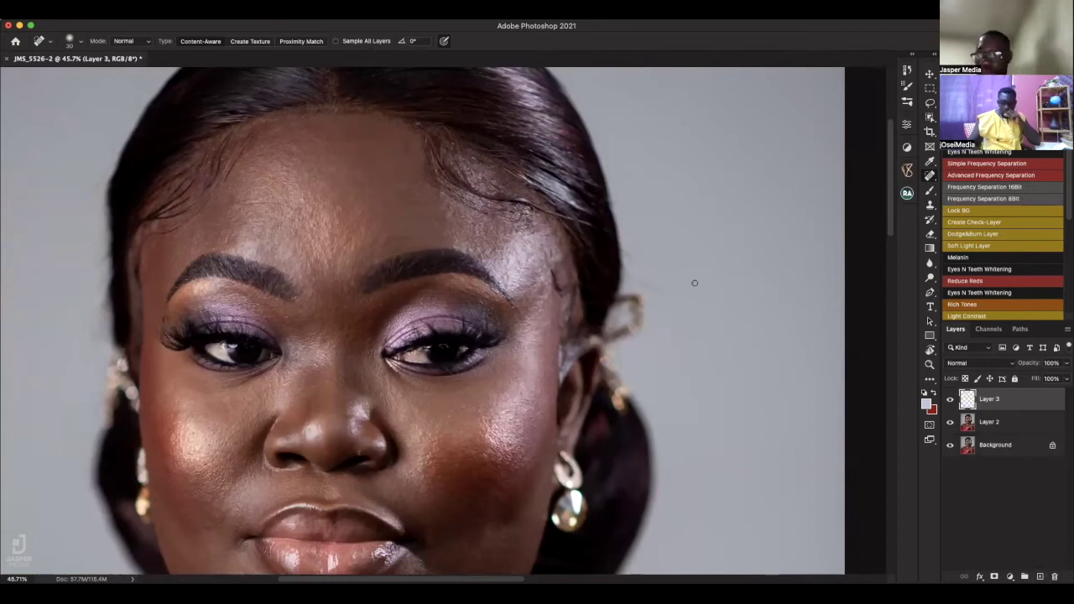
# Clone nearby grey backdrop over the blurred ornament sticking out above the right-hand ear, using a 175 px Clone Stamp
pyautogui.press('s')
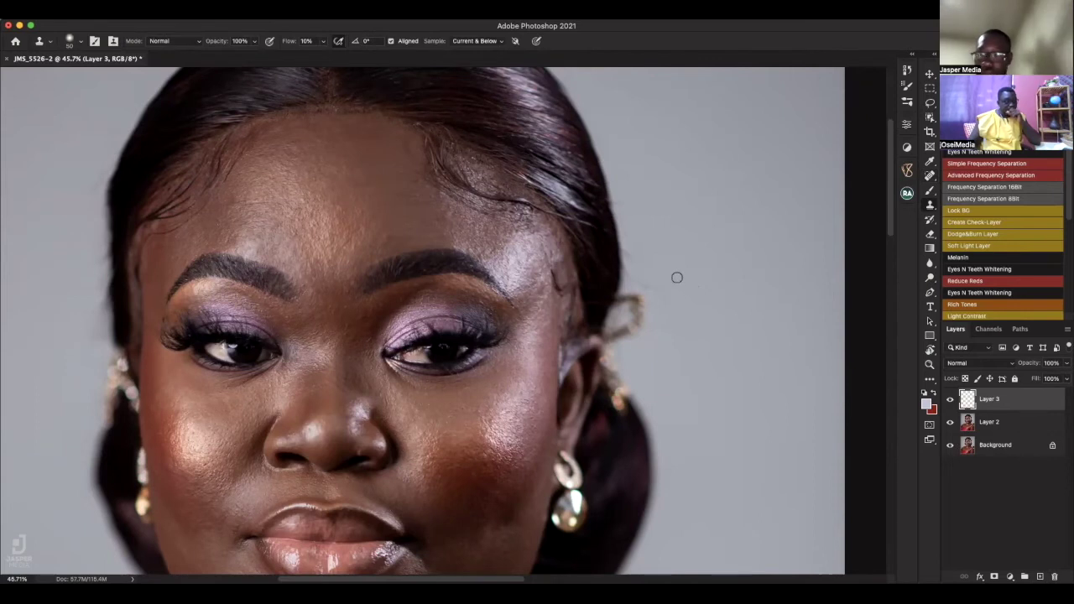
pyautogui.press(']')
pyautogui.press(']')
pyautogui.press(']')
pyautogui.press(']')
pyautogui.press(']')
pyautogui.press(']')
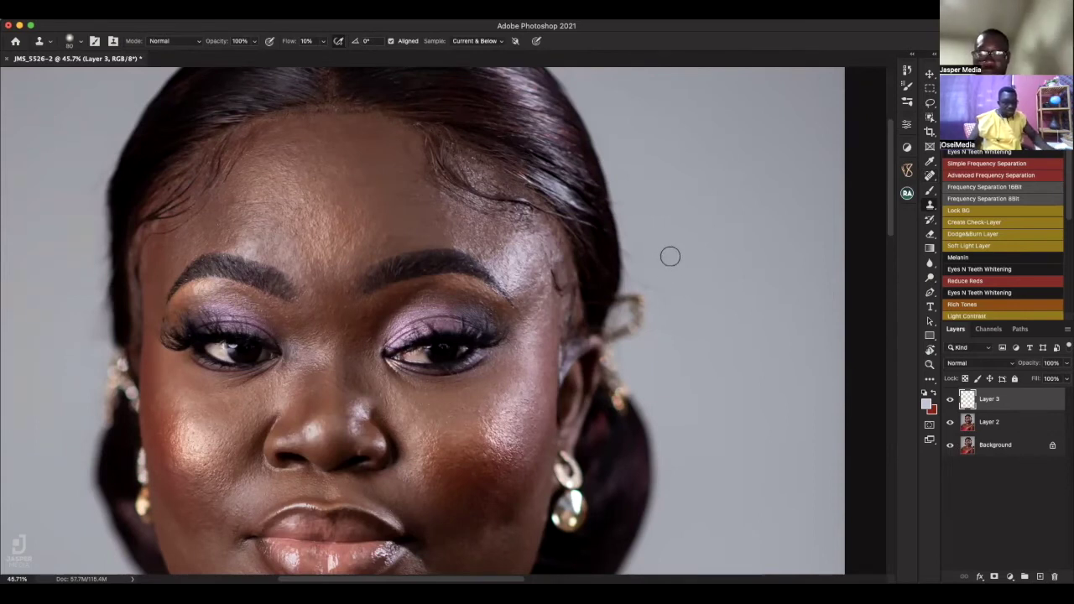
pyautogui.press(']')
pyautogui.press(']')
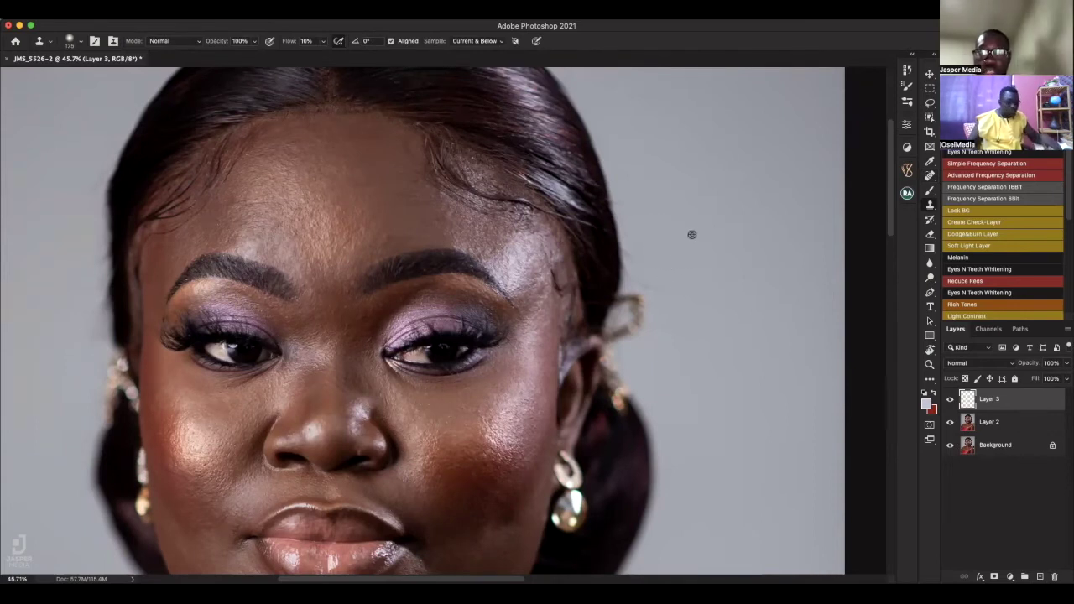
pyautogui.keyDown('alt'); pyautogui.click(683, 241); pyautogui.keyUp('alt')
pyautogui.click(646, 274)
pyautogui.moveTo(647, 275)
pyautogui.mouseDown()
pyautogui.moveTo(623, 332)
pyautogui.moveTo(638, 315)
pyautogui.moveTo(630, 325)
pyautogui.moveTo(633, 301)
pyautogui.moveTo(671, 322)
pyautogui.moveTo(633, 325)
pyautogui.moveTo(630, 337)
pyautogui.moveTo(654, 295)
pyautogui.moveTo(689, 279)
pyautogui.moveTo(626, 333)
pyautogui.mouseUp()
pyautogui.keyDown('alt'); pyautogui.click(692, 277); pyautogui.keyUp('alt')
pyautogui.moveTo(642, 281)
pyautogui.mouseDown()
pyautogui.moveTo(632, 217)
pyautogui.moveTo(643, 275)
pyautogui.moveTo(687, 327)
pyautogui.moveTo(668, 275)
pyautogui.moveTo(626, 345)
pyautogui.moveTo(637, 357)
pyautogui.moveTo(636, 277)
pyautogui.moveTo(627, 310)
pyautogui.moveTo(712, 312)
pyautogui.mouseUp()
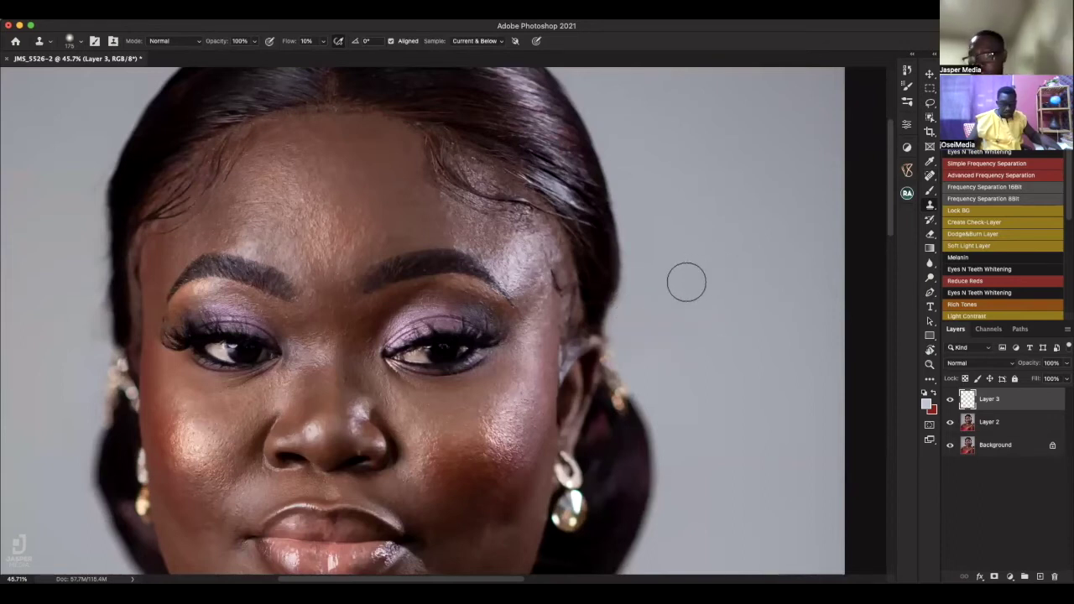
# Compare the whole portrait with and without the ornament removal by toggling Layer 3's visibility
pyautogui.scroll(-3, 662, 271)
pyautogui.scroll(-2, 633, 294)
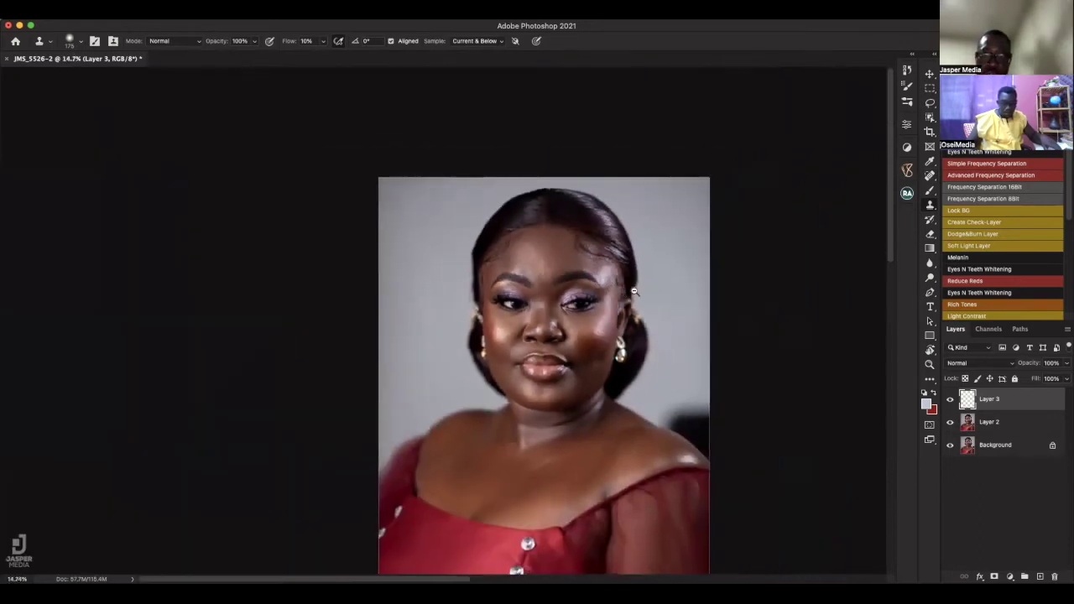
pyautogui.click(950, 401)
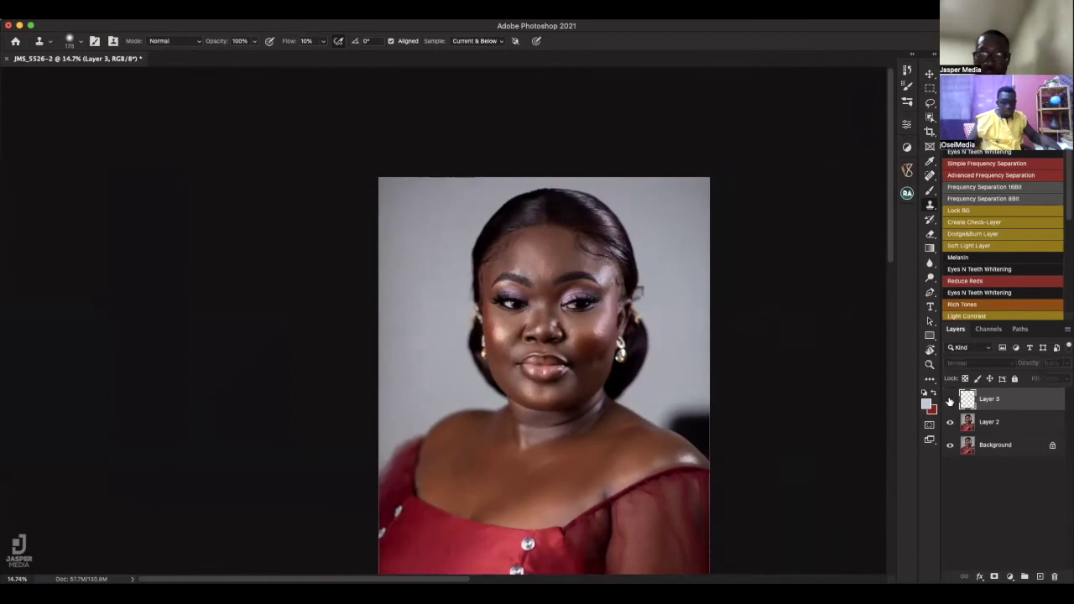
pyautogui.click(950, 401)
pyautogui.click(950, 402)
pyautogui.click(949, 402)
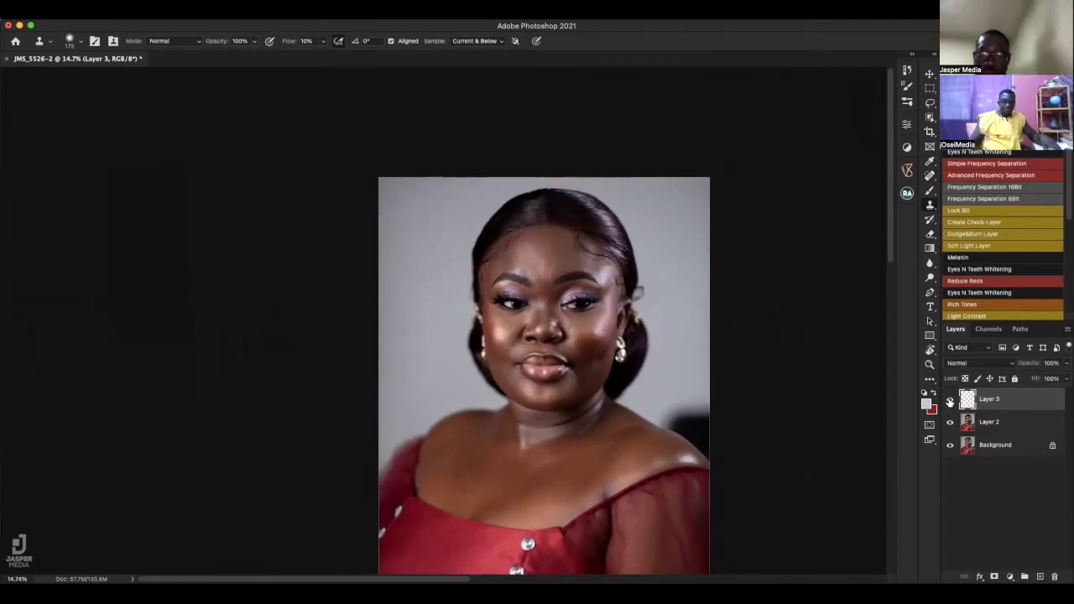
pyautogui.click(949, 402)
pyautogui.click(949, 402)
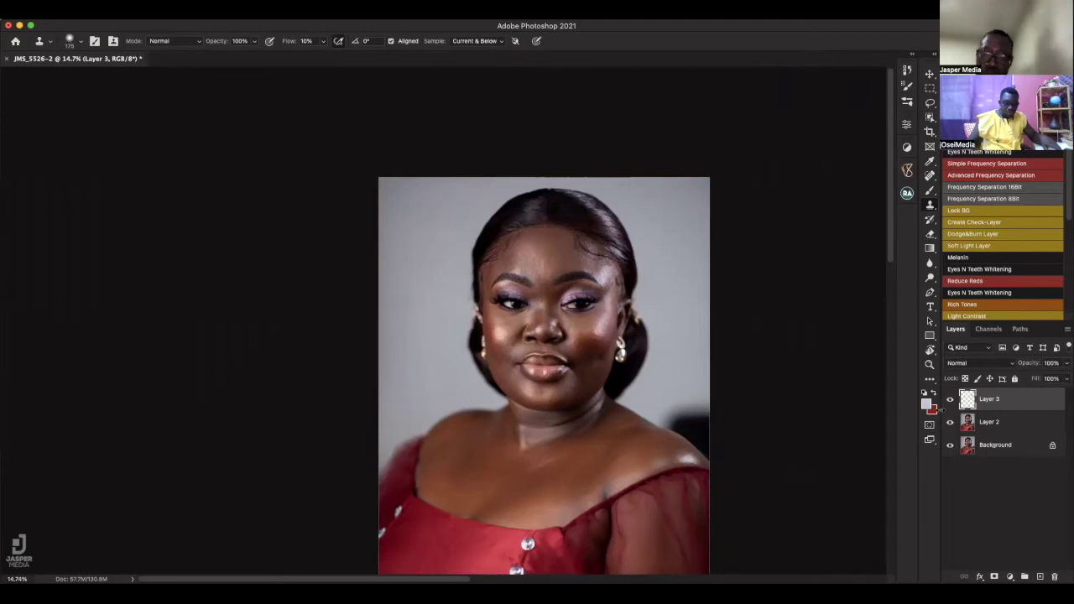
# Merge Layer 3 with Layer 2 into a single layer above the Background and switch to the Spot Healing Brush
pyautogui.keyDown('shift'); pyautogui.click(1005, 426); pyautogui.keyUp('shift')
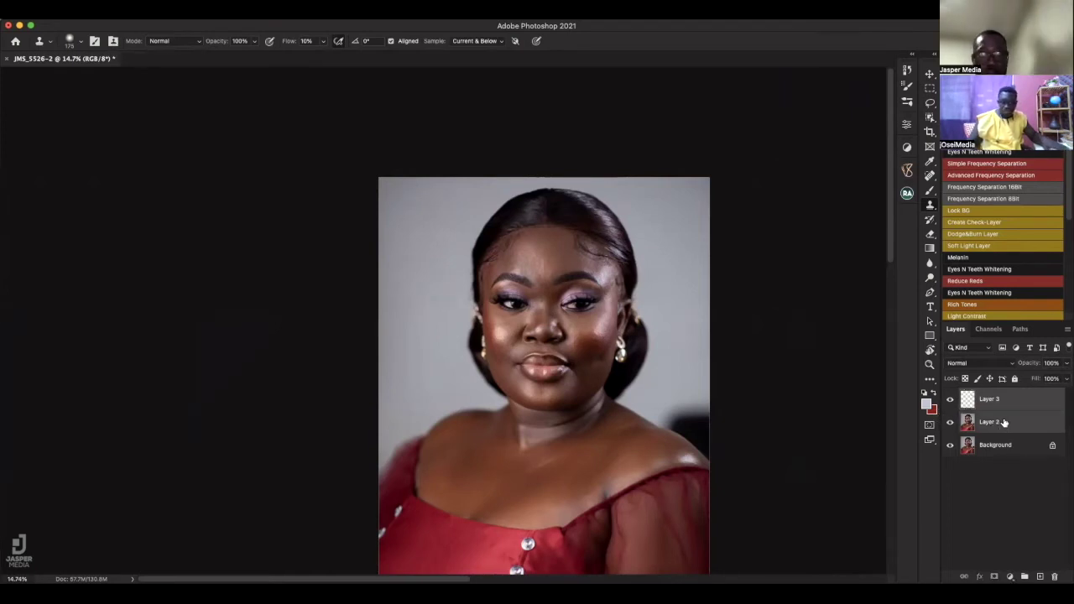
pyautogui.hotkey('ctrl', 'e')
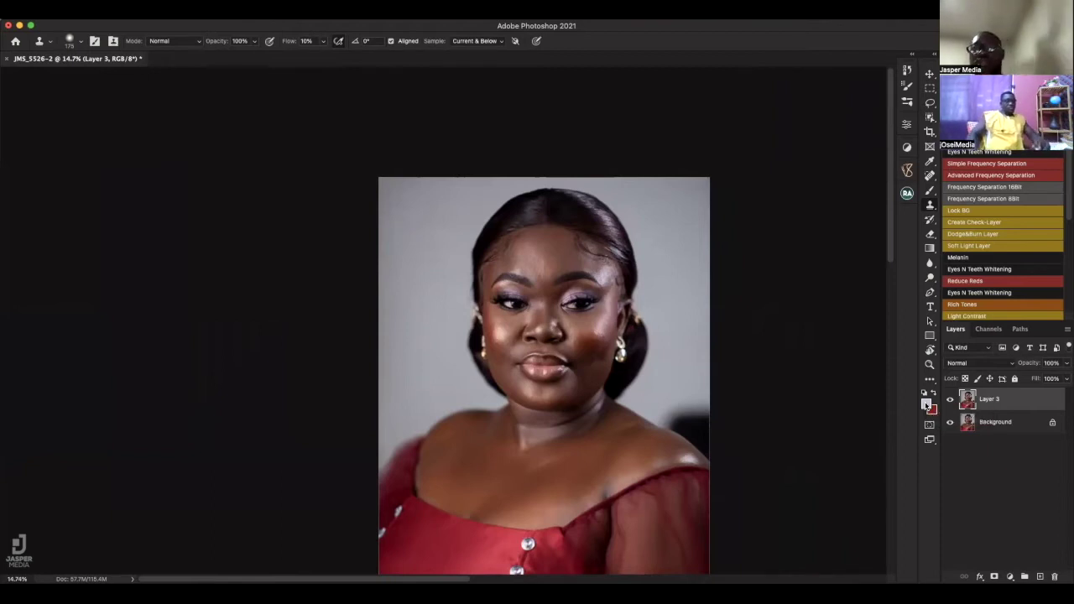
pyautogui.press('j')
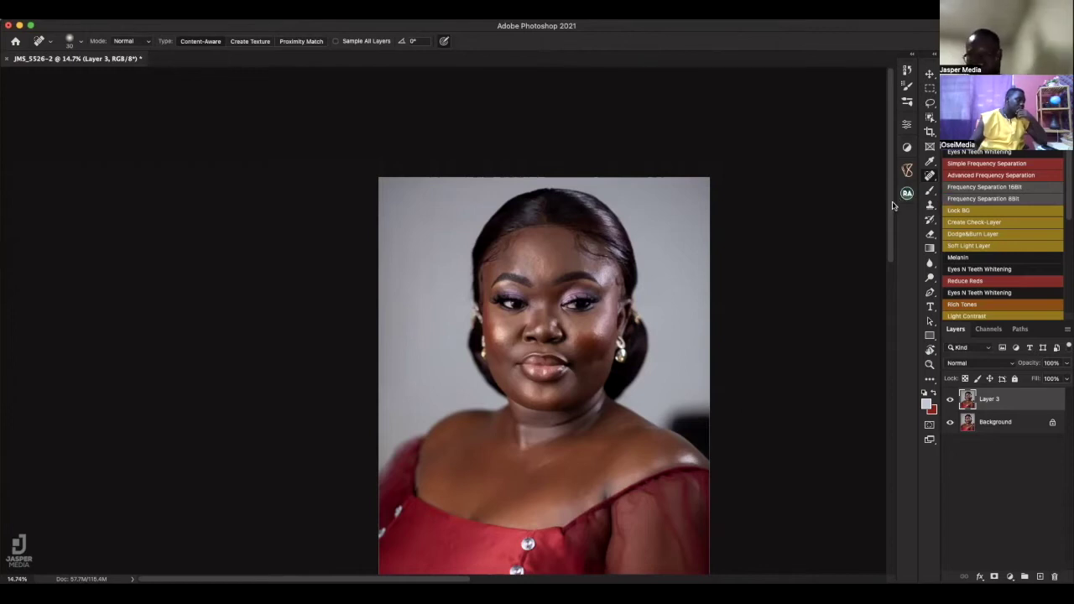
# Start the Beauty Retouch frequency separation via Gaussian Blur and preview the nose and cheek area at 25%
pyautogui.moveTo(642, 294); pyautogui.dragTo(623, 263)
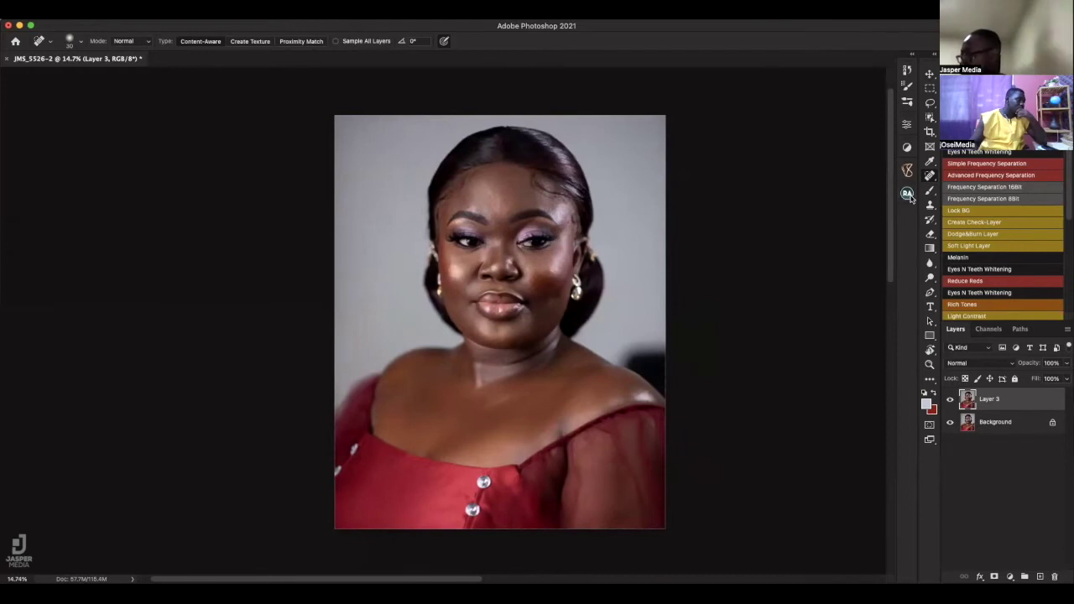
pyautogui.click(908, 195)
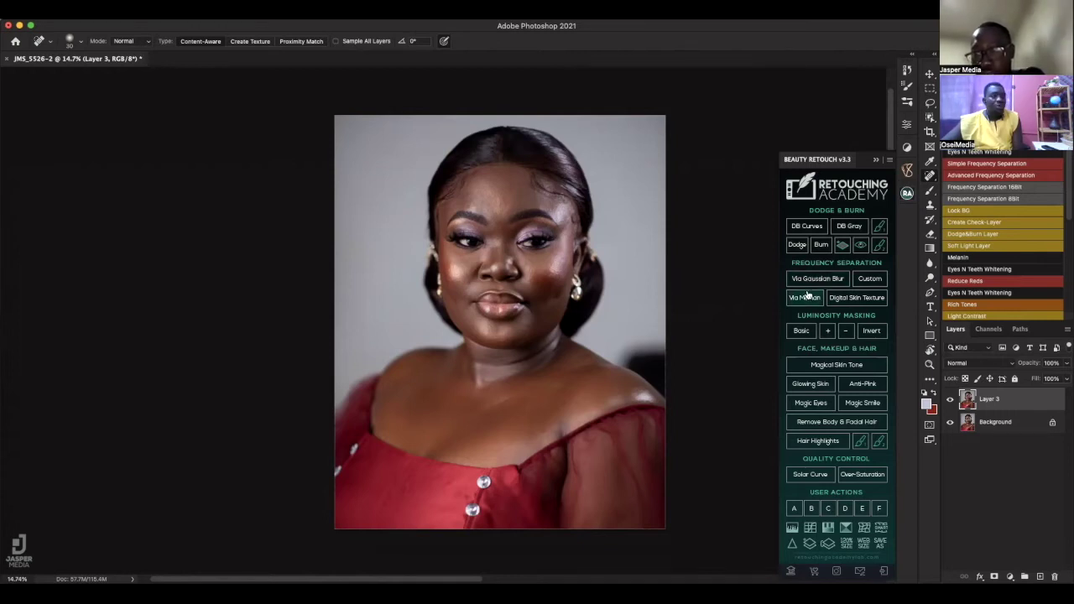
pyautogui.click(811, 282)
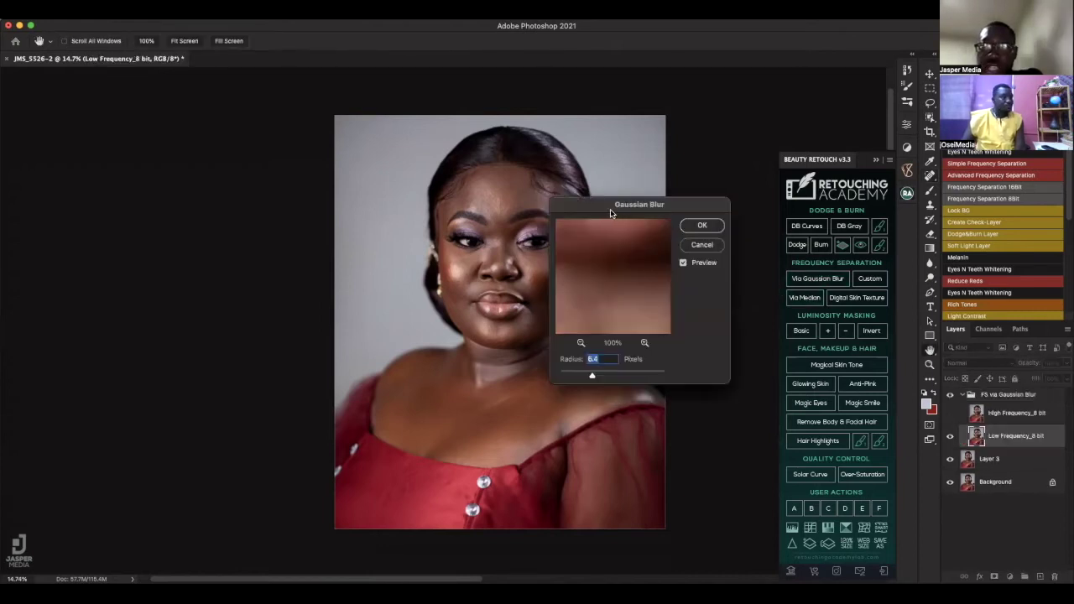
pyautogui.moveTo(626, 206); pyautogui.dragTo(667, 170)
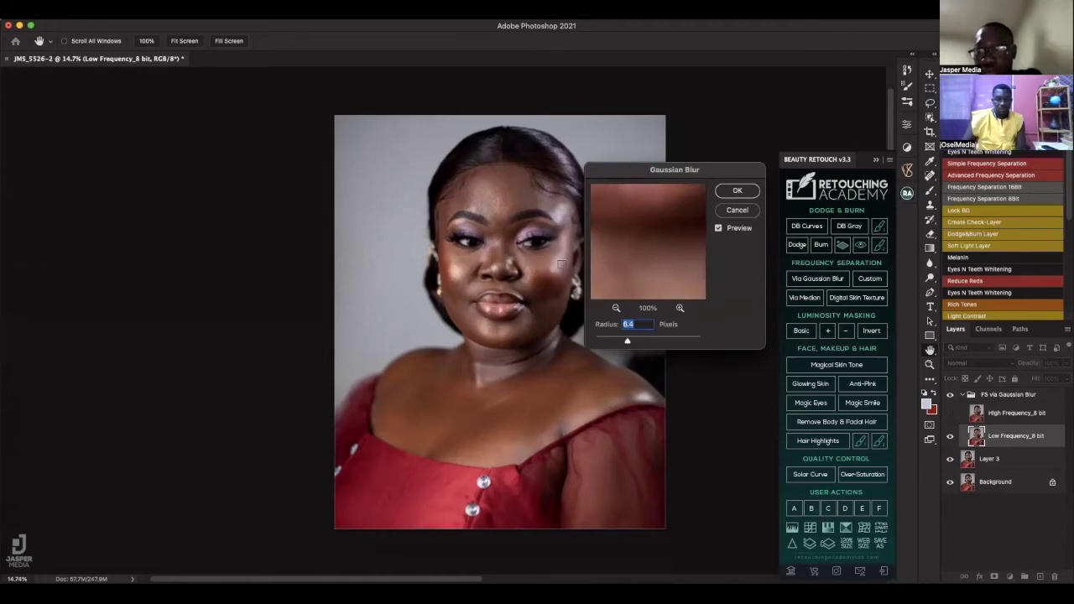
pyautogui.click(616, 308)
pyautogui.moveTo(653, 224); pyautogui.dragTo(649, 287)
pyautogui.click(616, 307)
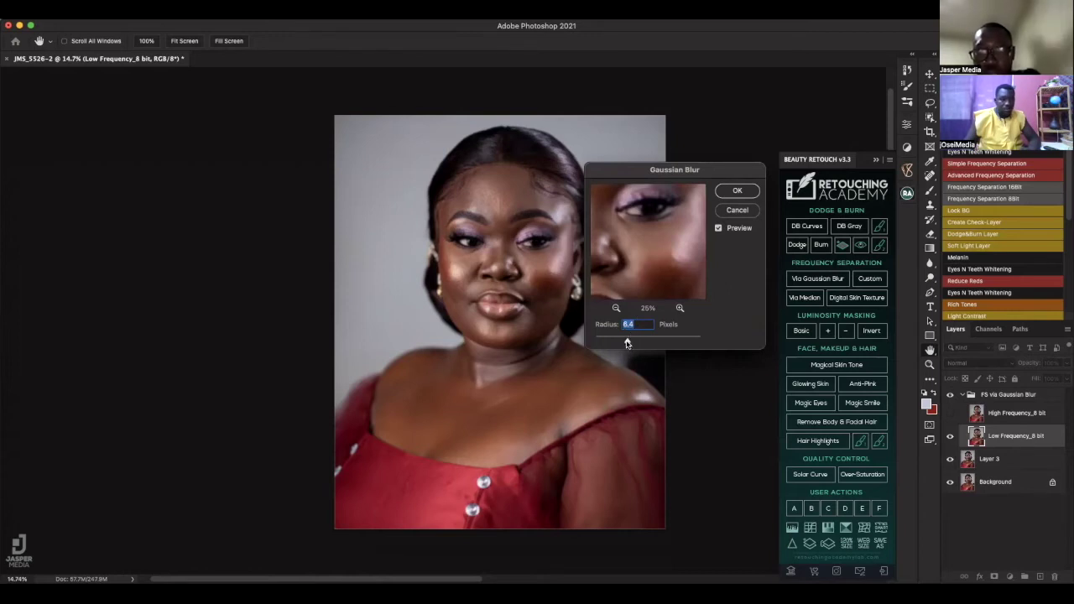
pyautogui.moveTo(671, 287); pyautogui.dragTo(681, 256)
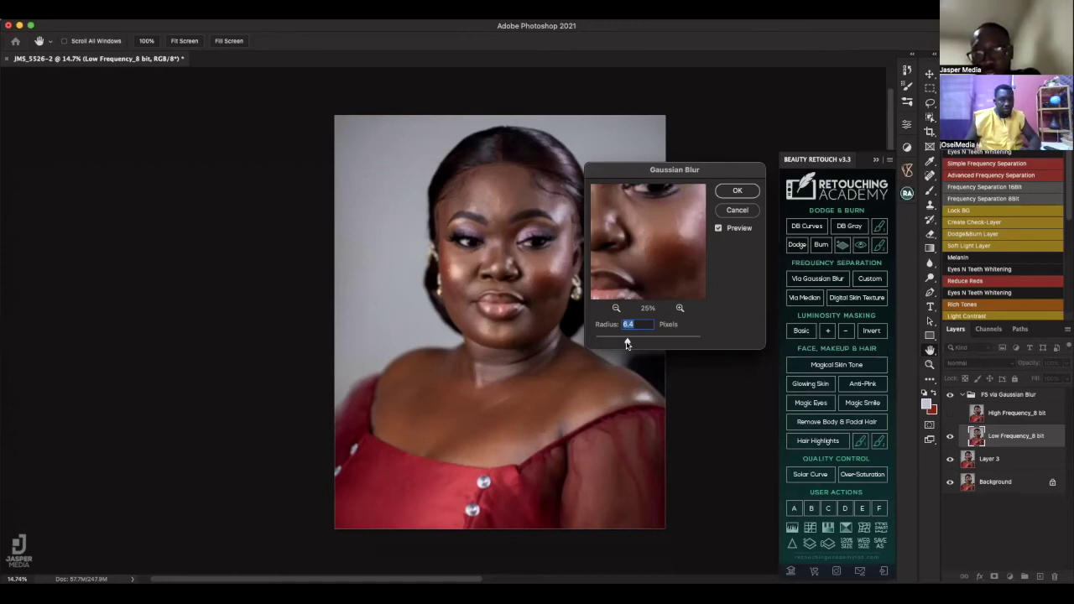
# Set the low-frequency layer's Gaussian Blur radius to 5.0 pixels and apply the frequency separation
pyautogui.moveTo(626, 343); pyautogui.dragTo(640, 340)
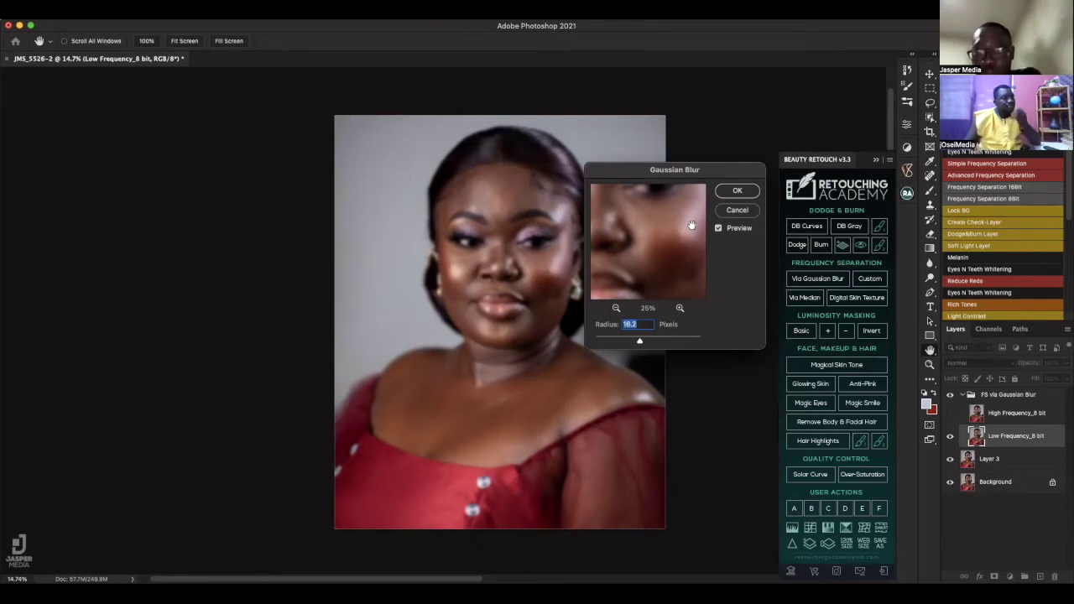
pyautogui.moveTo(639, 342); pyautogui.dragTo(623, 341)
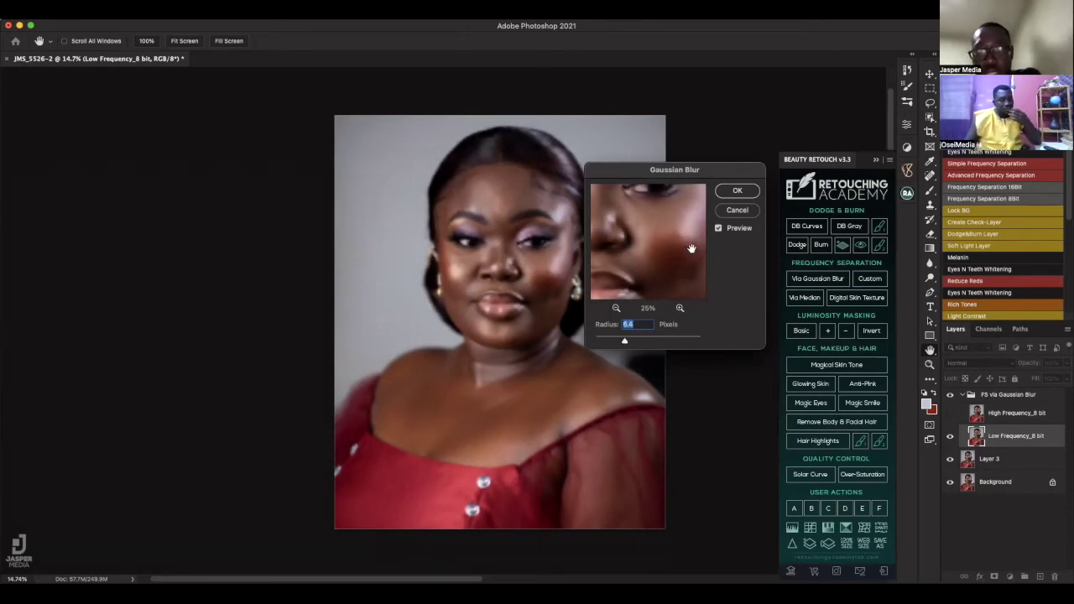
pyautogui.moveTo(649, 264); pyautogui.dragTo(658, 261)
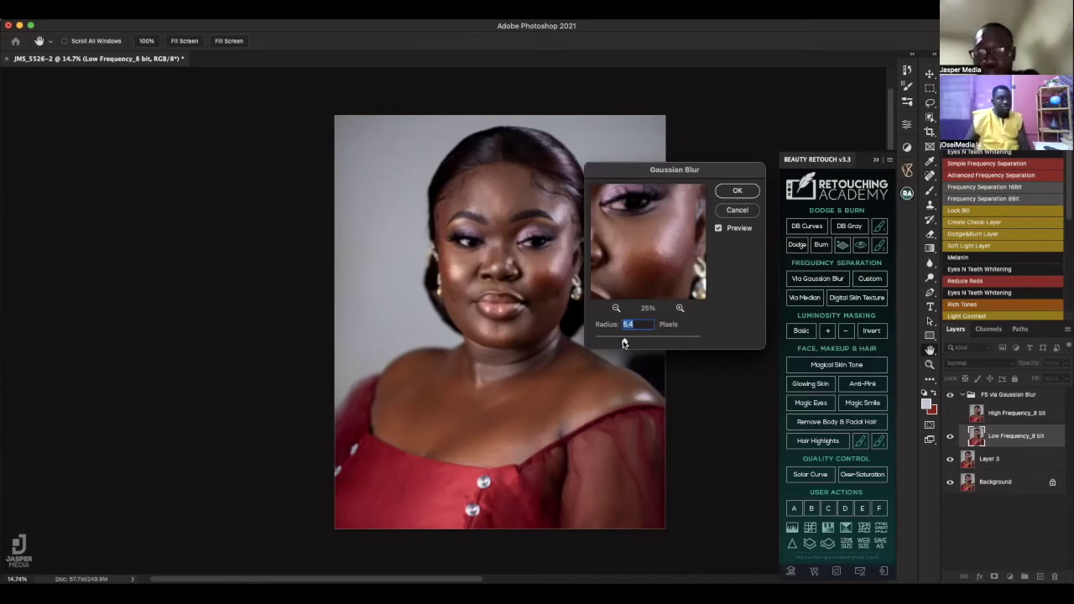
pyautogui.moveTo(625, 340)
pyautogui.mouseDown()
pyautogui.moveTo(600, 346)
pyautogui.moveTo(624, 341)
pyautogui.mouseUp()
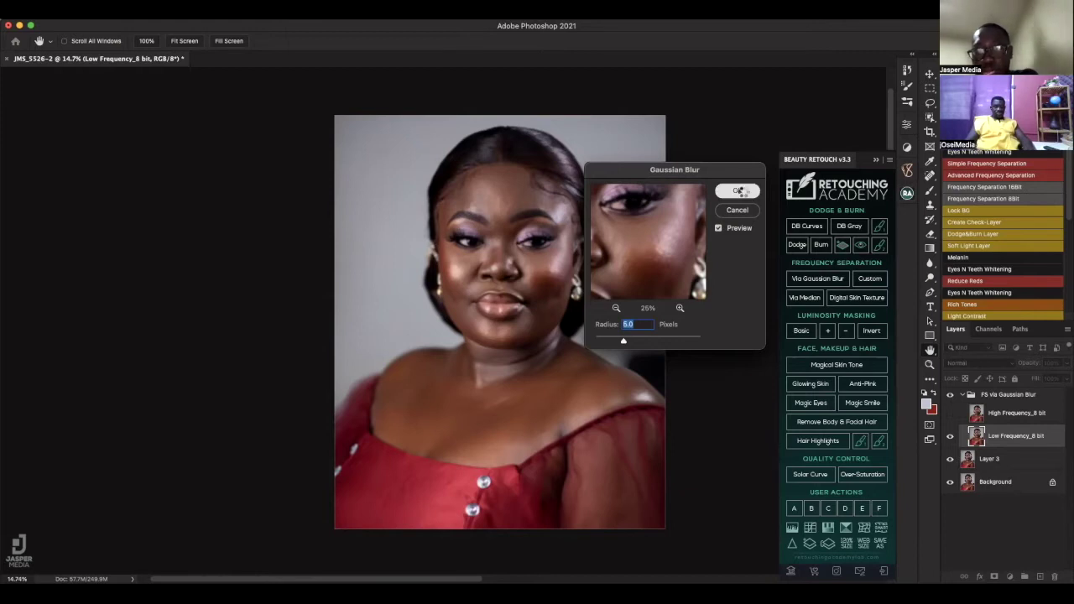
pyautogui.click(741, 195)
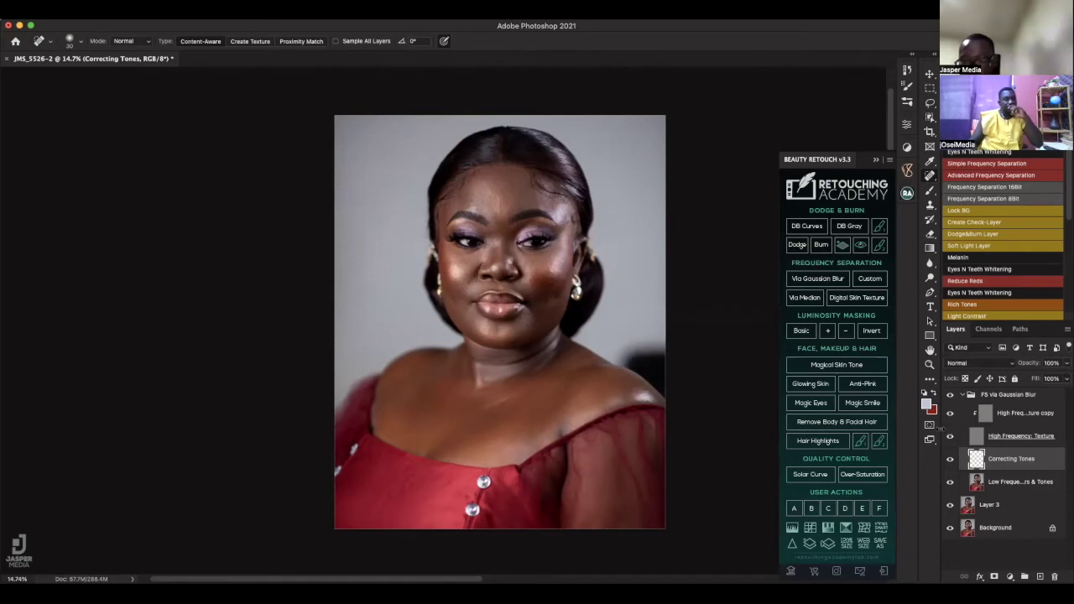
# Hide the high-frequency texture layer and switch to the Mixer Brush tool for working on the Correcting Tones layer
pyautogui.moveTo(940, 432); pyautogui.dragTo(906, 433)
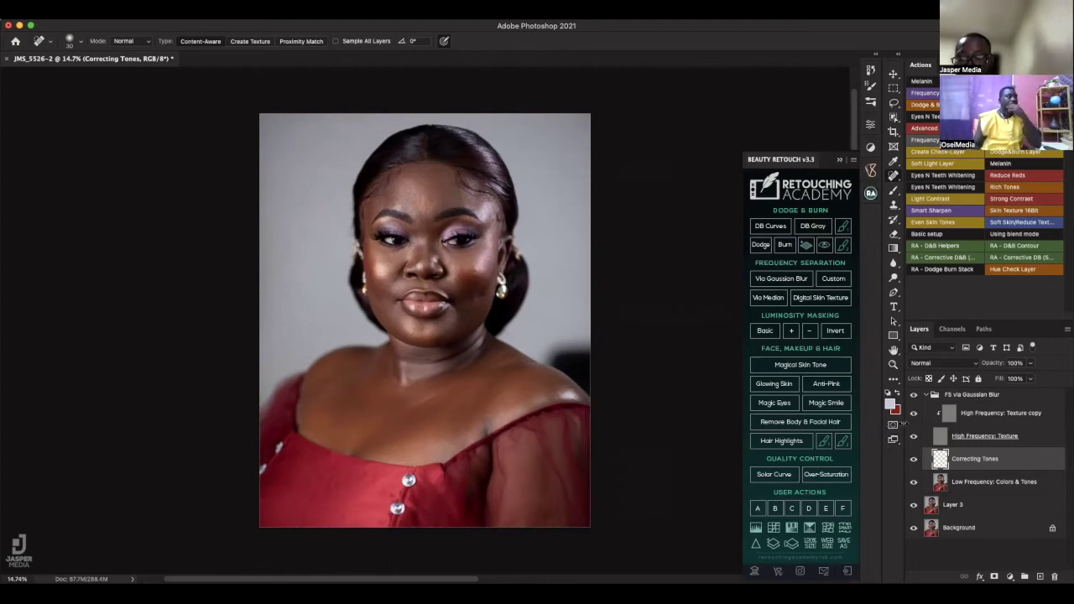
pyautogui.moveTo(904, 423); pyautogui.dragTo(931, 422)
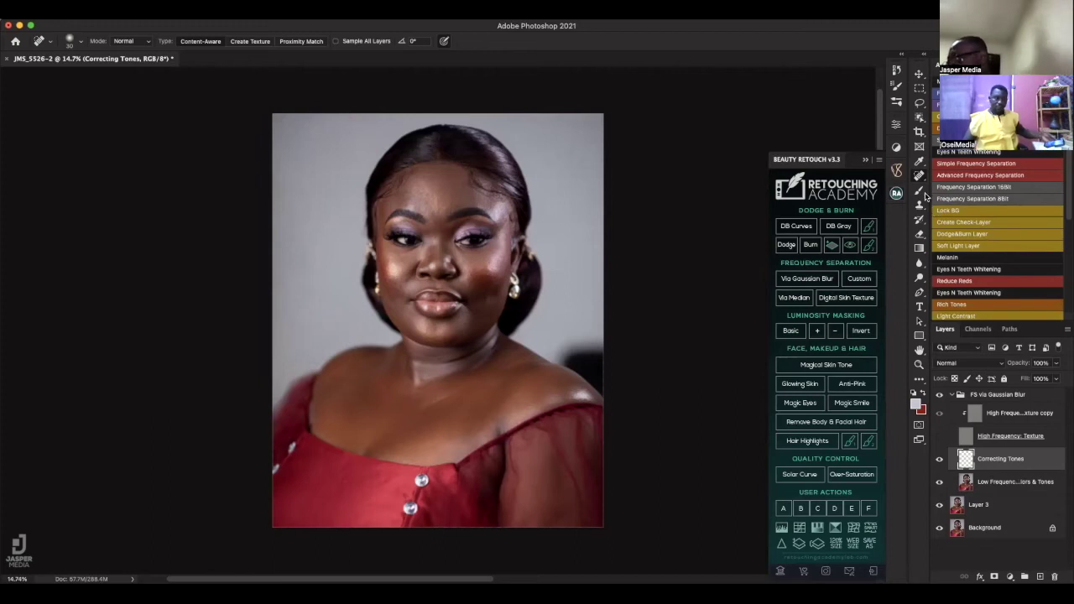
pyautogui.click(921, 192)
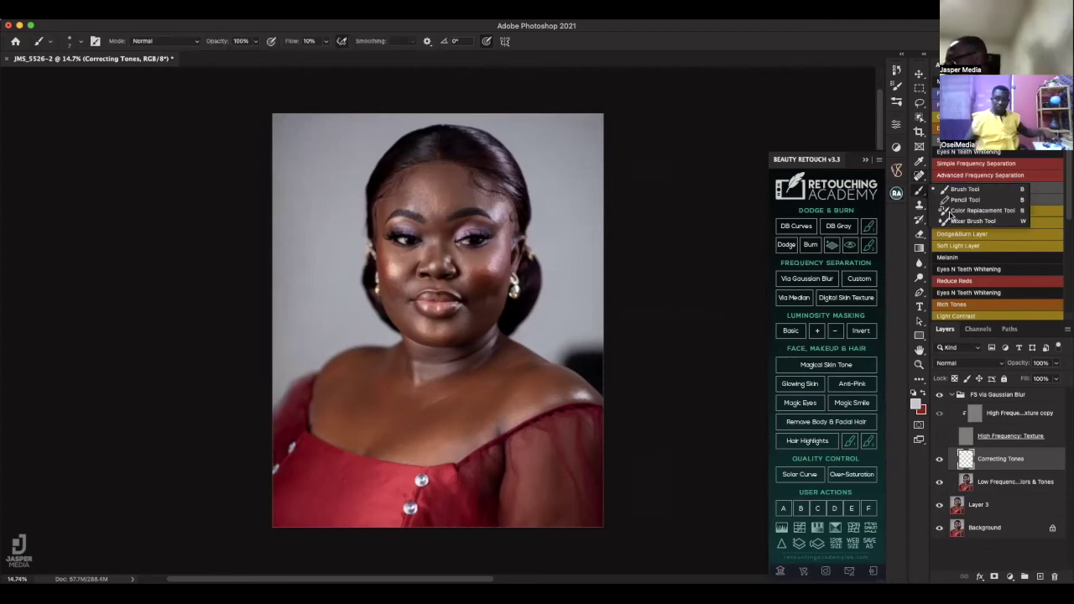
pyautogui.click(943, 211)
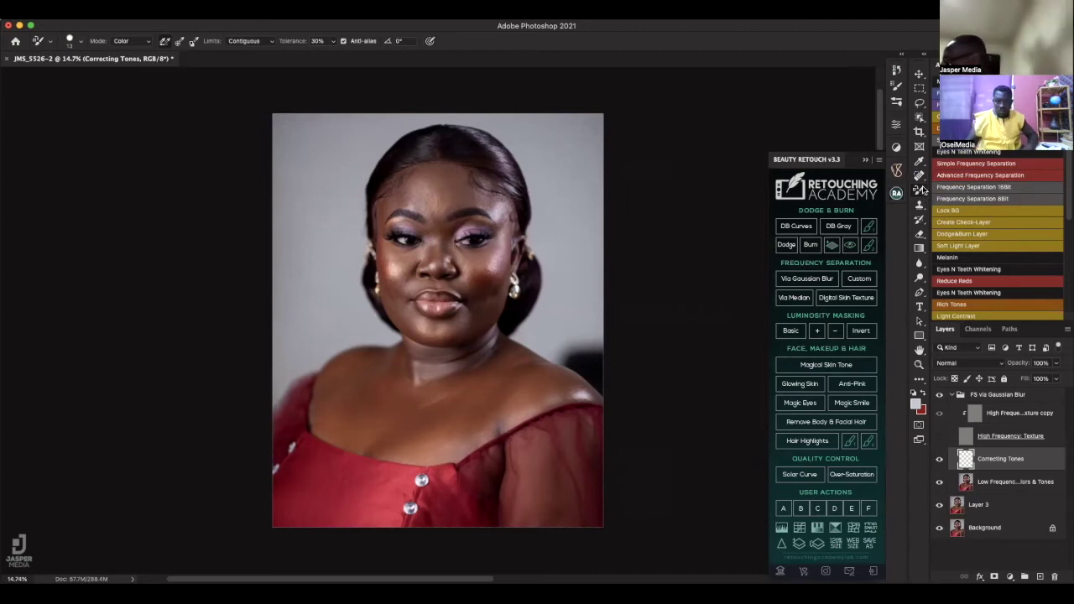
pyautogui.click(919, 192)
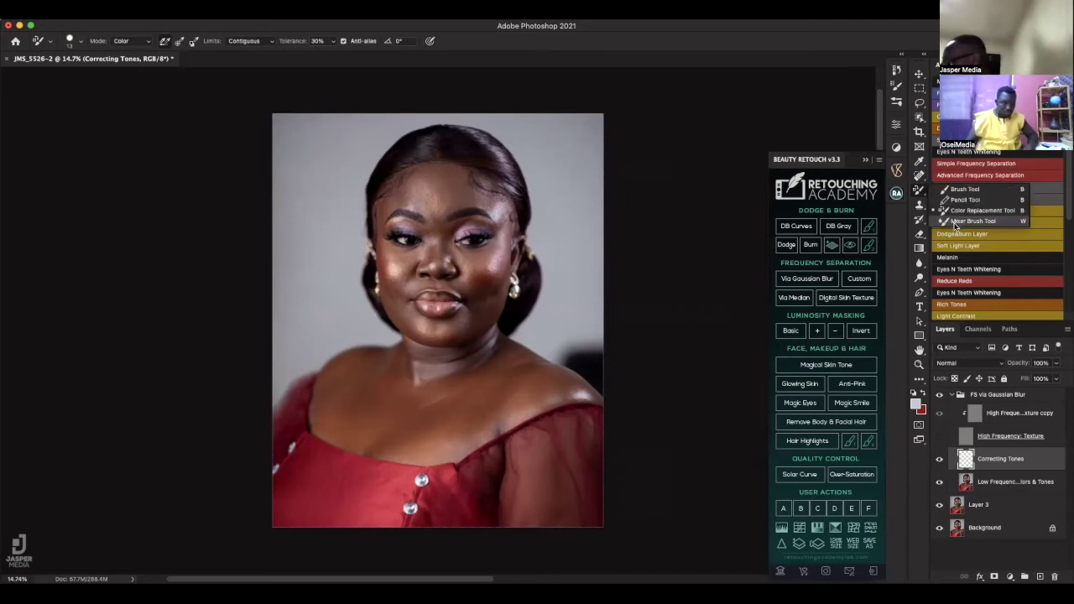
pyautogui.click(956, 224)
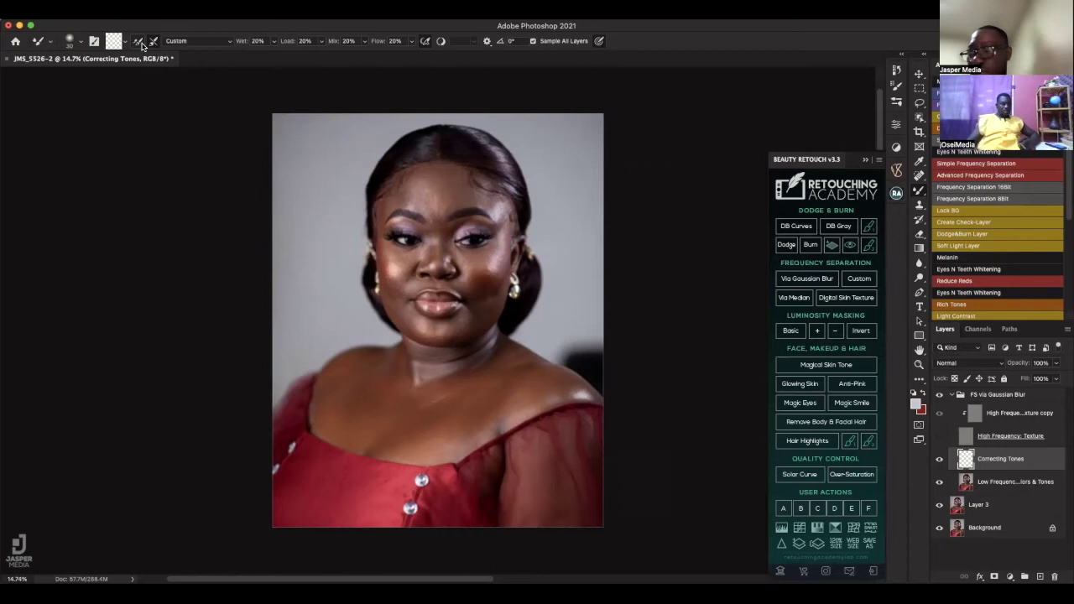
pyautogui.moveTo(341, 41); pyautogui.dragTo(336, 43)
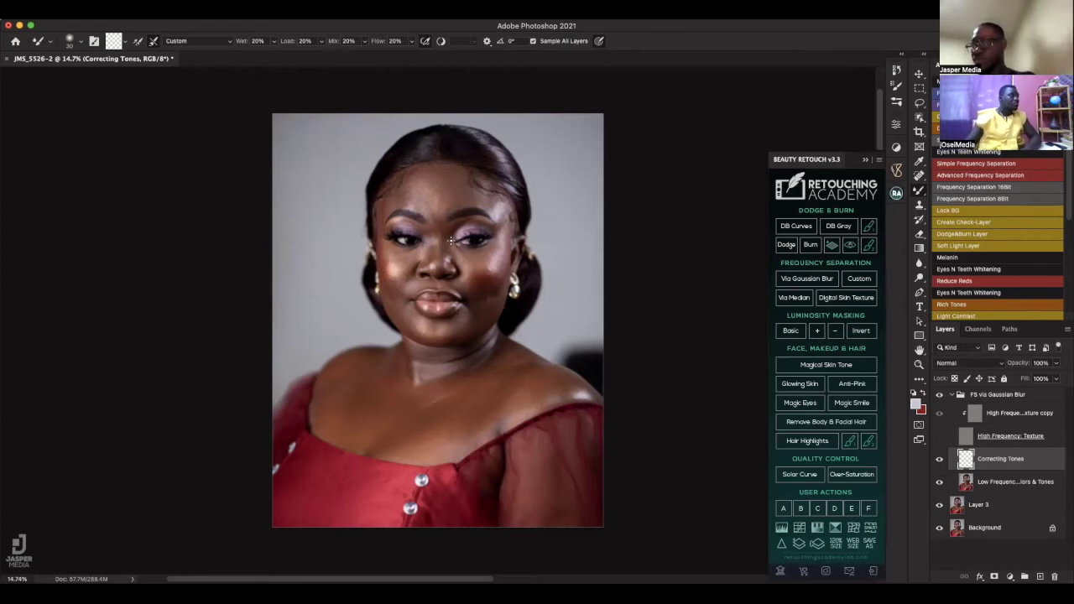
# Enlarge the Mixer Brush to 600 px and blend the uneven skin tones across the forehead on the Correcting Tones layer
pyautogui.press(']')
pyautogui.press(']')
pyautogui.press(']')
pyautogui.press(']')
pyautogui.press(']')
pyautogui.press(']')
pyautogui.press(']')
pyautogui.press(']')
pyautogui.press(']')
pyautogui.press(']')
pyautogui.press(']')
pyautogui.press(']')
pyautogui.press(']')
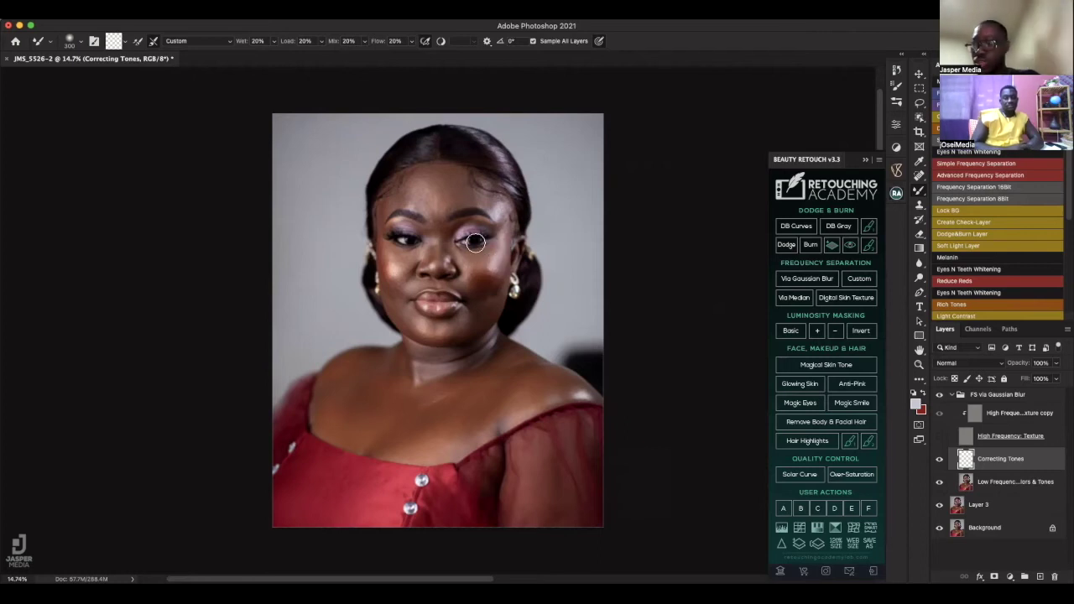
pyautogui.press(']')
pyautogui.press(']')
pyautogui.press(']')
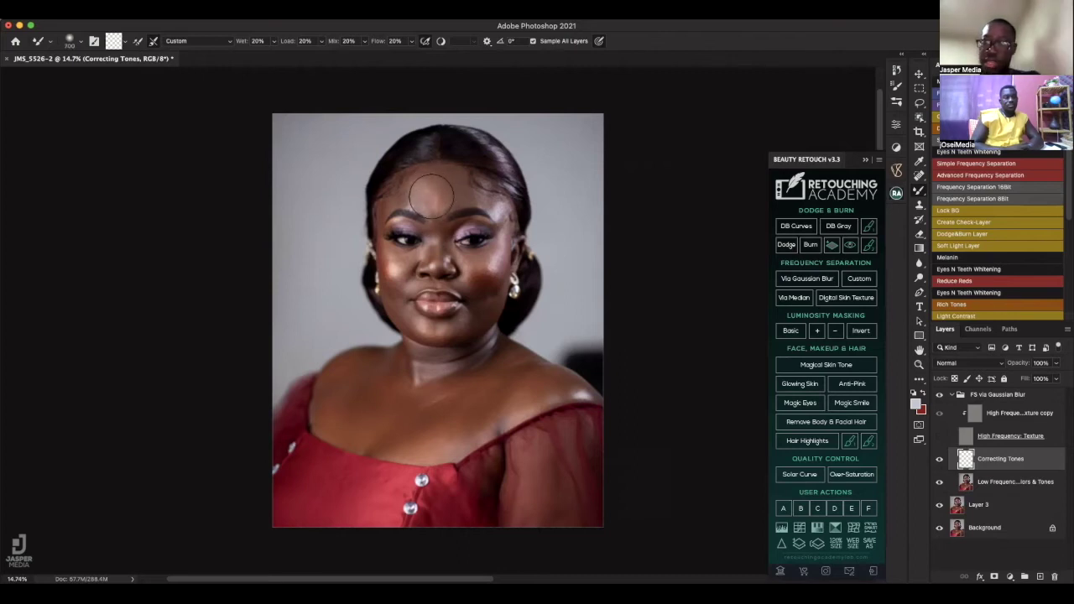
pyautogui.press('[')
pyautogui.press('[')
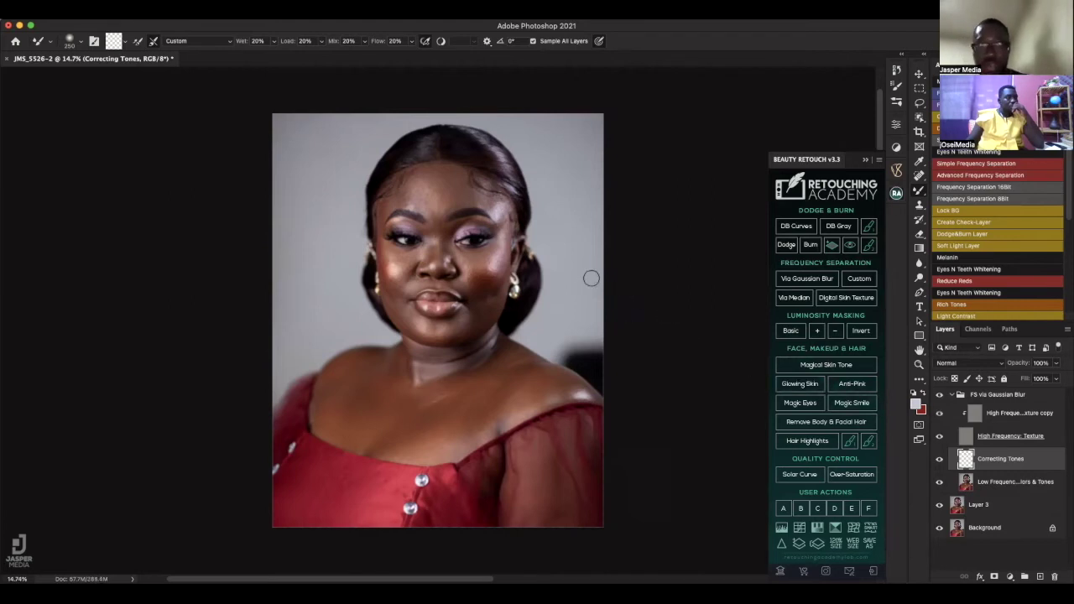
pyautogui.press(']')
pyautogui.press(']')
pyautogui.press(']')
pyautogui.press(']')
pyautogui.press(']')
pyautogui.press(']')
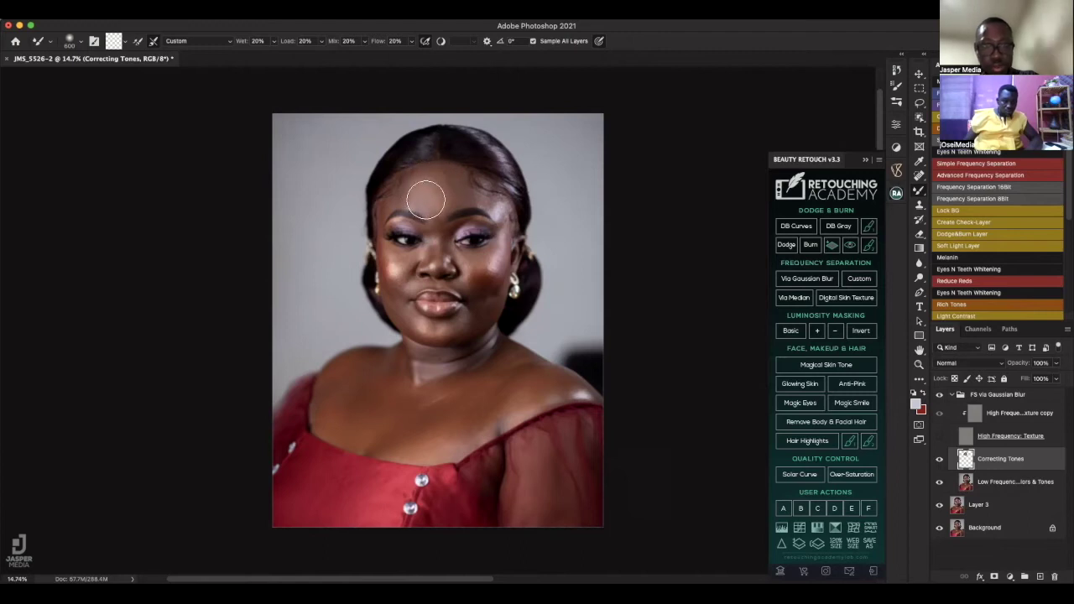
pyautogui.moveTo(449, 199); pyautogui.dragTo(458, 189)
# Reduce the Mixer Brush to 400 px and smooth the tones around the right-hand eye, cheek and side of the face
pyautogui.press('[')
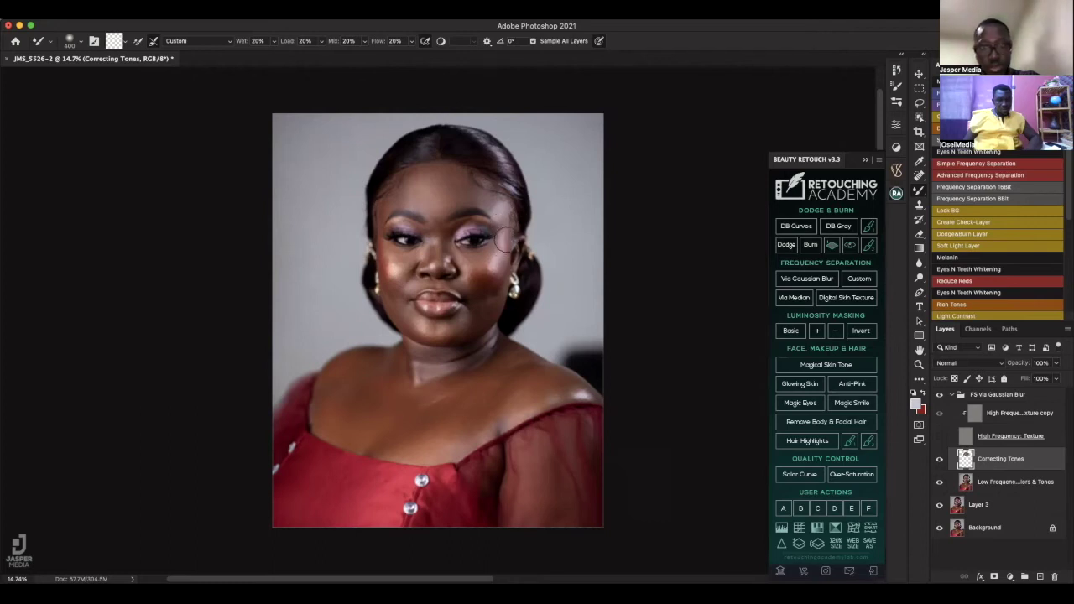
pyautogui.moveTo(508, 244)
pyautogui.mouseDown()
pyautogui.moveTo(472, 266)
pyautogui.moveTo(457, 252)
pyautogui.moveTo(488, 252)
pyautogui.mouseUp()
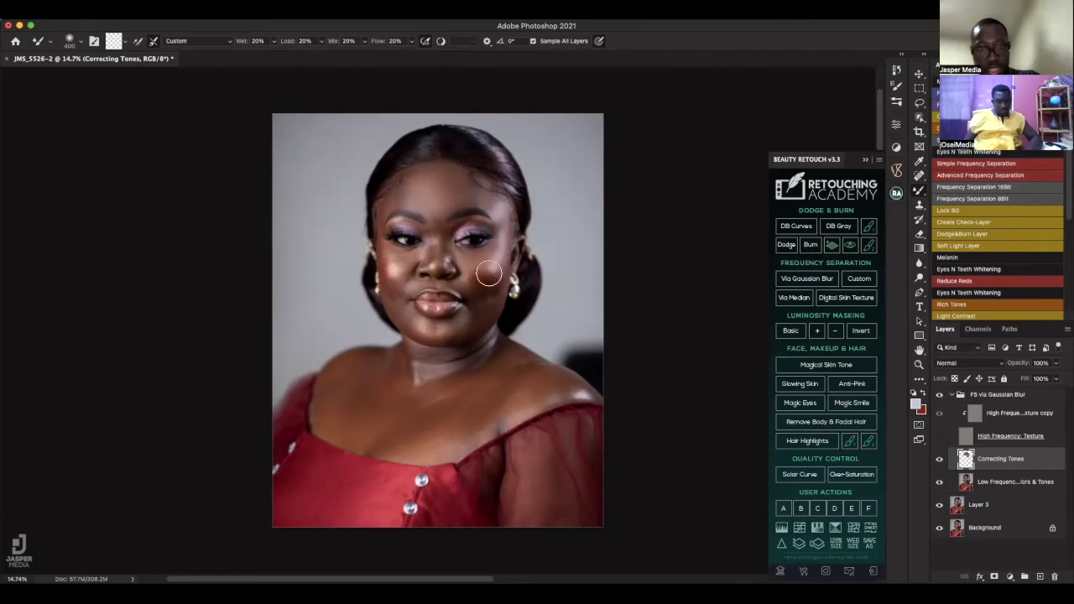
pyautogui.moveTo(484, 279)
pyautogui.mouseDown()
pyautogui.moveTo(468, 285)
pyautogui.moveTo(466, 274)
pyautogui.mouseUp()
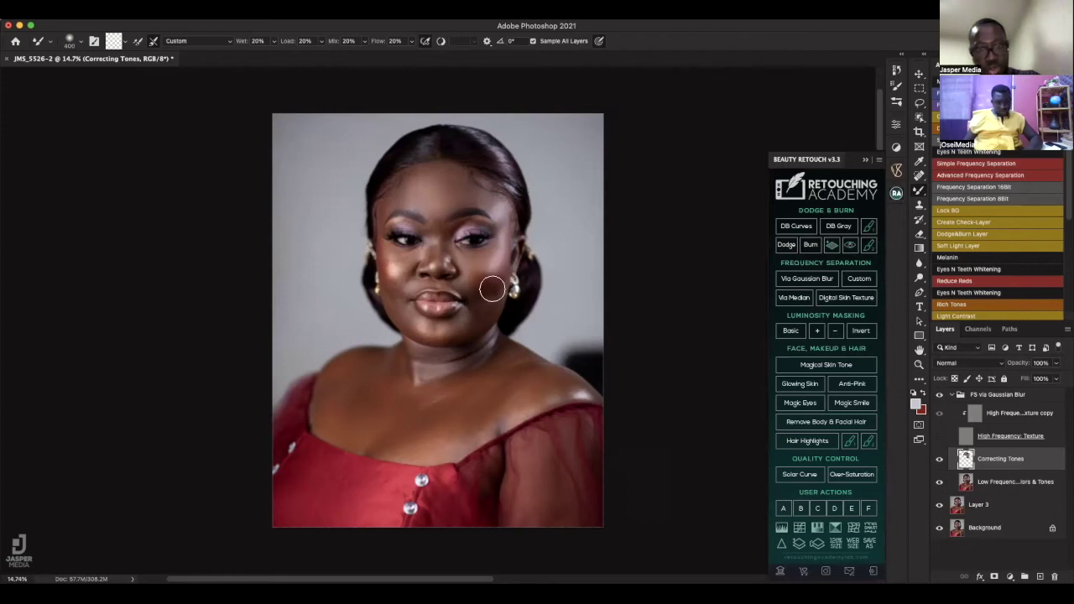
pyautogui.moveTo(505, 266)
pyautogui.mouseDown()
pyautogui.moveTo(506, 255)
pyautogui.moveTo(501, 294)
pyautogui.moveTo(506, 253)
pyautogui.mouseUp()
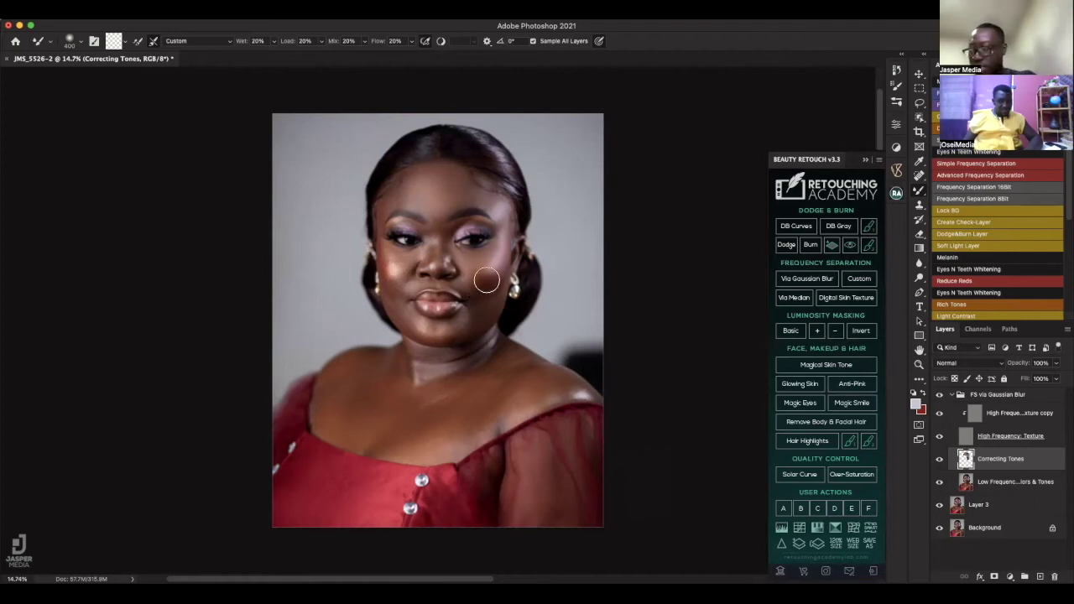
# Compare the face up close with and without the tone blending by toggling the FS via Gaussian Blur group's visibility
pyautogui.scroll(10, 507, 262)
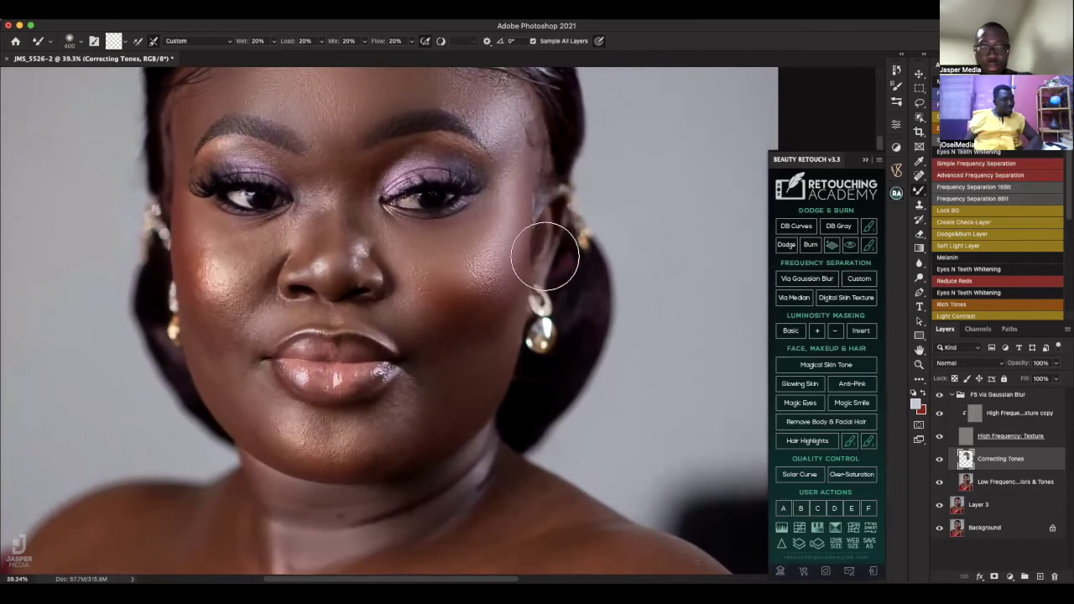
pyautogui.moveTo(546, 289); pyautogui.dragTo(544, 355)
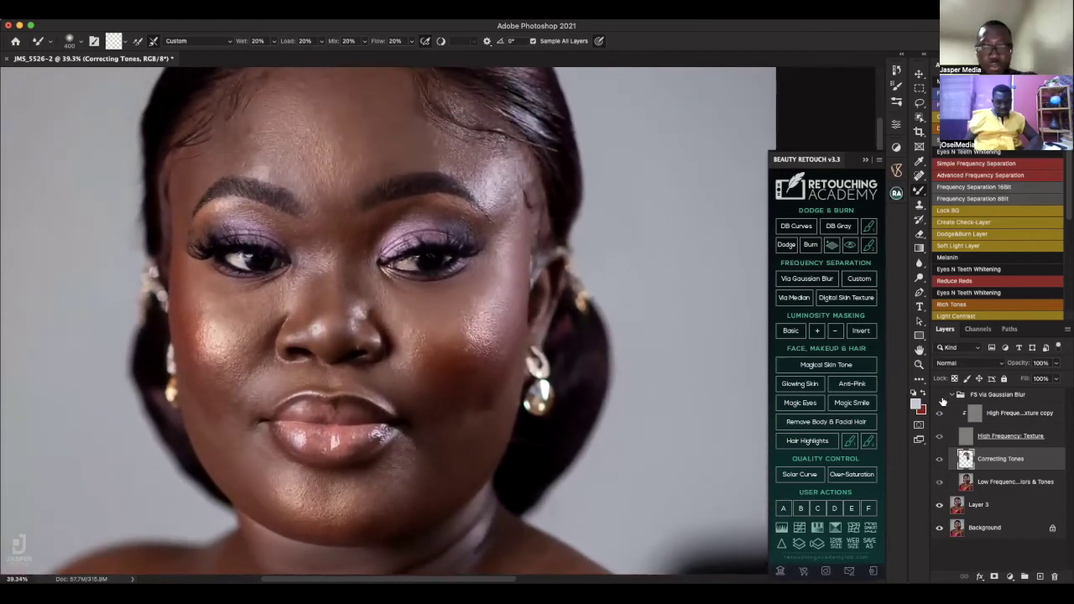
pyautogui.click(940, 398)
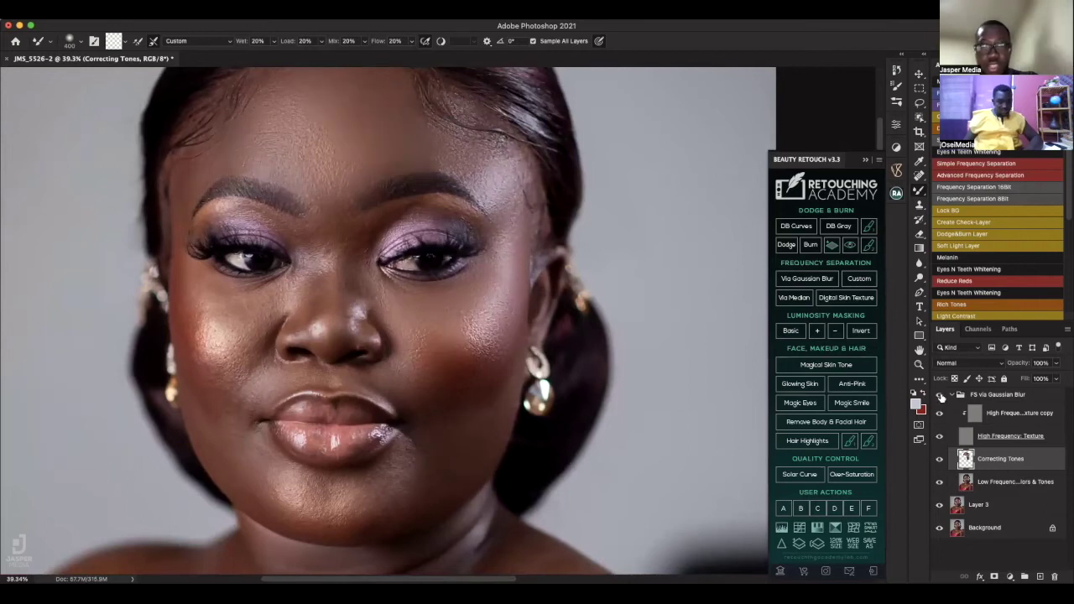
pyautogui.click(940, 398)
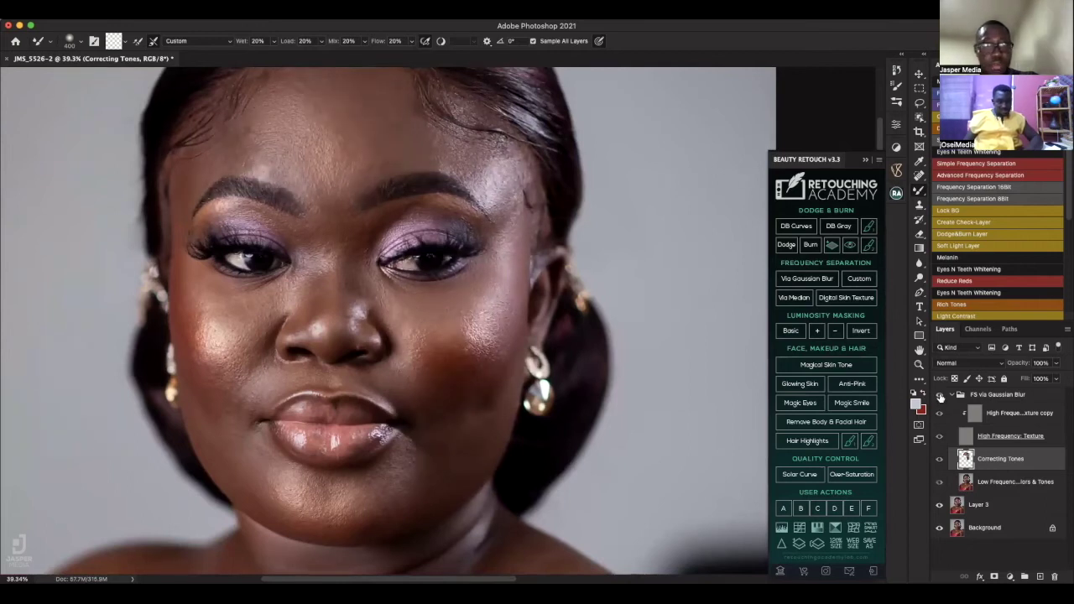
pyautogui.click(939, 397)
pyautogui.click(940, 398)
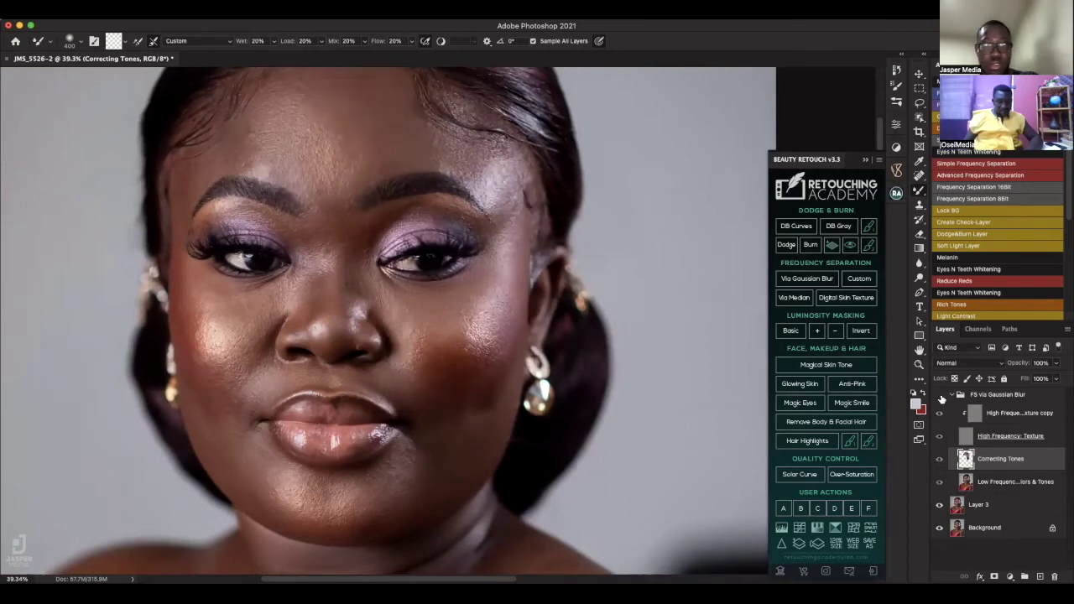
pyautogui.click(939, 398)
pyautogui.click(940, 398)
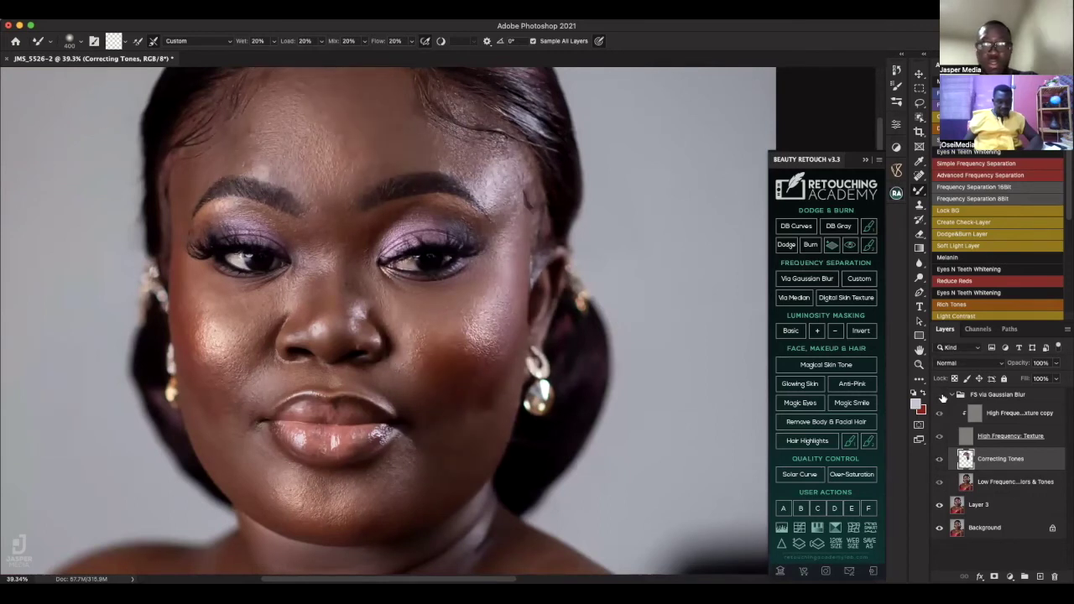
# Turn the FS via Gaussian Blur group back on and reduce the Mixer Brush to 200 px, with the high-frequency texture layer hidden
pyautogui.click(940, 398)
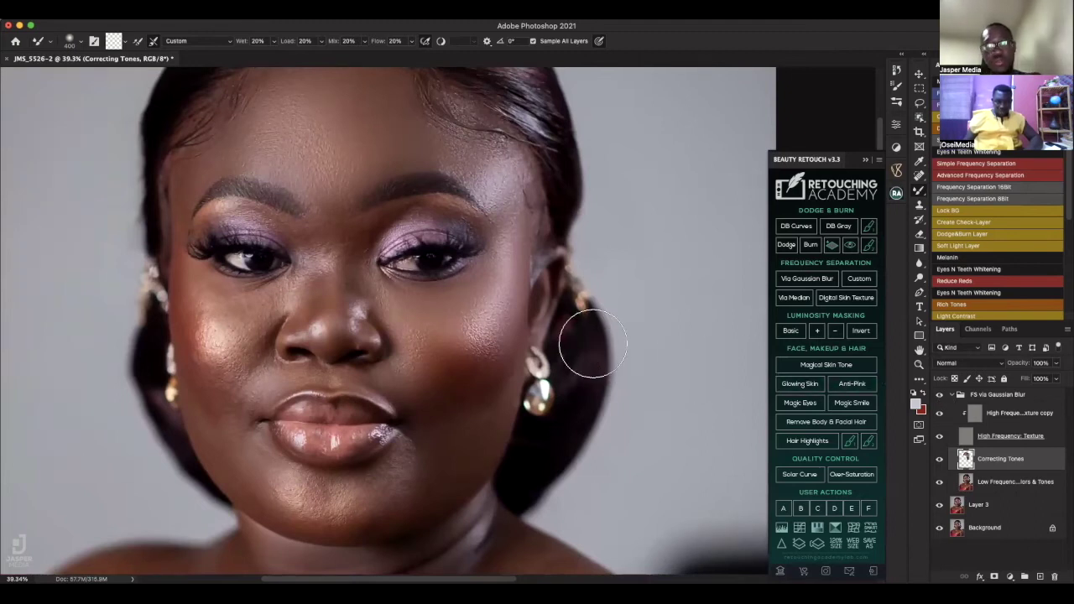
pyautogui.press('[')
pyautogui.press('[')
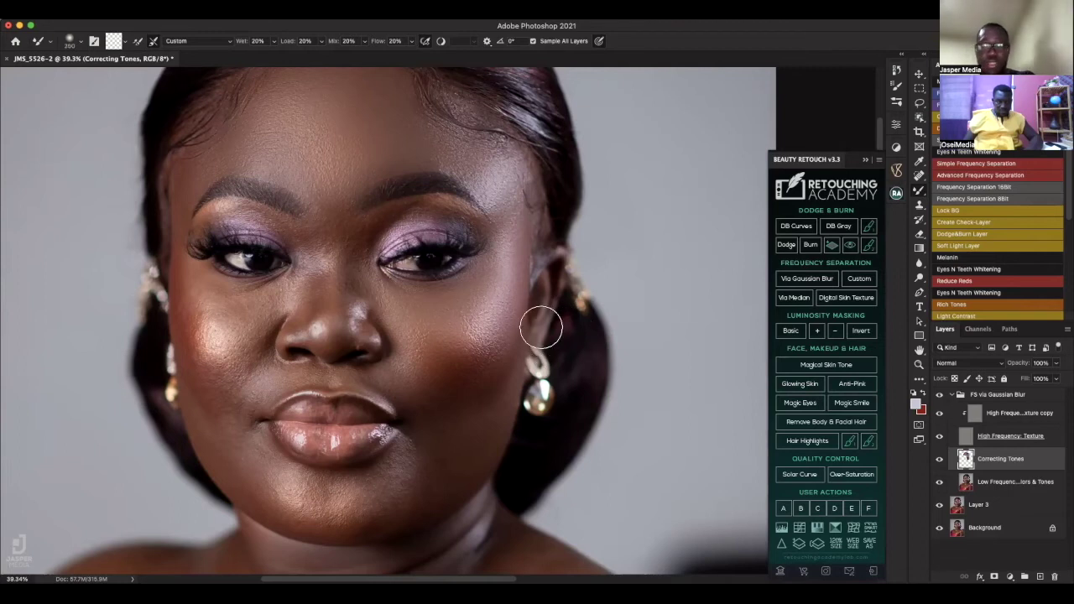
pyautogui.press(']')
pyautogui.press(']')
pyautogui.press(']')
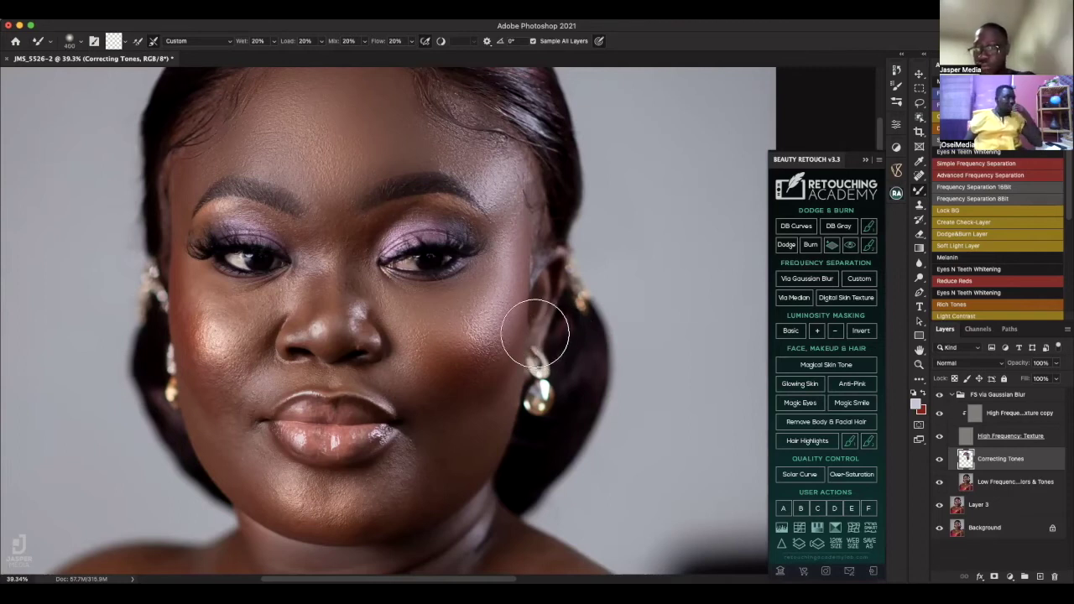
pyautogui.moveTo(523, 329)
pyautogui.mouseDown()
pyautogui.moveTo(494, 331)
pyautogui.moveTo(432, 300)
pyautogui.mouseUp()
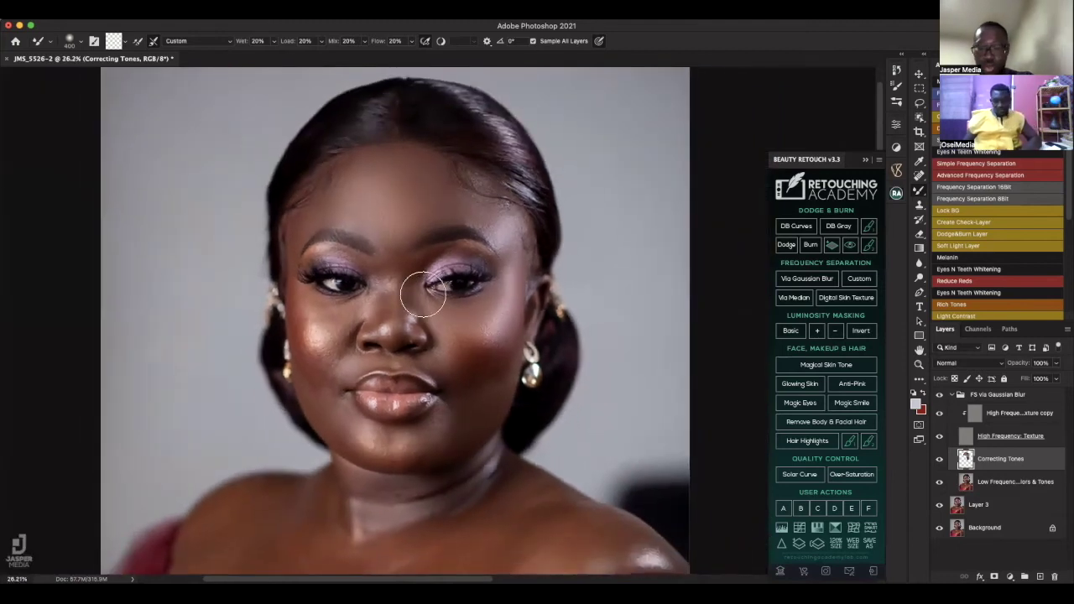
pyautogui.press('[')
pyautogui.press('[')
pyautogui.press('[')
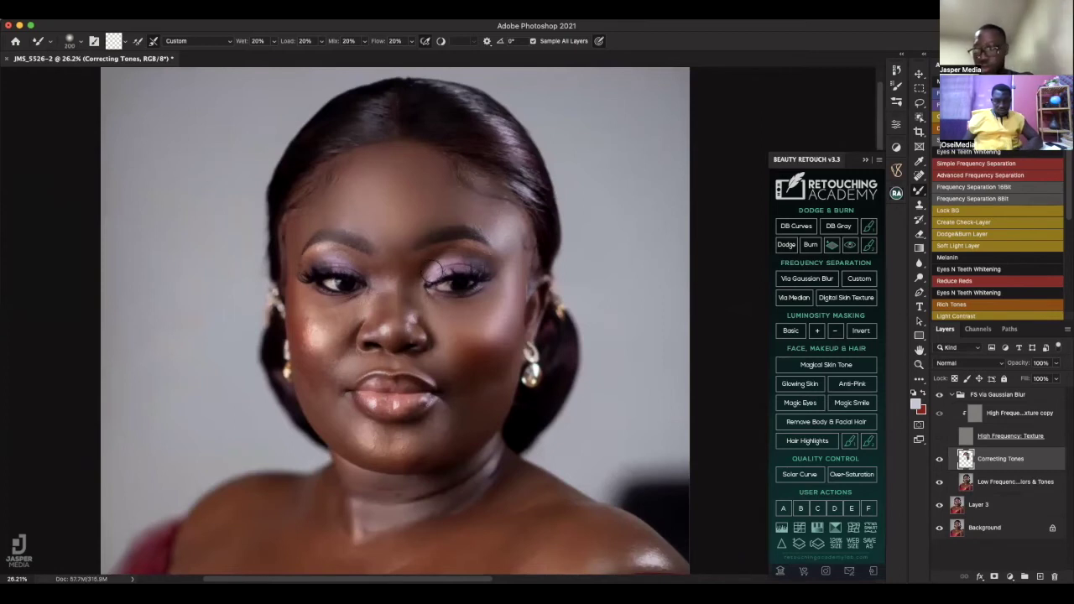
# Enlarge the Mixer Brush and blend the remaining uneven tones around the nose and cheeks on the Correcting Tones layer
pyautogui.scroll(-4, 429, 267)
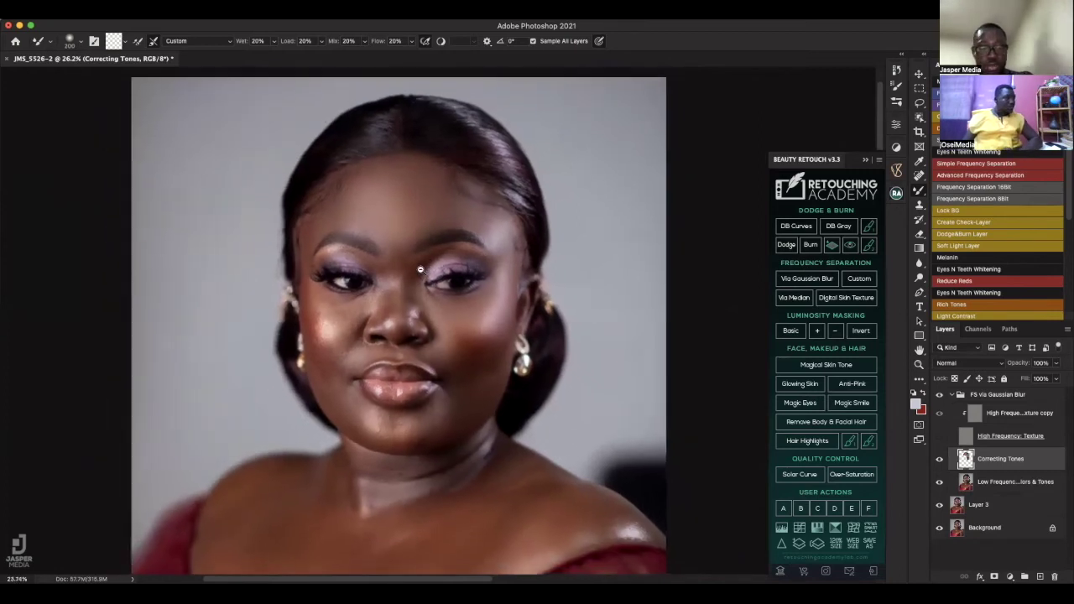
pyautogui.scroll(-1, 418, 276)
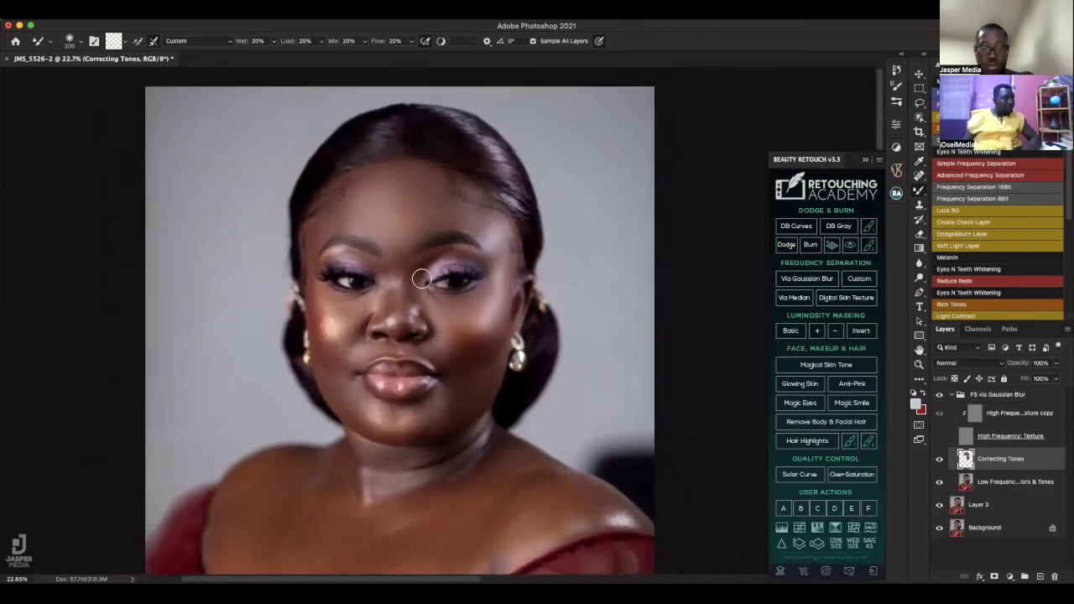
pyautogui.scroll(-2, 415, 277)
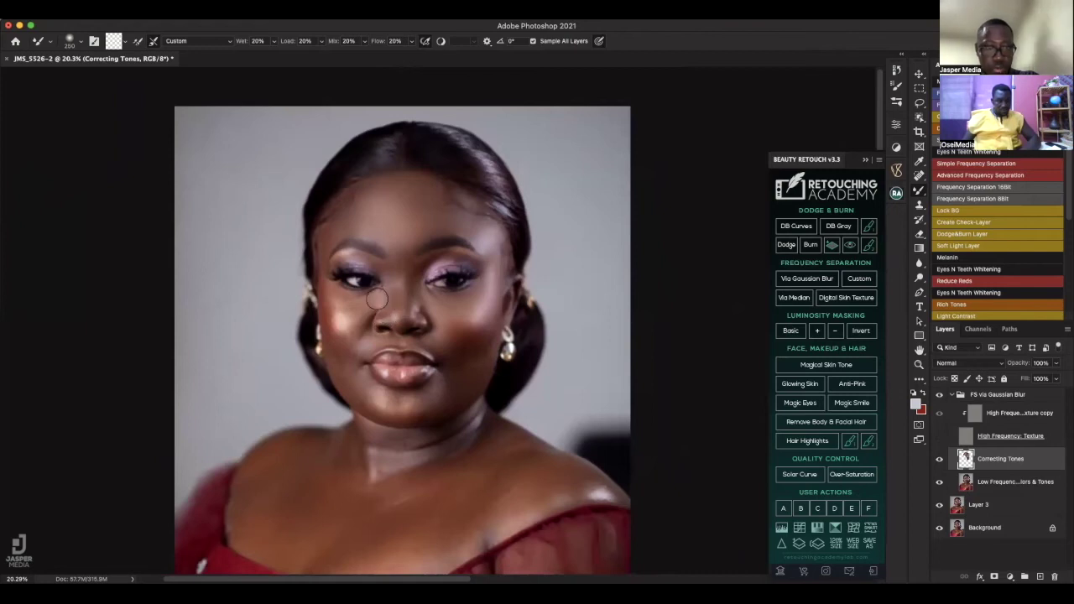
pyautogui.press(']')
pyautogui.press(']')
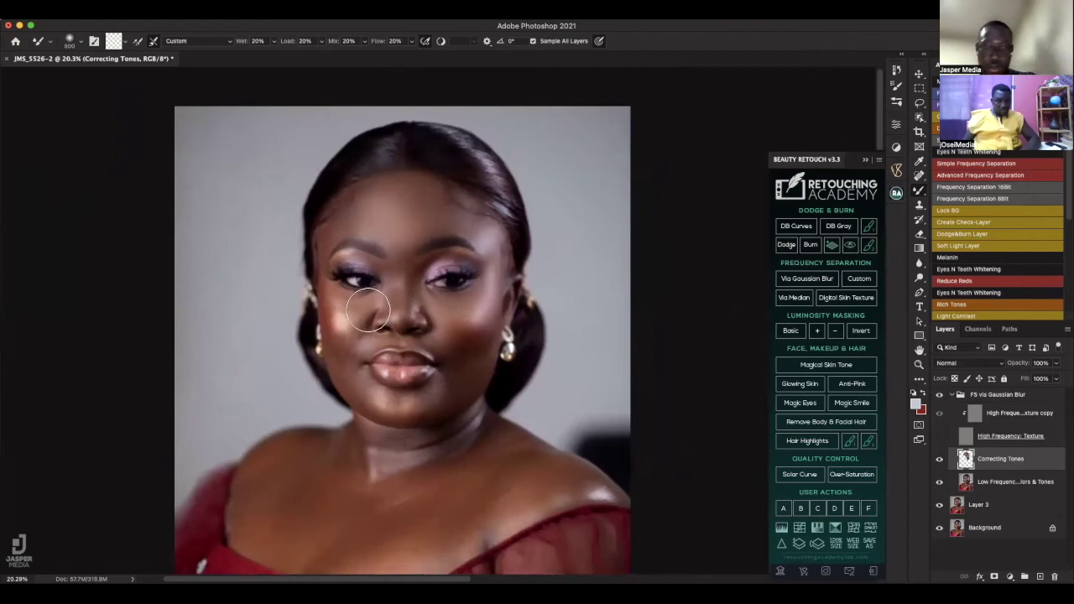
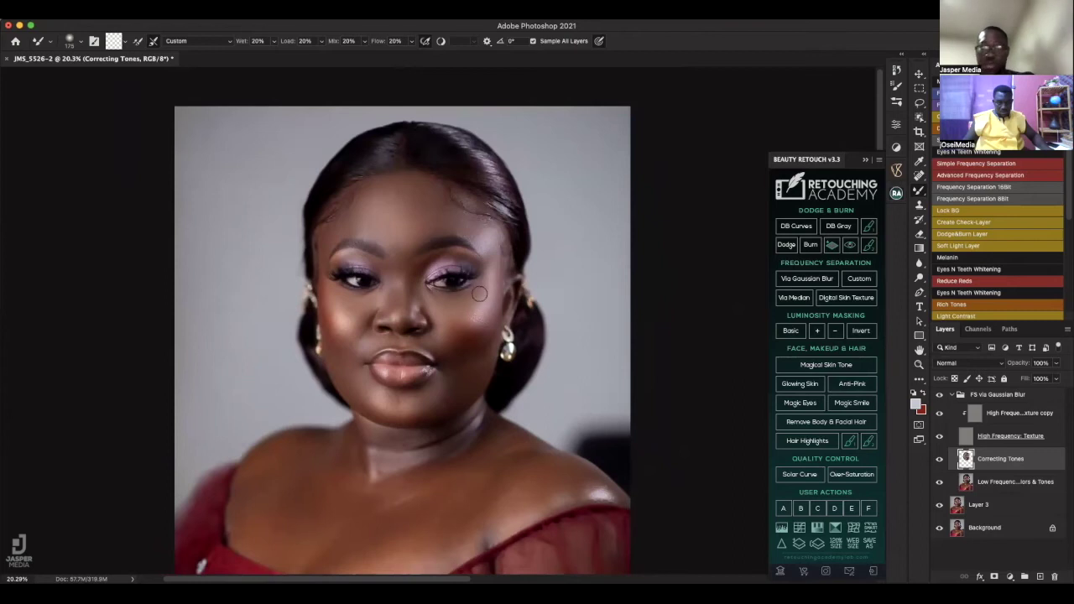
# Inspect the face up close and compare it with and without the FS via Gaussian Blur group
pyautogui.scroll(5, 503, 283)
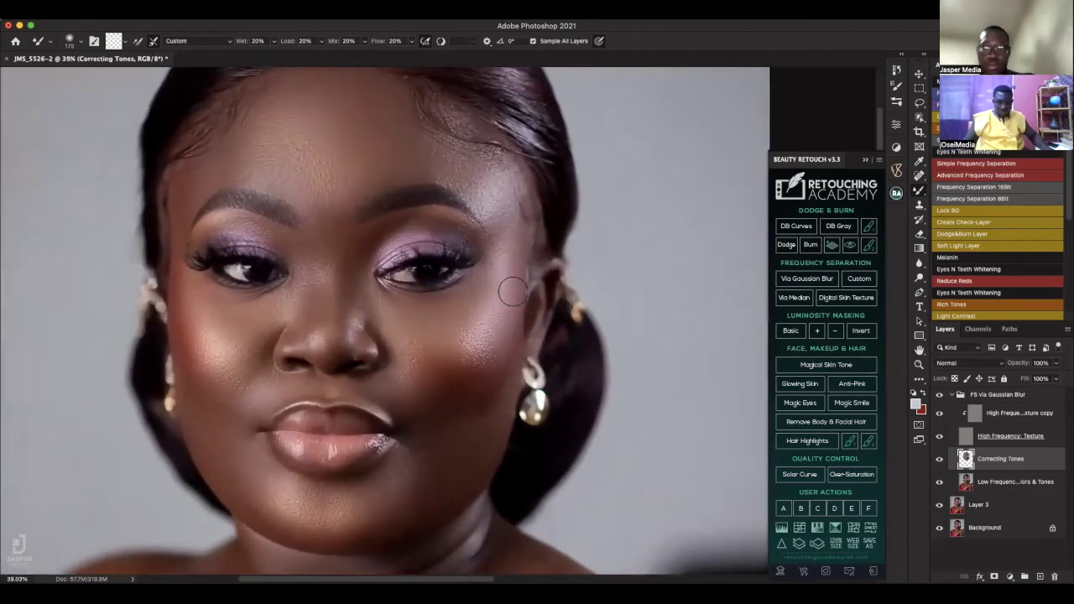
pyautogui.moveTo(497, 298); pyautogui.dragTo(540, 287)
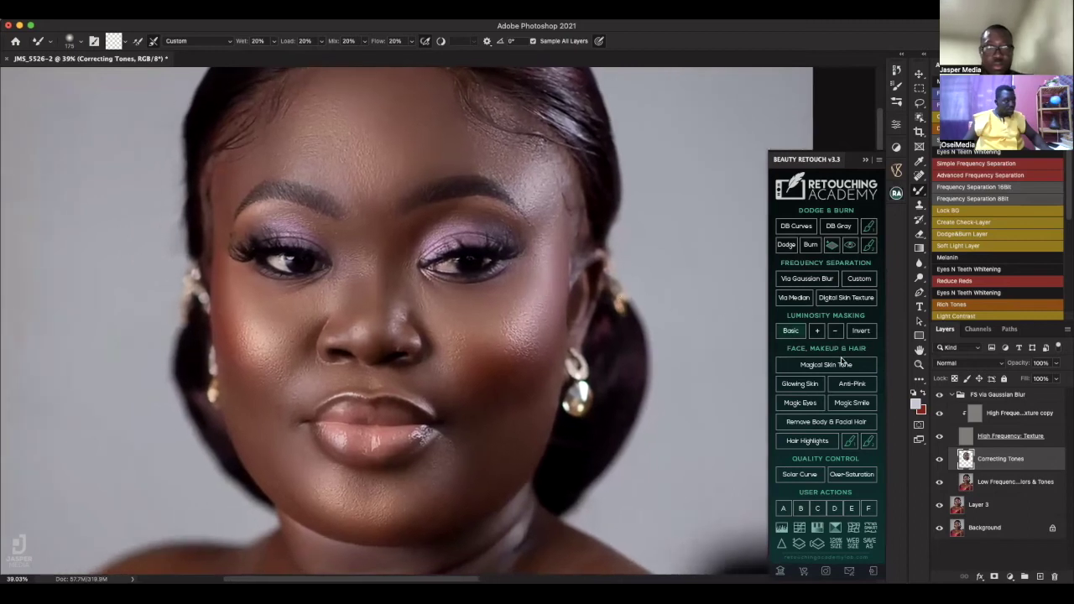
pyautogui.click(939, 395)
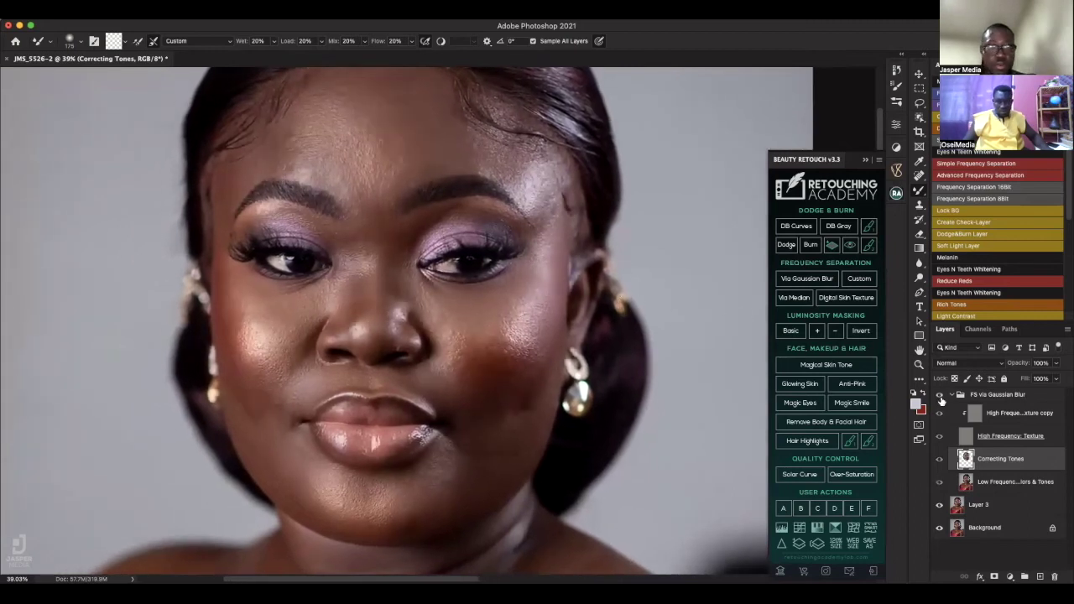
pyautogui.click(940, 397)
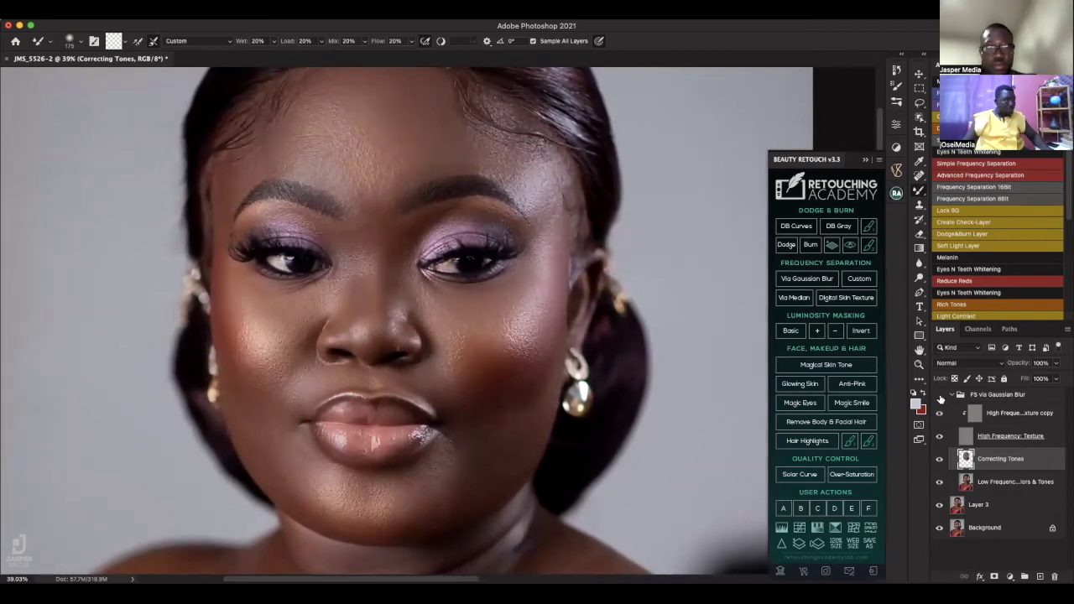
pyautogui.click(941, 398)
pyautogui.click(941, 397)
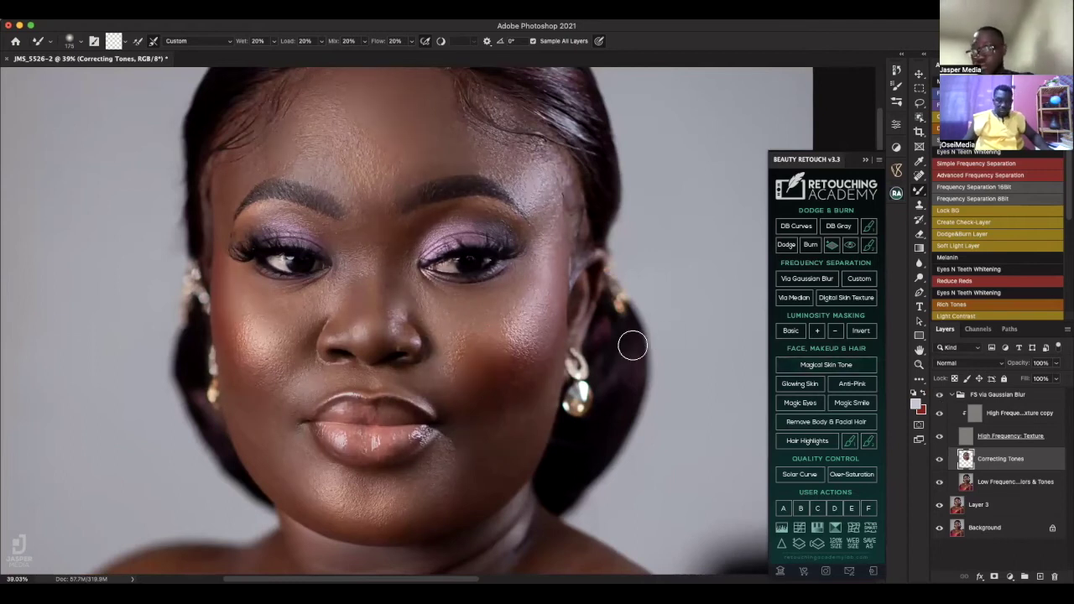
# Blend the skin tones of the chest and shoulders on the Correcting Tones layer with the texture hidden, ending with a 400 px Mixer Brush
pyautogui.scroll(-5, 559, 327)
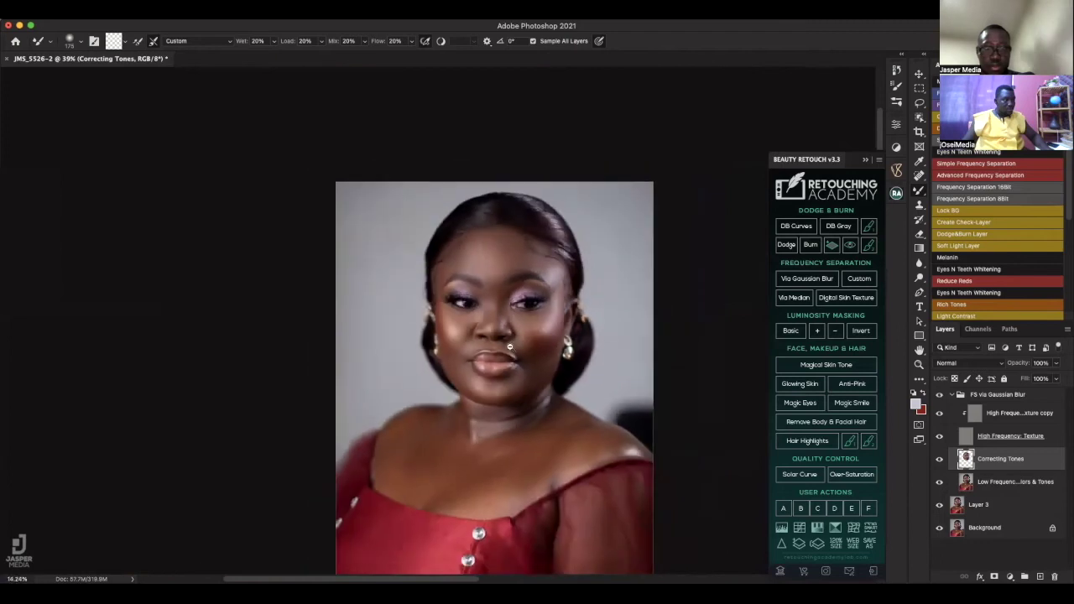
pyautogui.moveTo(538, 354); pyautogui.dragTo(487, 307)
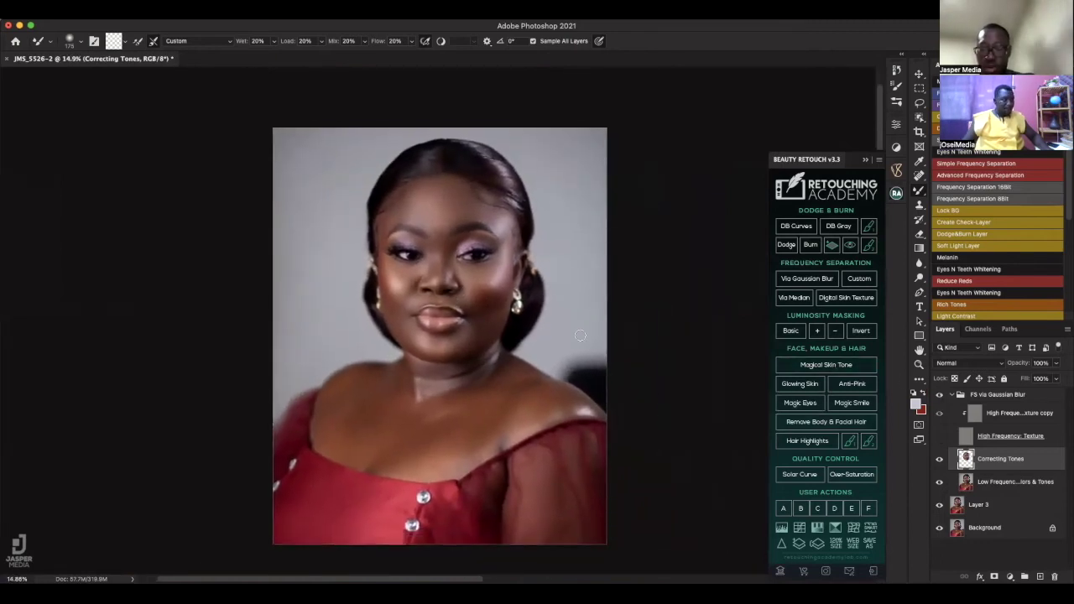
pyautogui.press(']')
pyautogui.press(']')
pyautogui.press(']')
pyautogui.press(']')
pyautogui.press(']')
pyautogui.moveTo(372, 393)
pyautogui.mouseDown()
pyautogui.moveTo(344, 432)
pyautogui.moveTo(370, 403)
pyautogui.moveTo(366, 416)
pyautogui.moveTo(377, 400)
pyautogui.moveTo(380, 425)
pyautogui.moveTo(394, 407)
pyautogui.moveTo(353, 440)
pyautogui.moveTo(363, 444)
pyautogui.moveTo(341, 443)
pyautogui.moveTo(382, 432)
pyautogui.moveTo(398, 411)
pyautogui.moveTo(397, 430)
pyautogui.moveTo(404, 418)
pyautogui.moveTo(340, 396)
pyautogui.moveTo(333, 408)
pyautogui.moveTo(362, 388)
pyautogui.moveTo(422, 420)
pyautogui.moveTo(414, 424)
pyautogui.moveTo(454, 413)
pyautogui.moveTo(427, 432)
pyautogui.moveTo(435, 437)
pyautogui.moveTo(394, 456)
pyautogui.moveTo(395, 443)
pyautogui.moveTo(401, 456)
pyautogui.moveTo(429, 425)
pyautogui.moveTo(406, 451)
pyautogui.moveTo(451, 442)
pyautogui.moveTo(448, 456)
pyautogui.moveTo(420, 468)
pyautogui.moveTo(484, 431)
pyautogui.moveTo(491, 398)
pyautogui.moveTo(511, 383)
pyautogui.moveTo(502, 383)
pyautogui.moveTo(518, 377)
pyautogui.moveTo(532, 391)
pyautogui.moveTo(515, 405)
pyautogui.moveTo(532, 403)
pyautogui.moveTo(487, 439)
pyautogui.moveTo(537, 405)
pyautogui.moveTo(575, 405)
pyautogui.moveTo(518, 369)
pyautogui.moveTo(505, 375)
pyautogui.moveTo(515, 417)
pyautogui.moveTo(496, 427)
pyautogui.moveTo(438, 411)
pyautogui.moveTo(405, 376)
pyautogui.moveTo(419, 347)
pyautogui.moveTo(433, 377)
pyautogui.moveTo(422, 366)
pyautogui.moveTo(432, 386)
pyautogui.moveTo(414, 377)
pyautogui.moveTo(424, 395)
pyautogui.moveTo(486, 355)
pyautogui.moveTo(588, 406)
pyautogui.moveTo(461, 466)
pyautogui.moveTo(478, 451)
pyautogui.moveTo(420, 469)
pyautogui.moveTo(344, 398)
pyautogui.moveTo(328, 402)
pyautogui.moveTo(322, 429)
pyautogui.moveTo(333, 394)
pyautogui.moveTo(395, 377)
pyautogui.moveTo(391, 397)
pyautogui.moveTo(375, 393)
pyautogui.moveTo(391, 375)
pyautogui.moveTo(420, 374)
pyautogui.moveTo(414, 403)
pyautogui.moveTo(331, 408)
pyautogui.moveTo(380, 417)
pyautogui.mouseUp()
pyautogui.press('[')
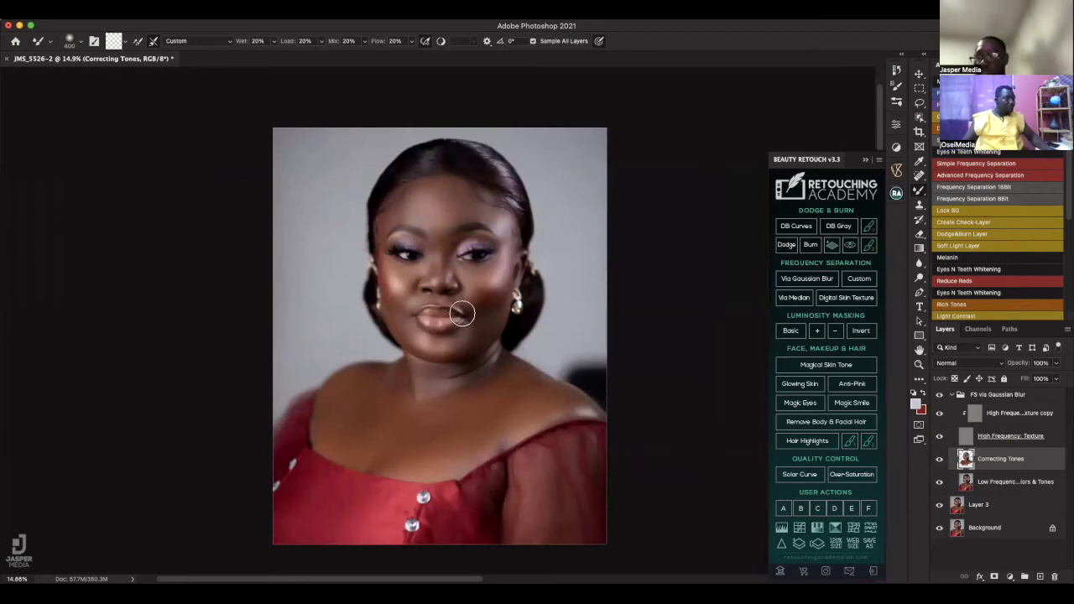
pyautogui.scroll(3, 496, 304)
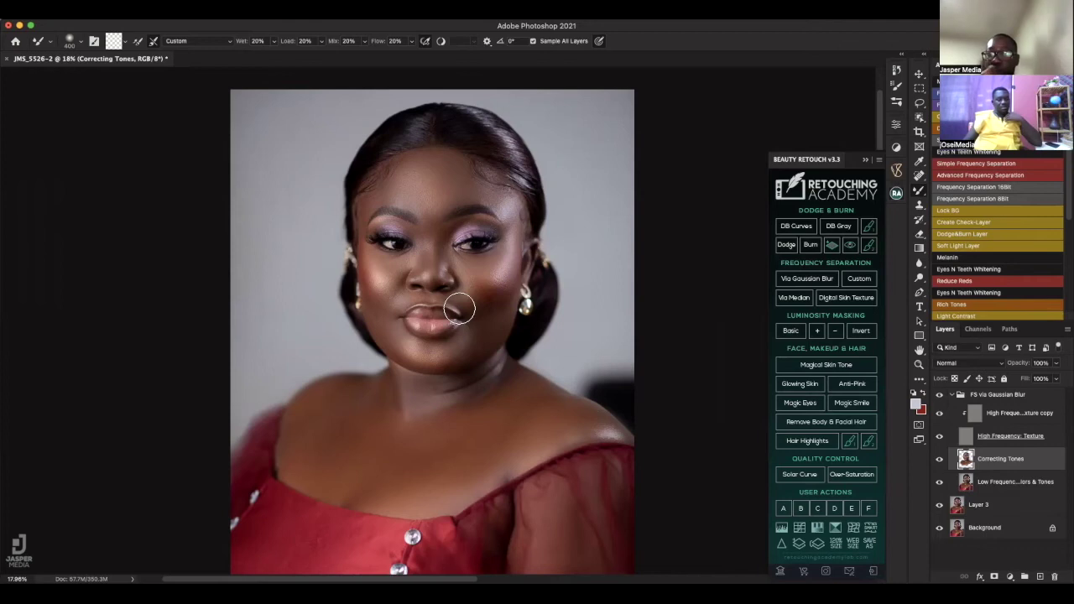
# Switch to Capture One and set the Contrast of JMS_5526.NEF to 3
pyautogui.click(543, 583)
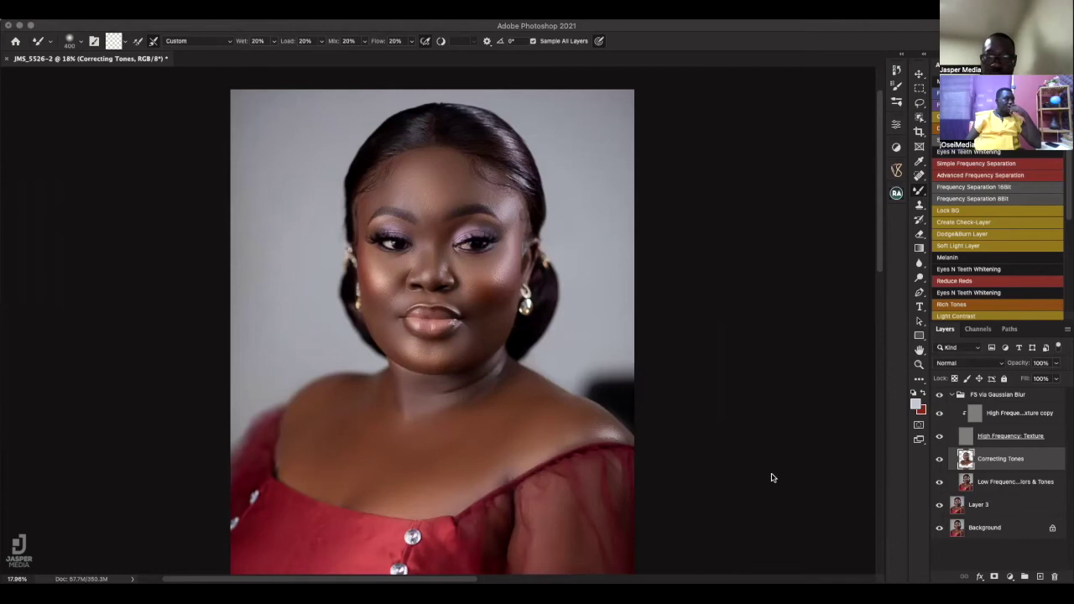
pyautogui.press('super+Tab')
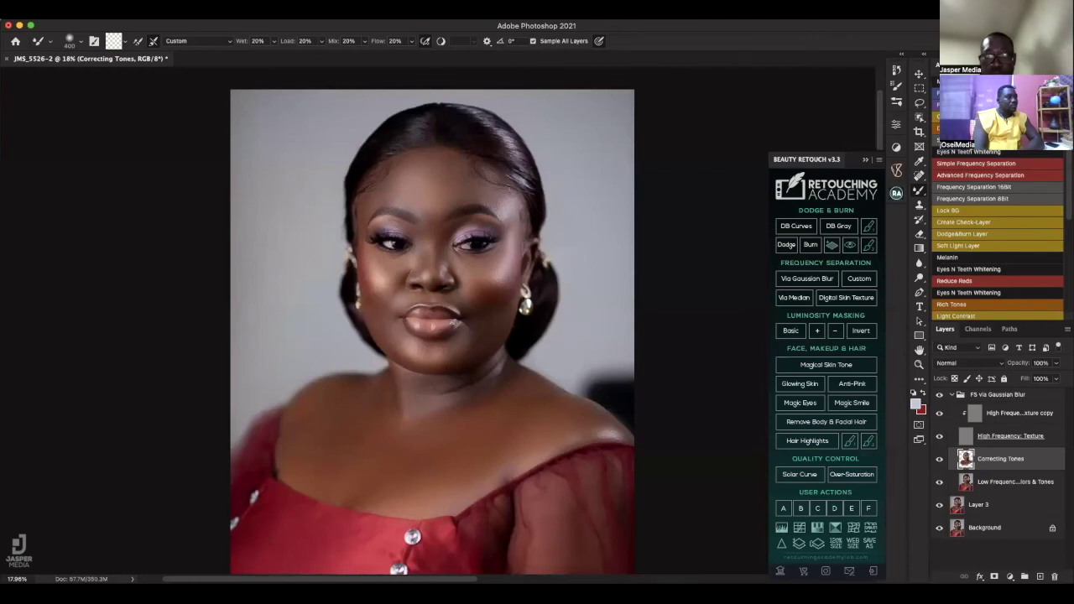
pyautogui.press('super+Tab')
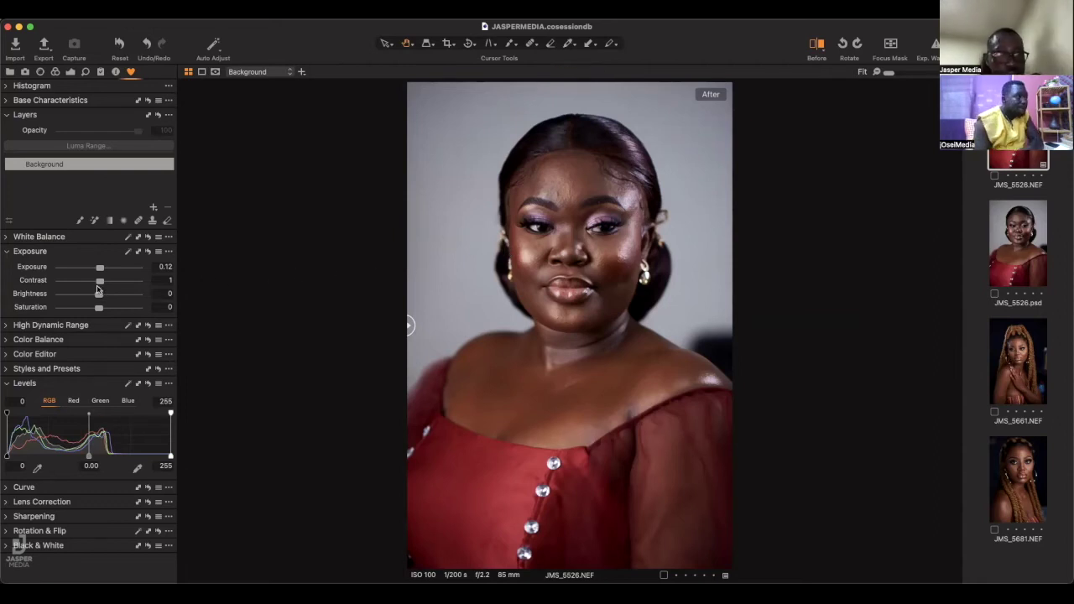
pyautogui.moveTo(100, 286); pyautogui.dragTo(102, 286)
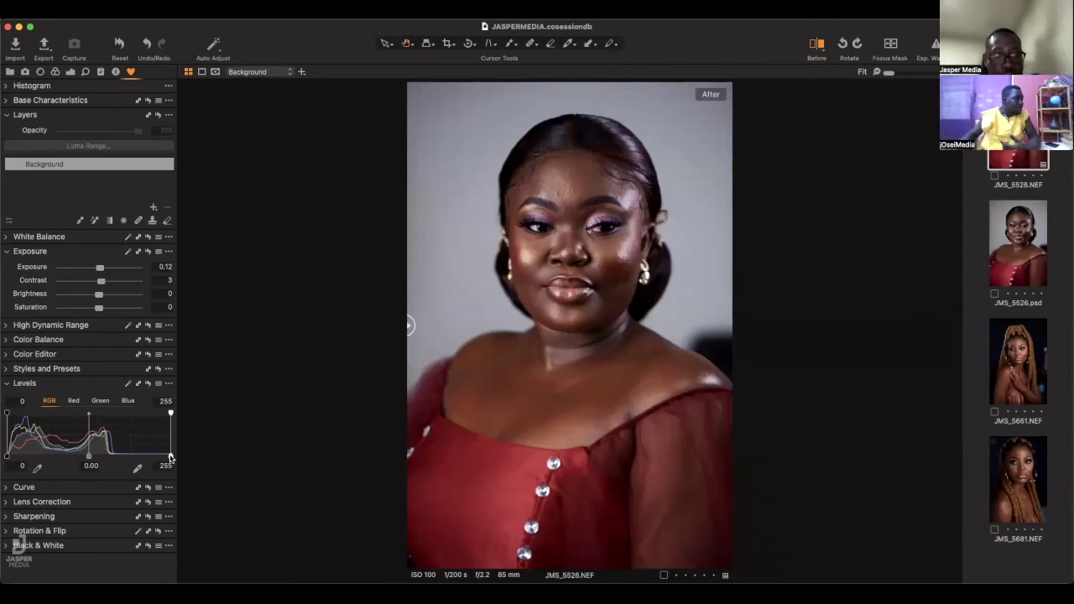
# Set the Levels white point to 250 and black point to 3, and set the High Dynamic Range Shadow value to 4
pyautogui.moveTo(170, 455); pyautogui.dragTo(167, 455)
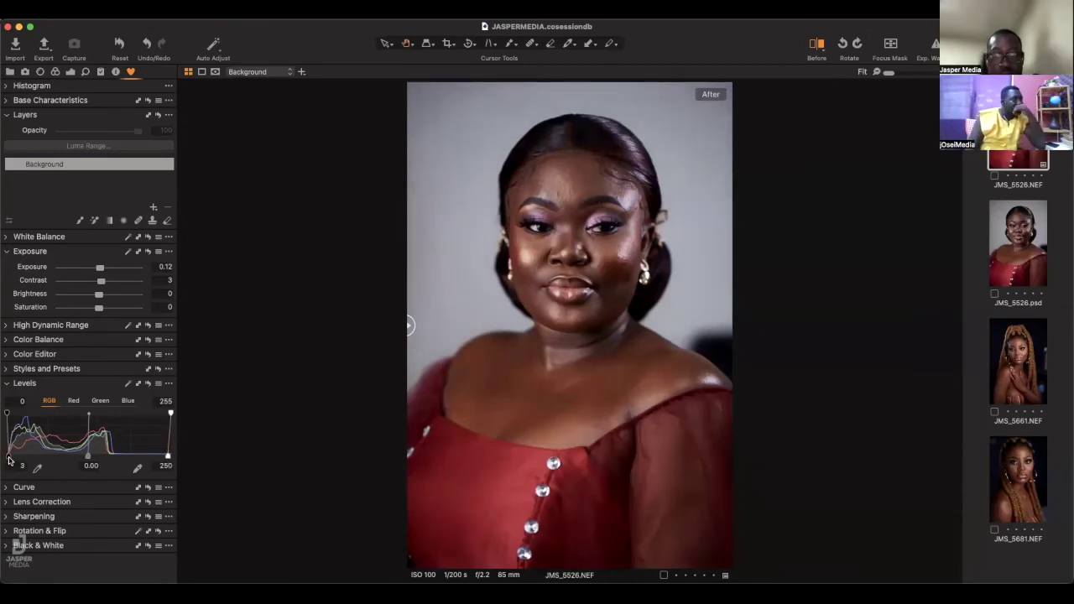
pyautogui.click(5, 328)
pyautogui.moveTo(96, 344)
pyautogui.mouseDown()
pyautogui.moveTo(80, 342)
pyautogui.moveTo(93, 369)
pyautogui.moveTo(101, 359)
pyautogui.mouseUp()
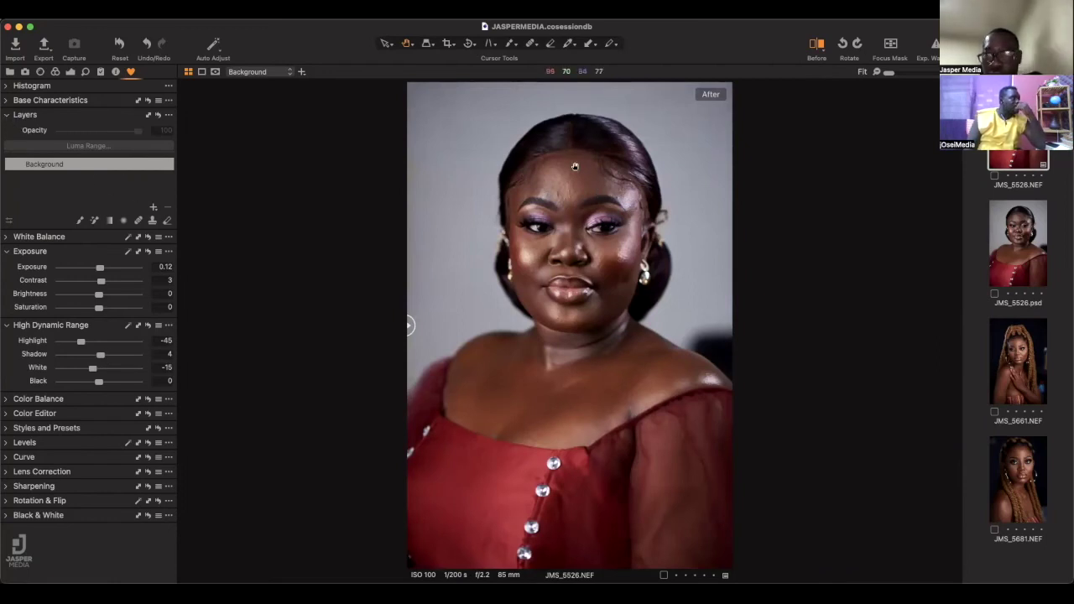
# Create a new empty adjustment layer and start its mask by painting over the forehead above the right-hand eyebrow
pyautogui.click(153, 208)
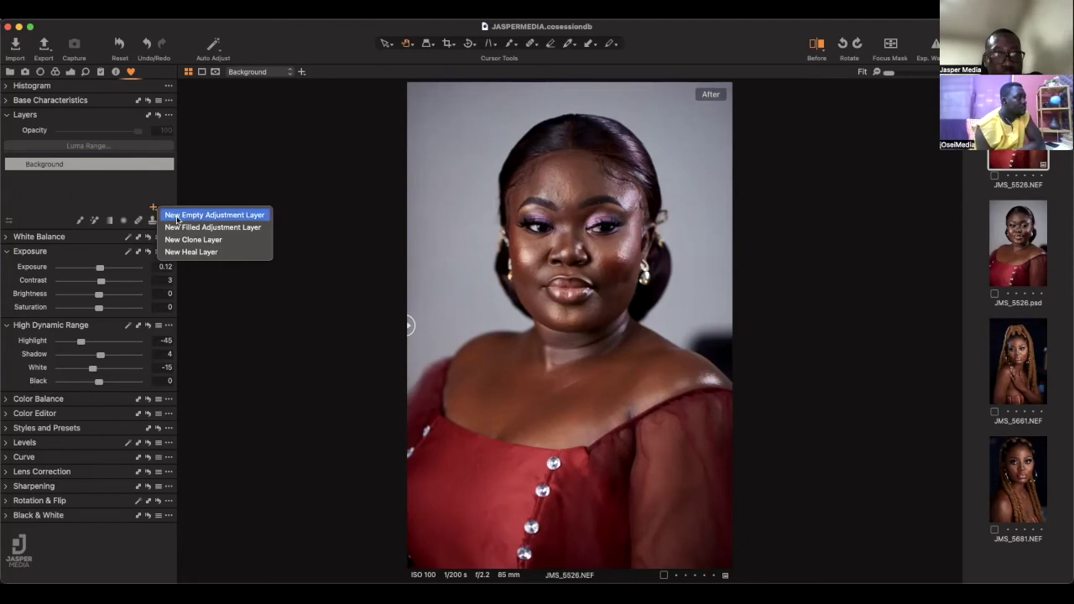
pyautogui.click(227, 217)
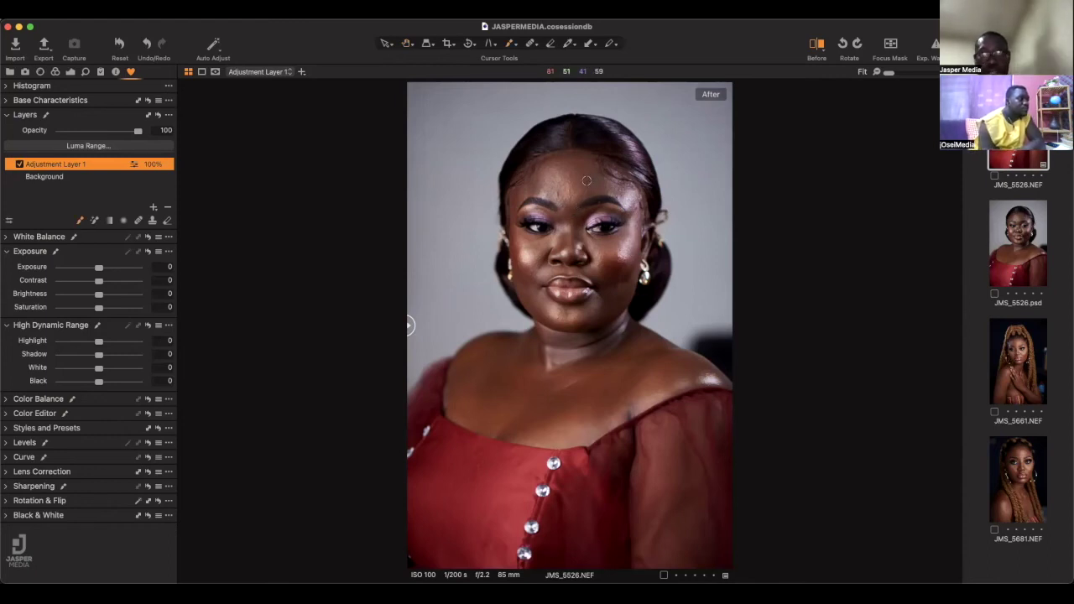
pyautogui.moveTo(589, 179); pyautogui.dragTo(583, 191)
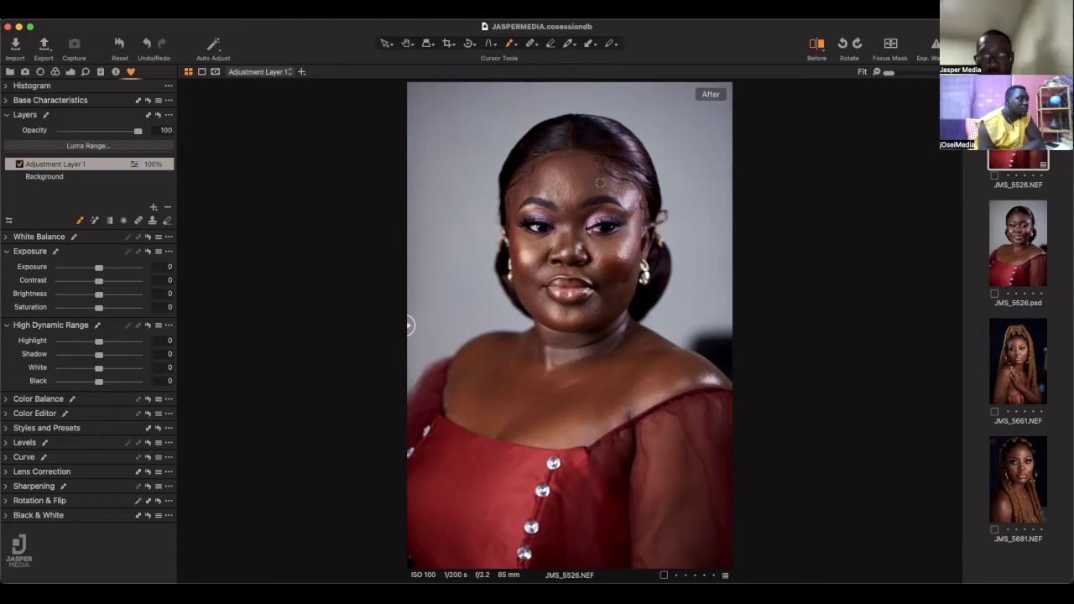
pyautogui.moveTo(604, 198)
pyautogui.mouseDown()
pyautogui.moveTo(586, 198)
pyautogui.moveTo(612, 186)
pyautogui.moveTo(598, 168)
pyautogui.mouseUp()
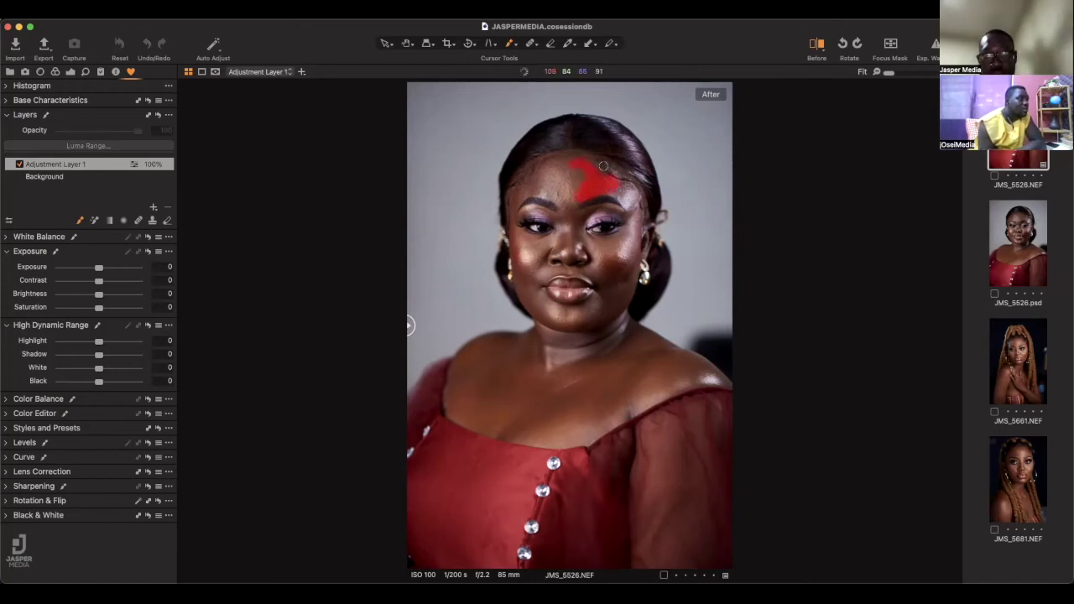
# Extend the Adjustment Layer 1 mask across the whole forehead with the size 95 brush, and hide the mask overlay
pyautogui.rightClick(583, 174)
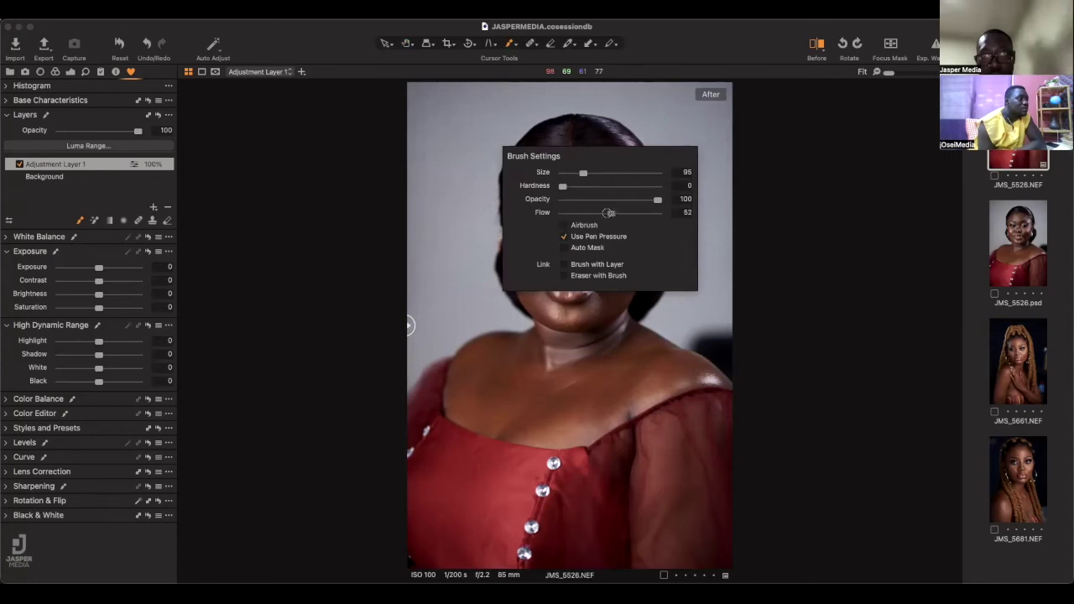
pyautogui.click(603, 172)
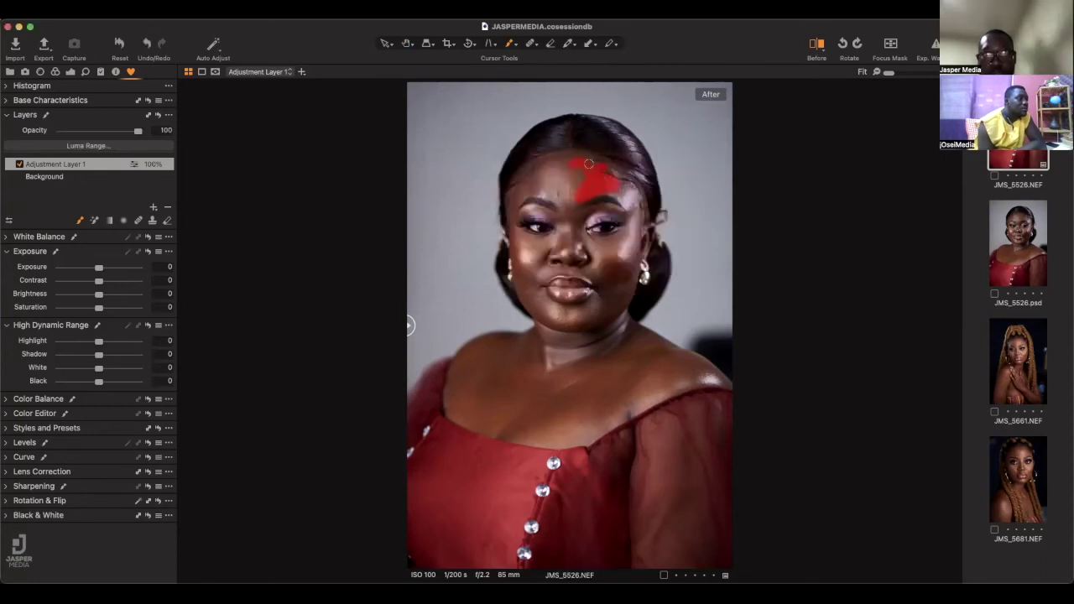
pyautogui.click(615, 179)
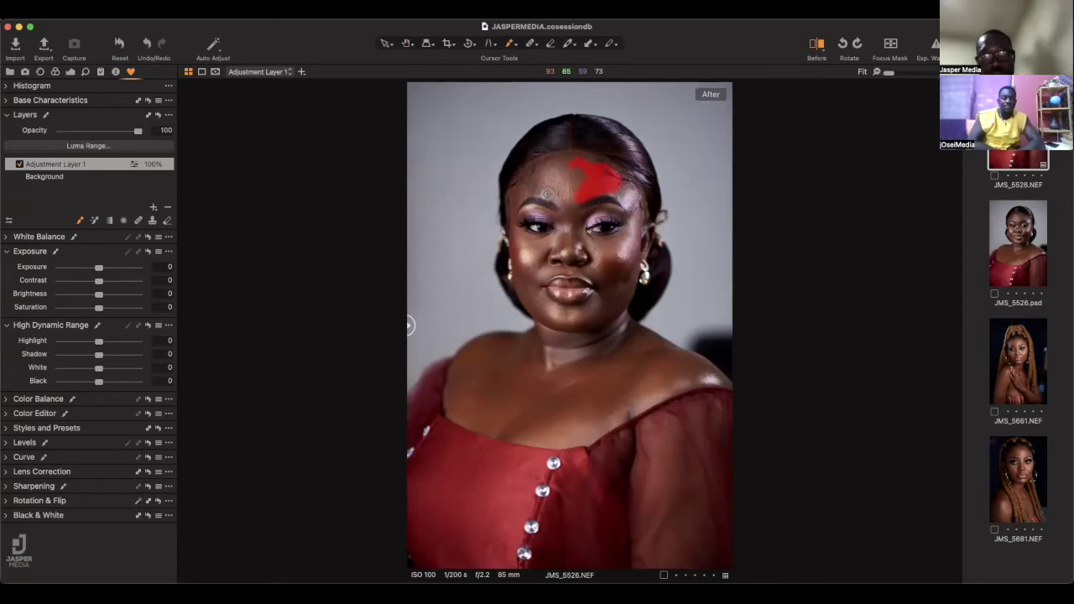
pyautogui.moveTo(551, 192); pyautogui.dragTo(538, 183)
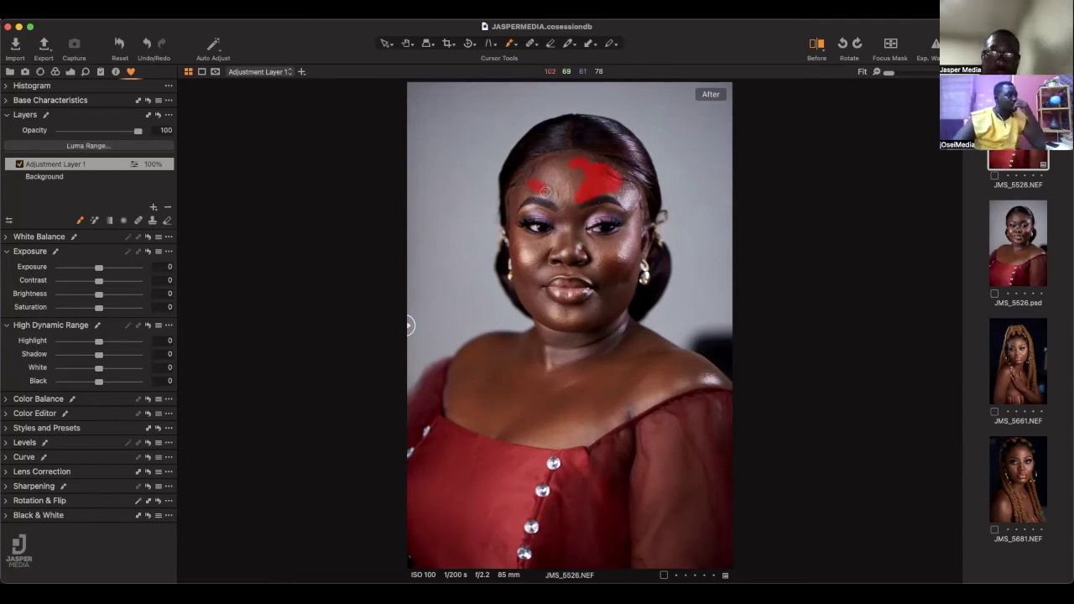
pyautogui.moveTo(537, 191); pyautogui.dragTo(541, 188)
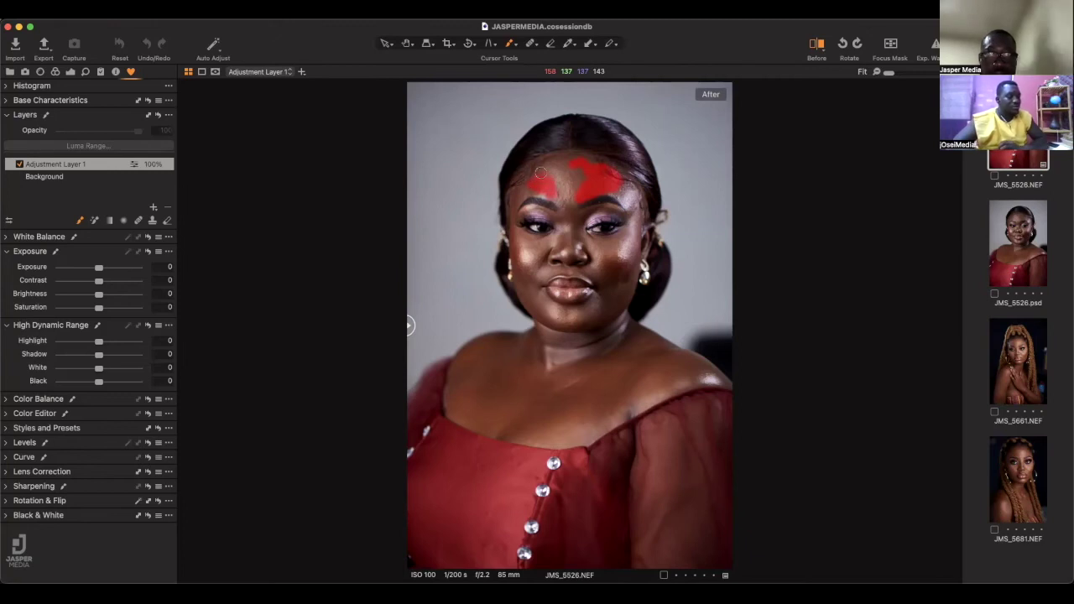
pyautogui.moveTo(530, 183)
pyautogui.mouseDown()
pyautogui.moveTo(521, 184)
pyautogui.moveTo(557, 194)
pyautogui.mouseUp()
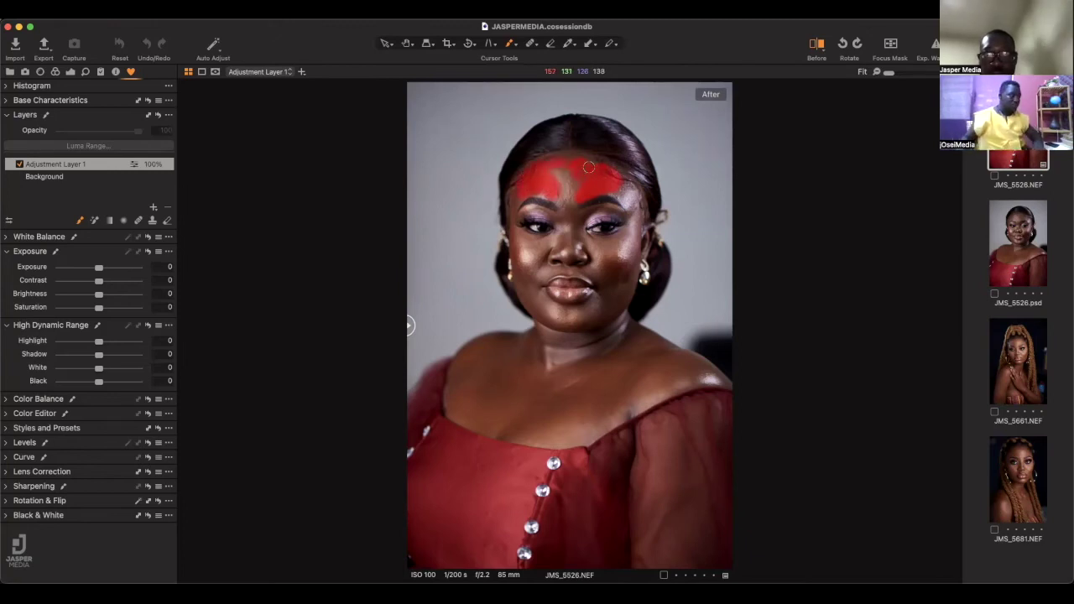
pyautogui.moveTo(594, 165)
pyautogui.mouseDown()
pyautogui.moveTo(626, 178)
pyautogui.moveTo(617, 193)
pyautogui.moveTo(615, 170)
pyautogui.moveTo(631, 203)
pyautogui.mouseUp()
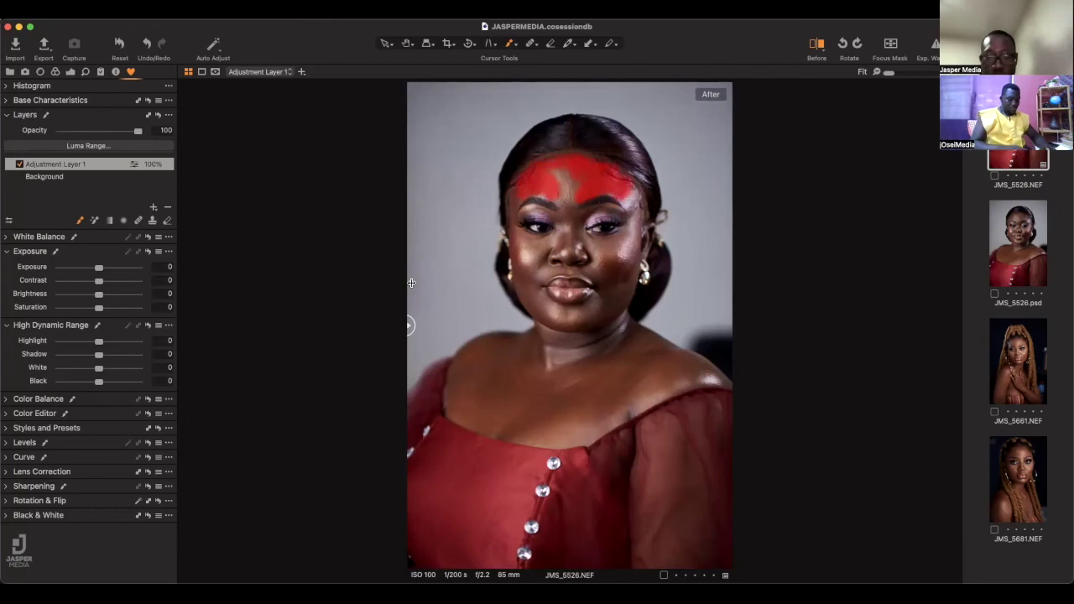
pyautogui.press('m')
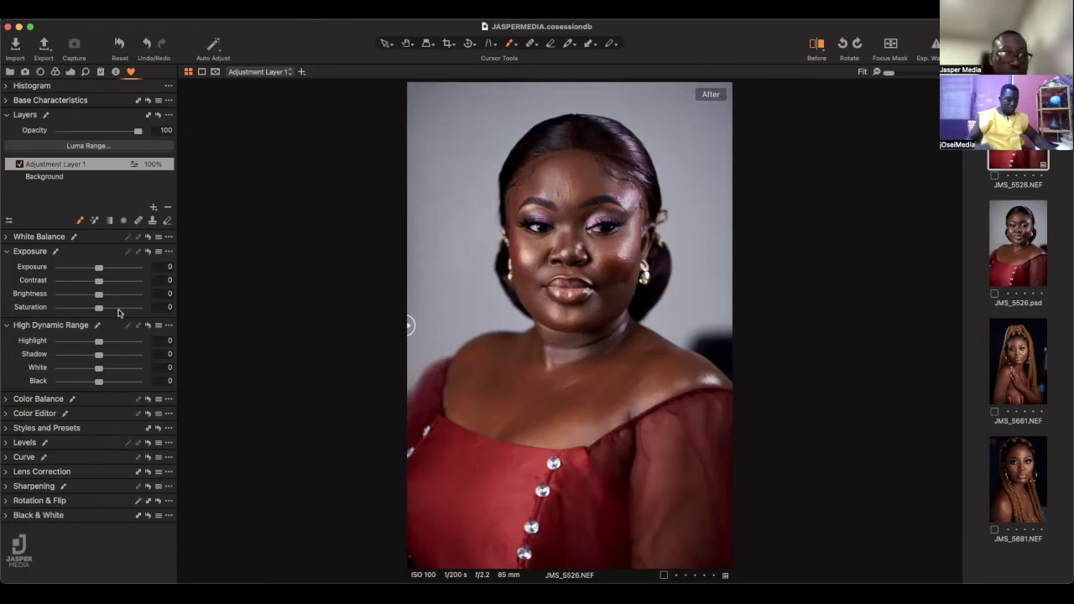
# Add a point near the middle of Adjustment Layer 1's Red curve, at about input 128 and output 133
pyautogui.click(5, 457)
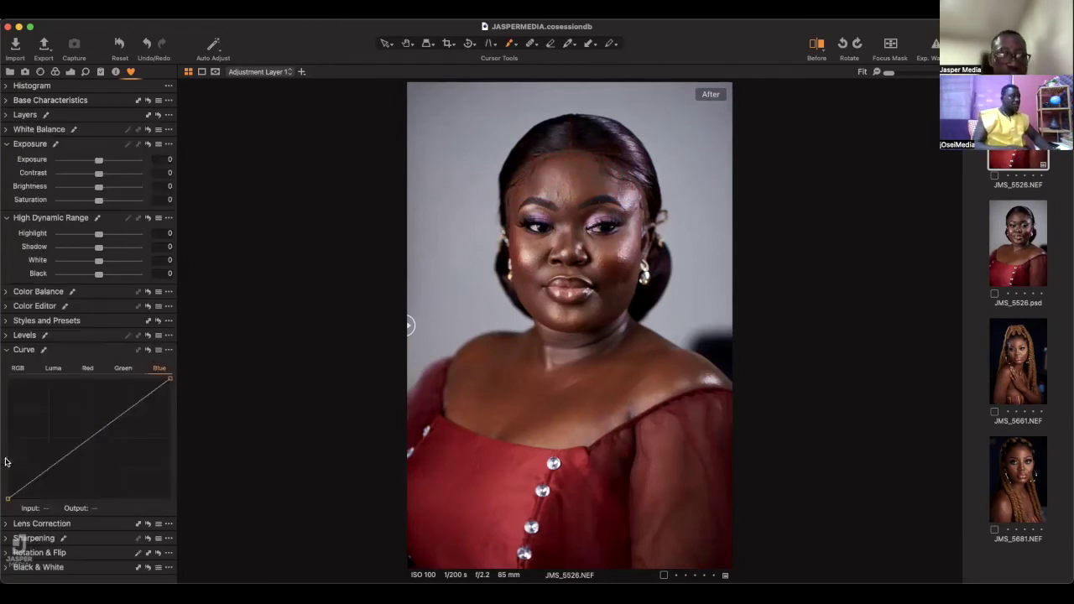
pyautogui.click(87, 370)
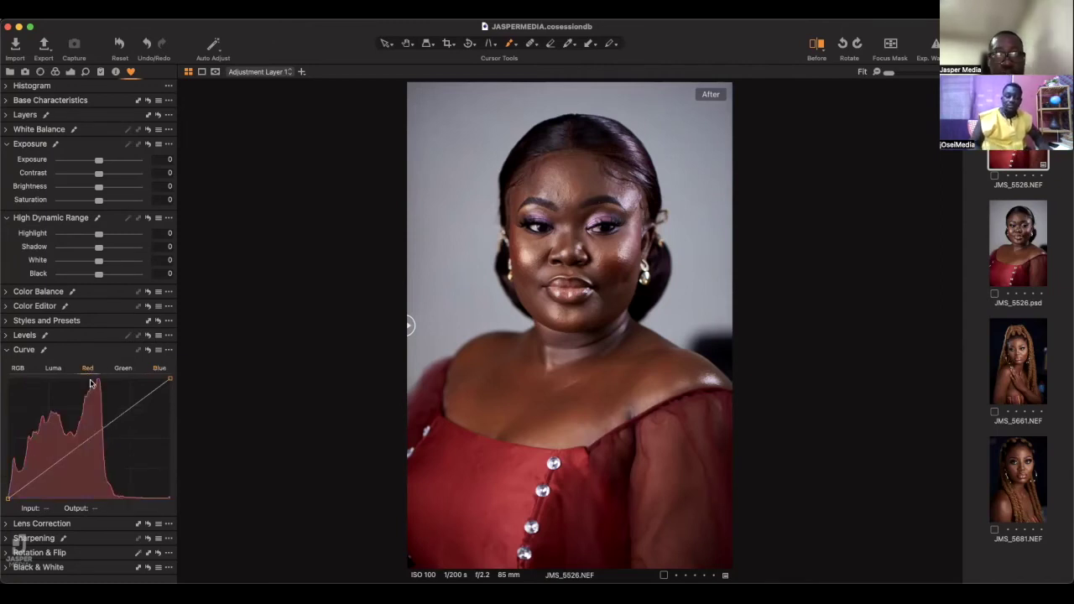
pyautogui.click(89, 435)
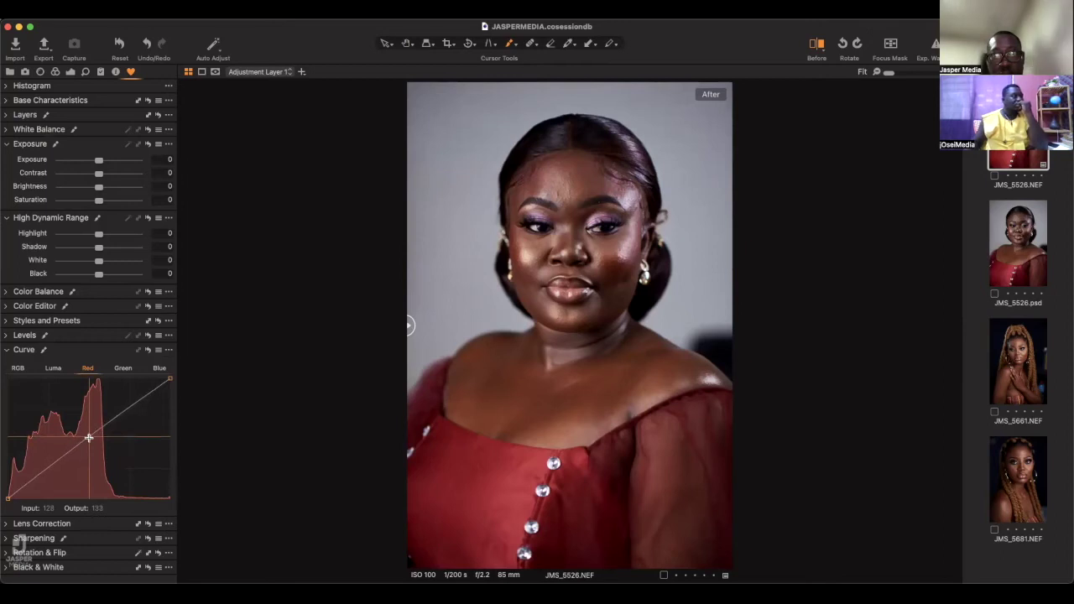
# In Color Balance, shift the midtones slightly toward red-orange and the highlights slightly toward orange
pyautogui.click(7, 308)
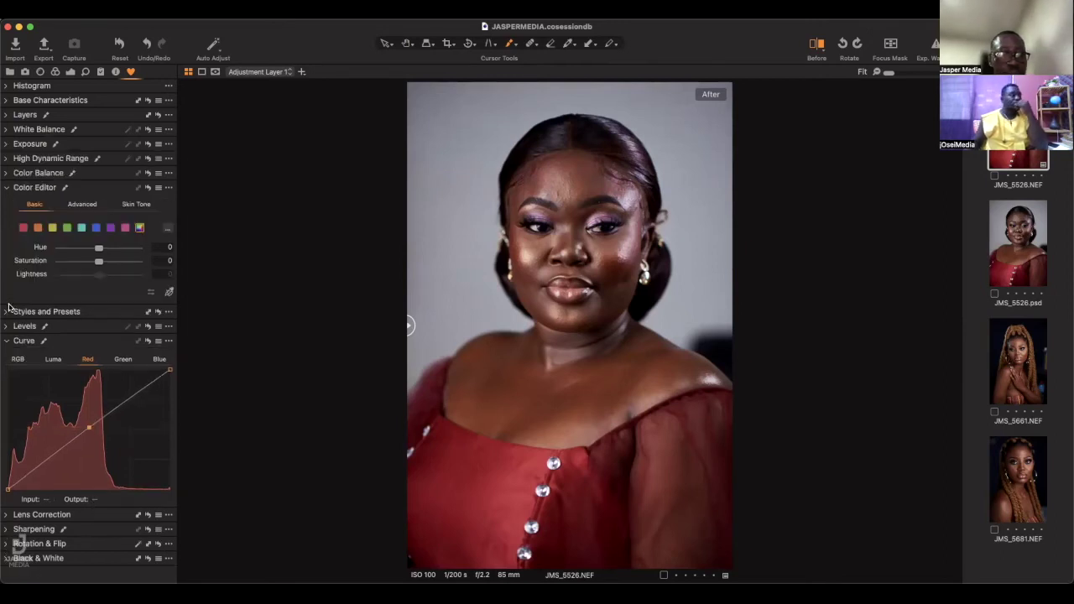
pyautogui.click(7, 190)
pyautogui.click(9, 293)
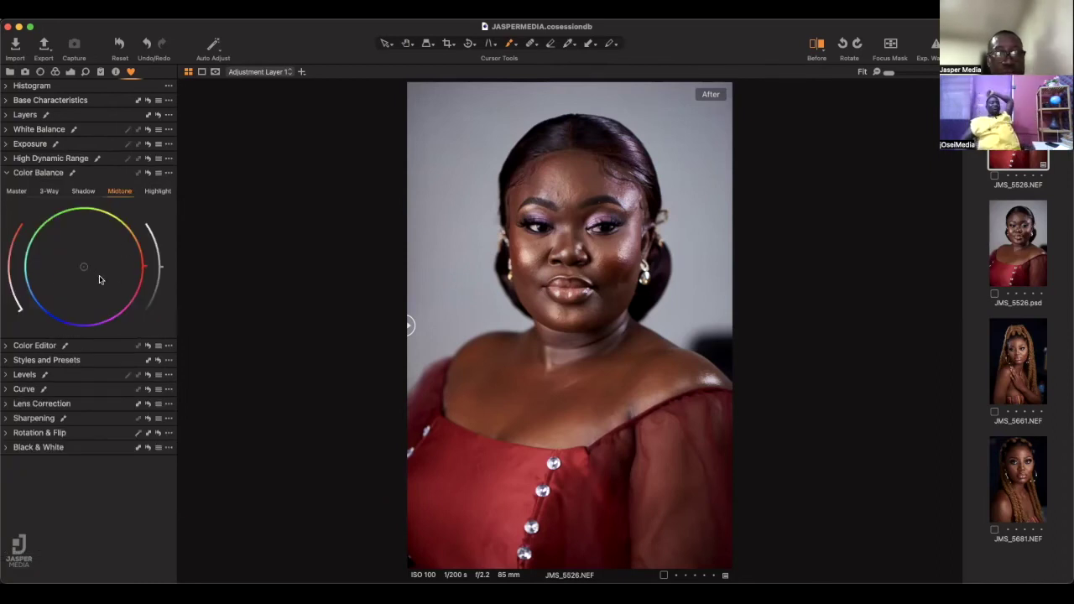
pyautogui.moveTo(84, 265); pyautogui.dragTo(91, 266)
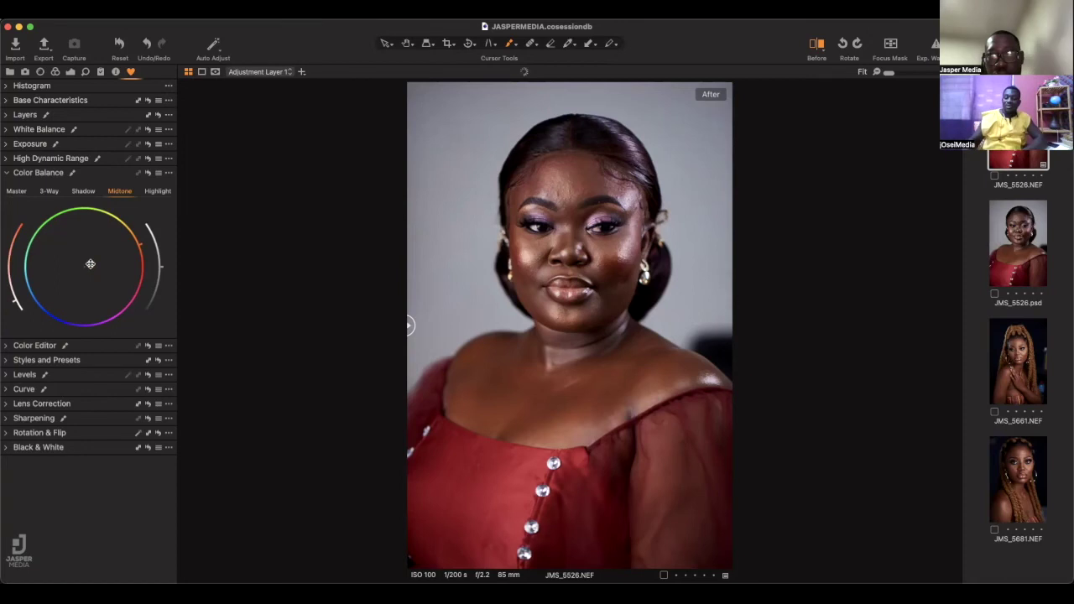
pyautogui.moveTo(91, 265); pyautogui.dragTo(89, 265)
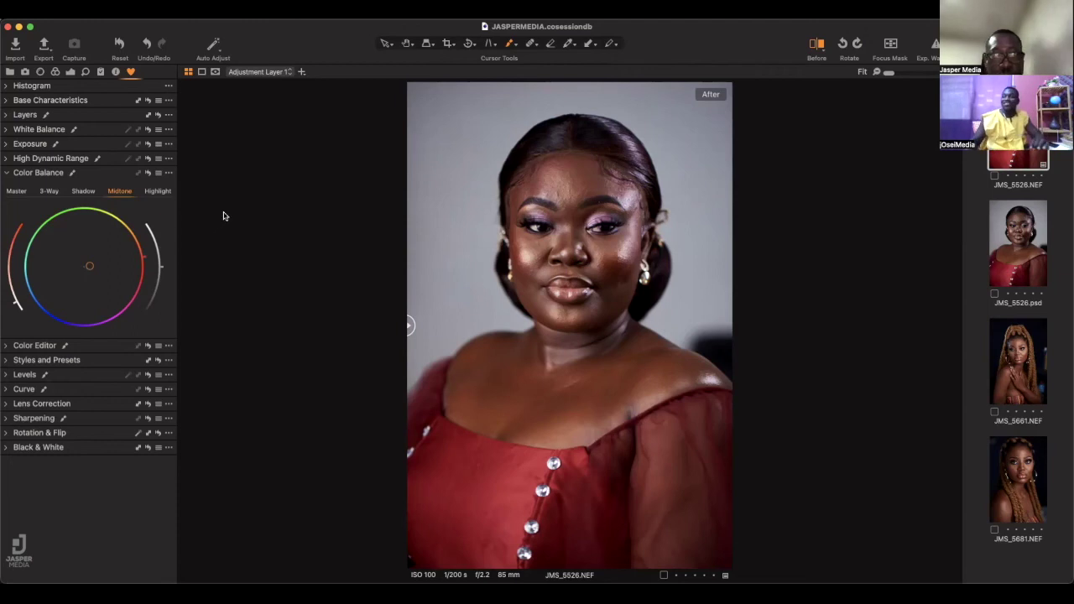
pyautogui.click(159, 191)
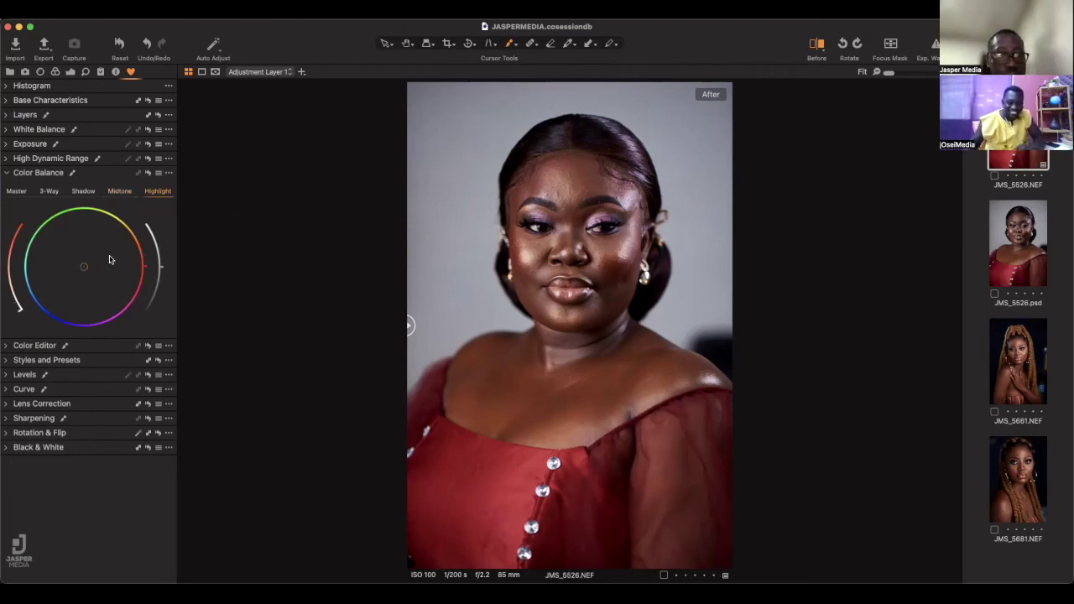
pyautogui.moveTo(87, 269); pyautogui.dragTo(88, 263)
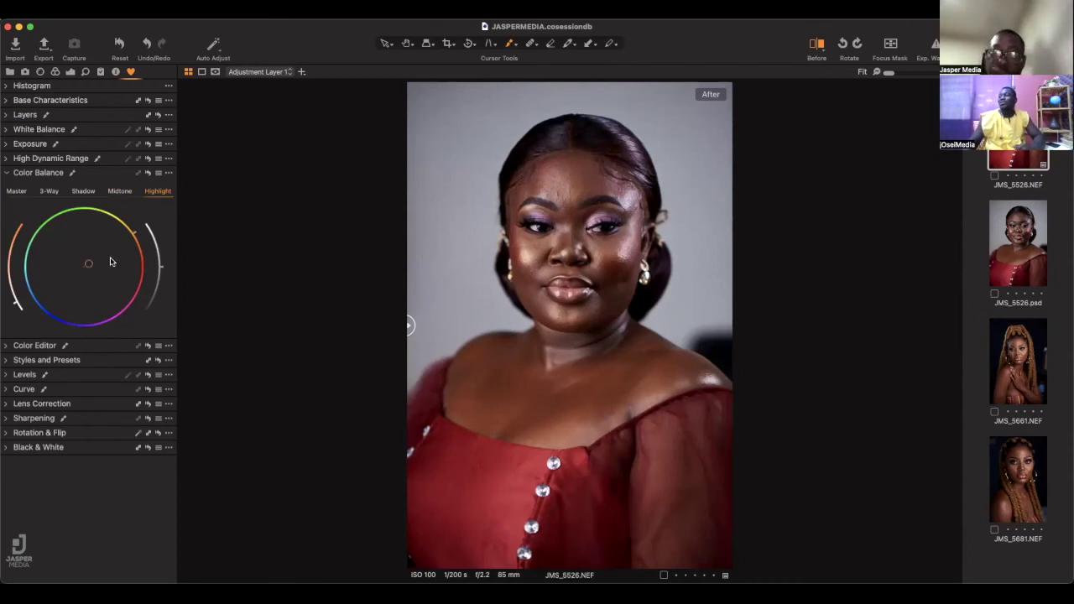
# Set the High Dynamic Range Highlight to -41 and the Saturation to -10 for the masked forehead
pyautogui.click(7, 175)
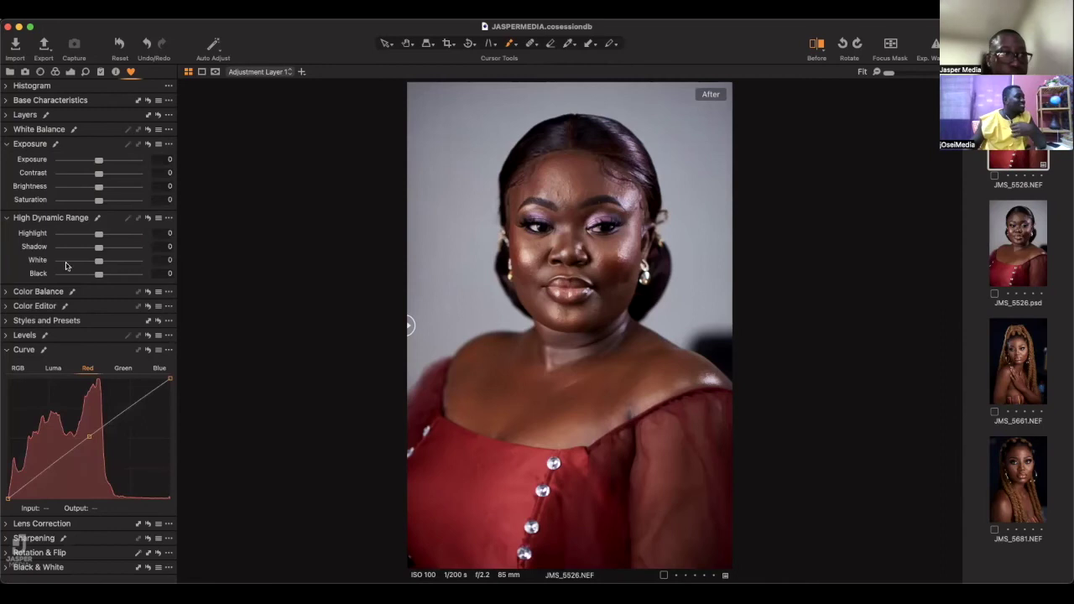
pyautogui.moveTo(99, 237); pyautogui.dragTo(82, 237)
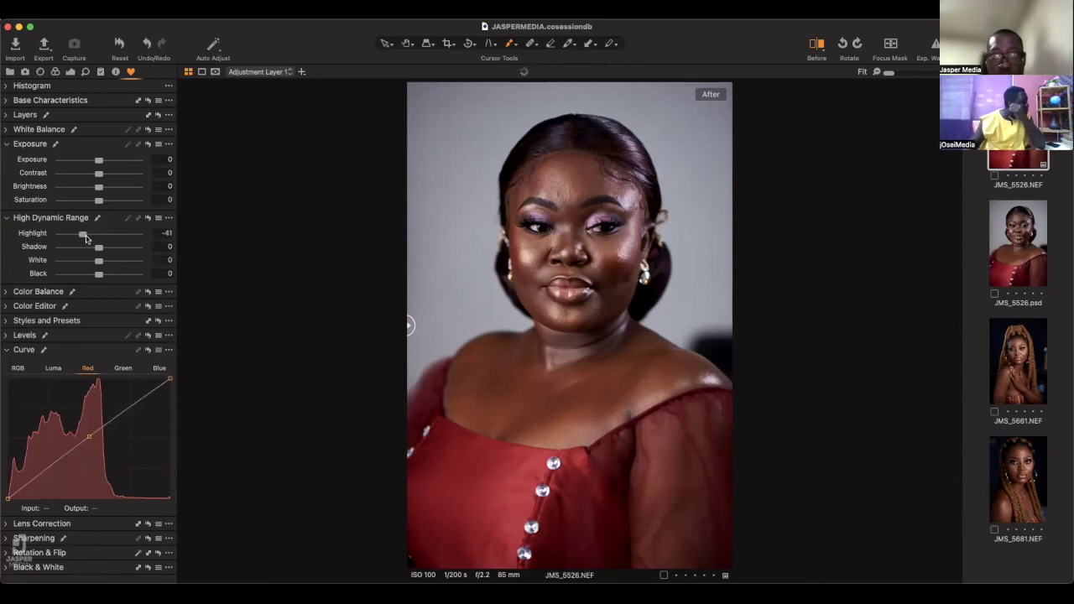
pyautogui.moveTo(99, 202); pyautogui.dragTo(95, 201)
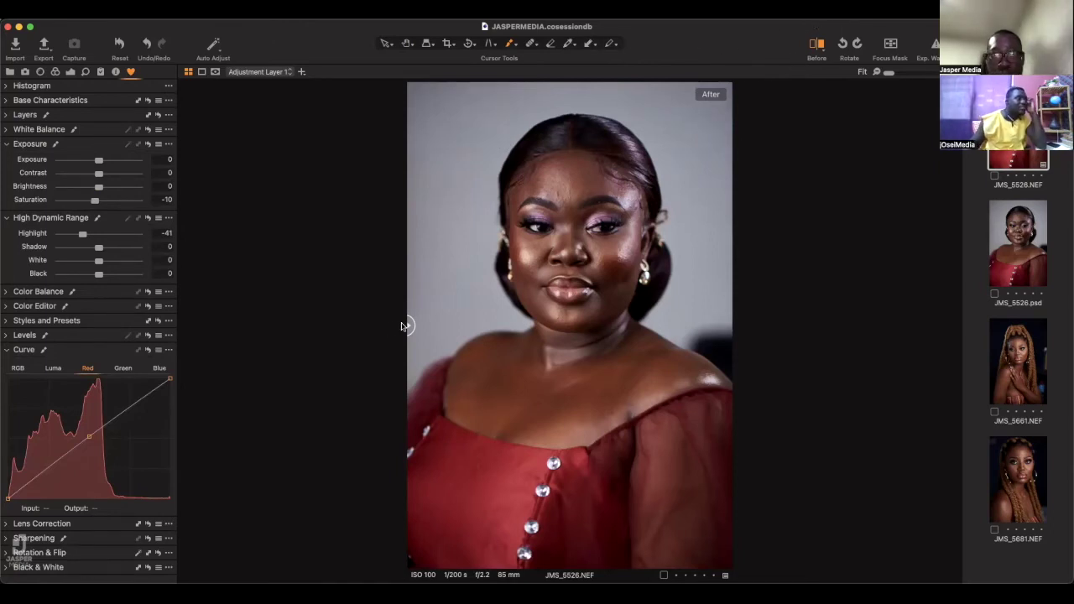
pyautogui.moveTo(409, 325); pyautogui.dragTo(378, 369)
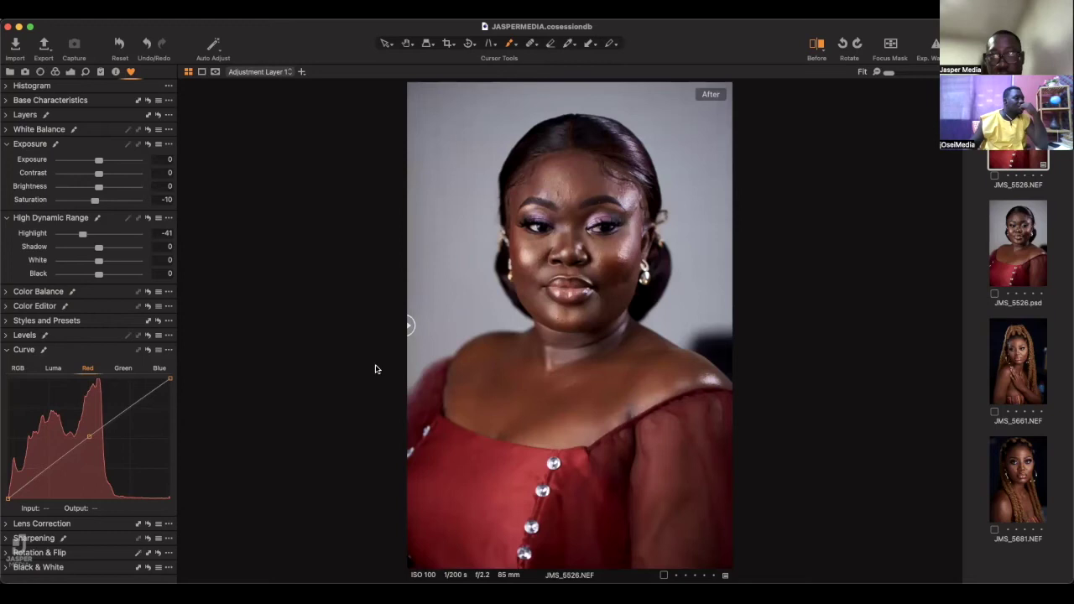
# Try to open JMS_5526.NEF in Adobe Photoshop 2021 as an uncompressed 16-bit Adobe RGB (1998) TIFF
pyautogui.rightClick(1018, 122)
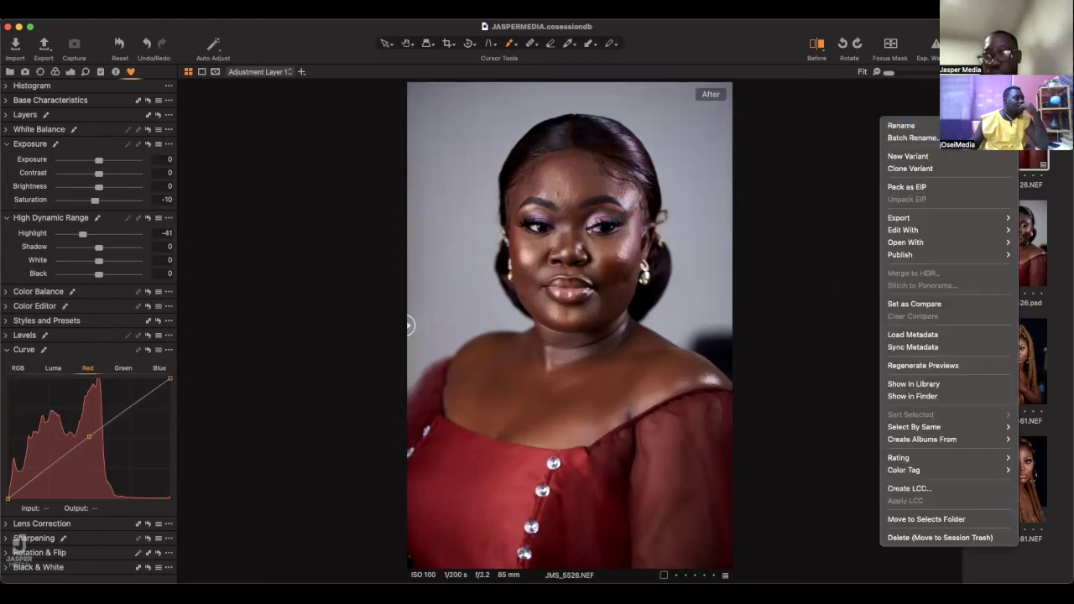
pyautogui.moveTo(933, 231)
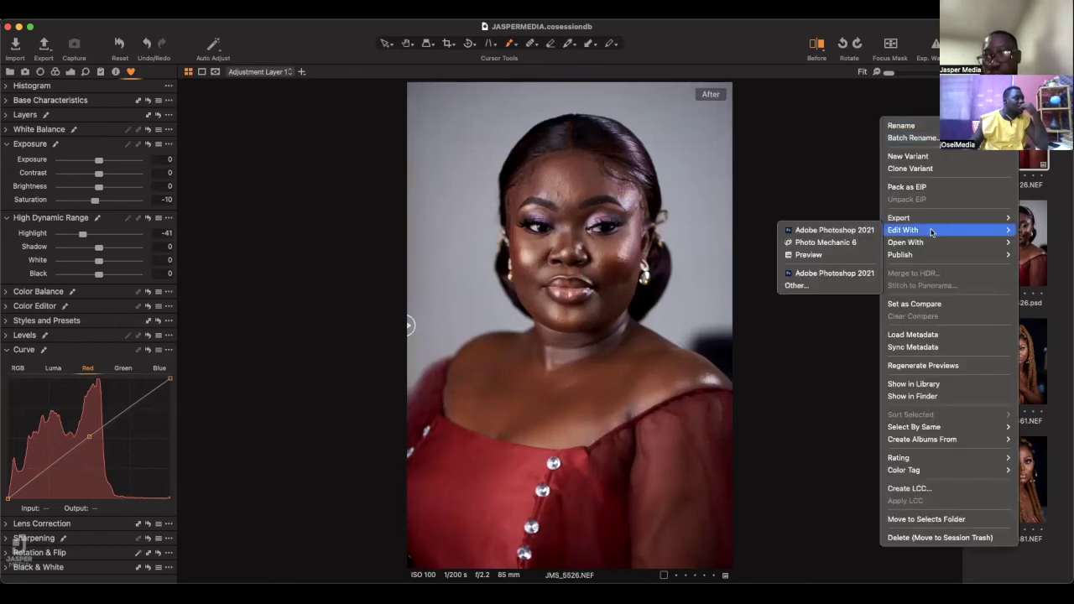
pyautogui.click(844, 234)
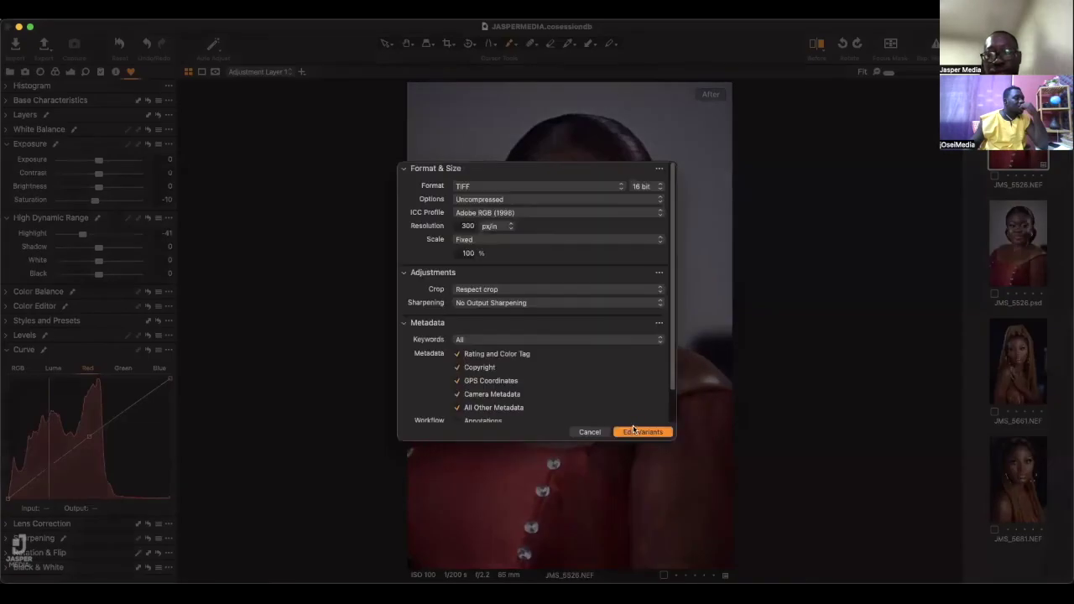
pyautogui.click(640, 433)
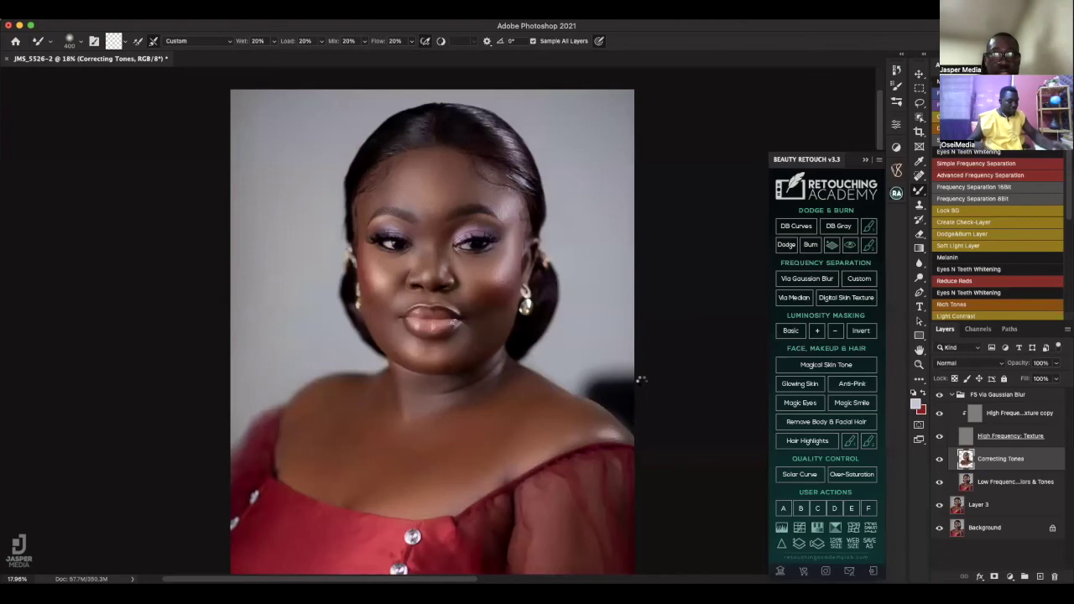
pyautogui.press('super+shift+a')
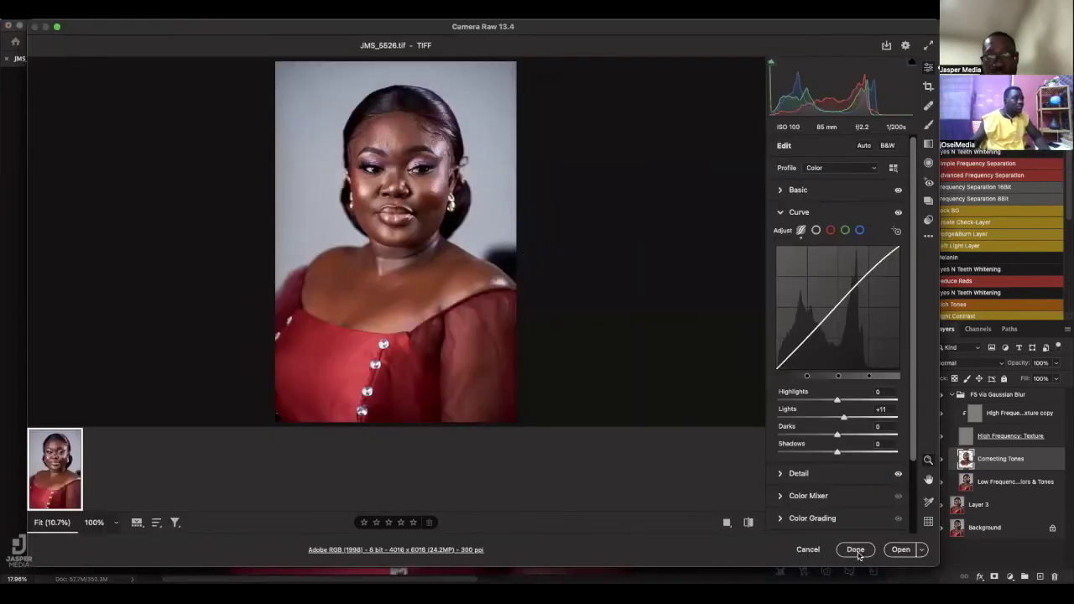
pyautogui.click(808, 549)
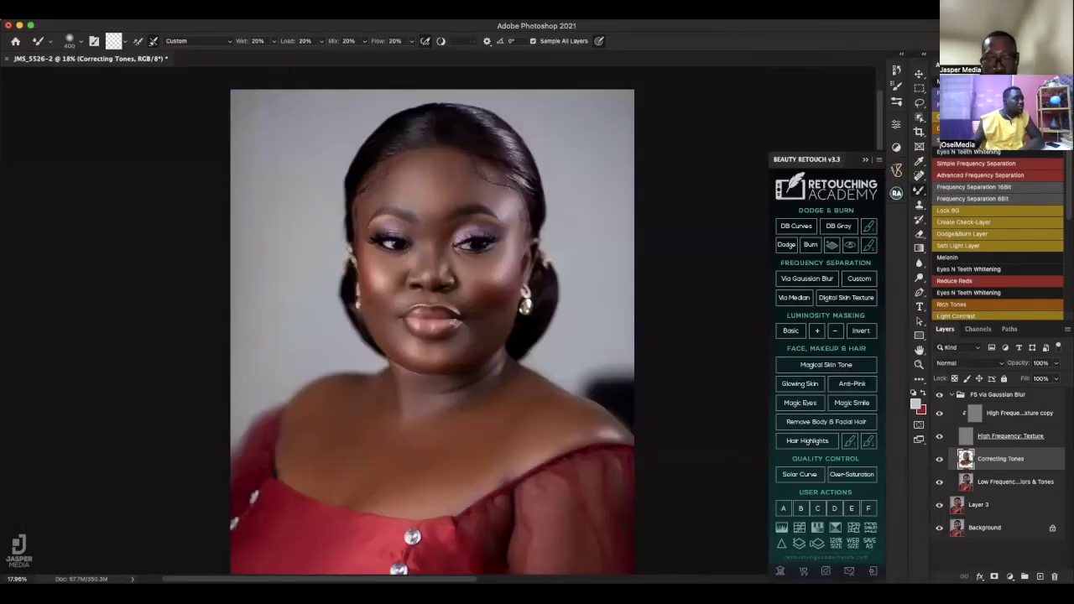
# Return to Capture One and send JMS_5526.NEF to Adobe Photoshop 2021 again as an uncompressed 16-bit TIFF at 300 px/in
pyautogui.press('super+Tab')
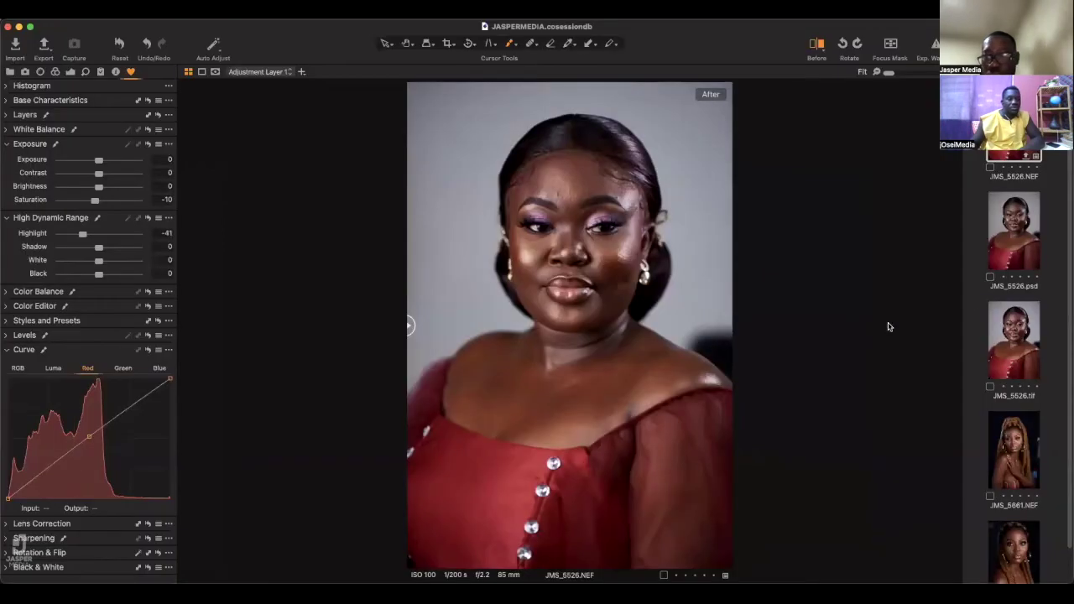
pyautogui.click(1010, 248)
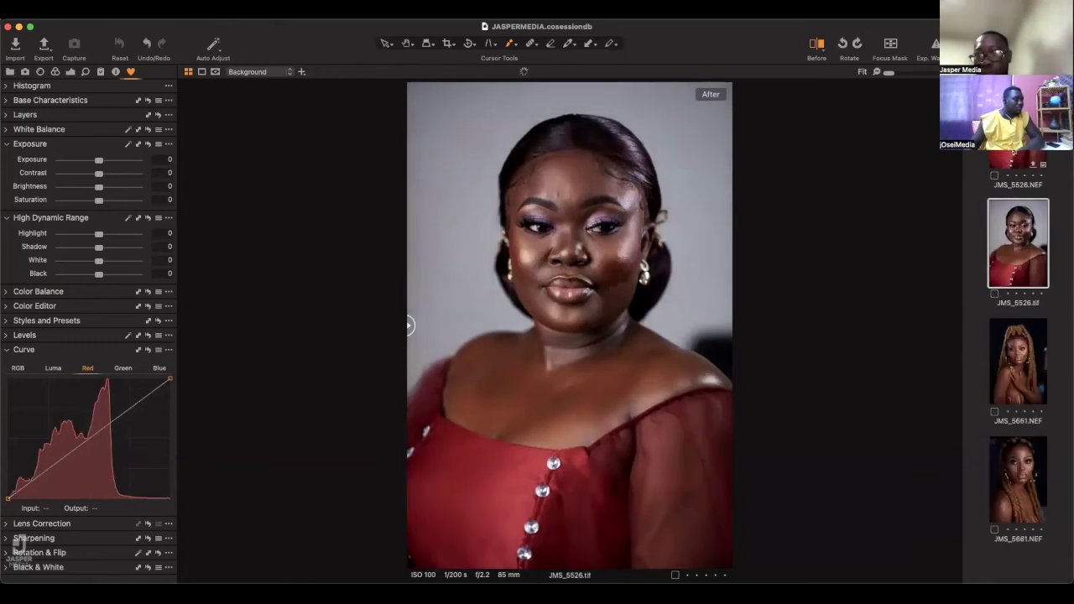
pyautogui.click(1018, 159)
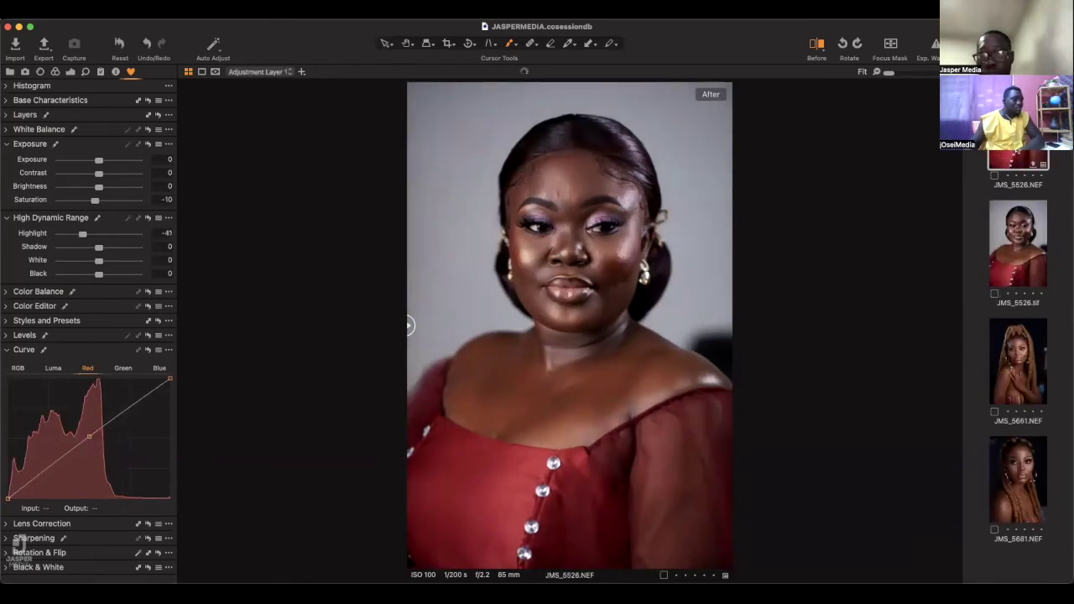
pyautogui.rightClick(1015, 146)
pyautogui.moveTo(923, 256)
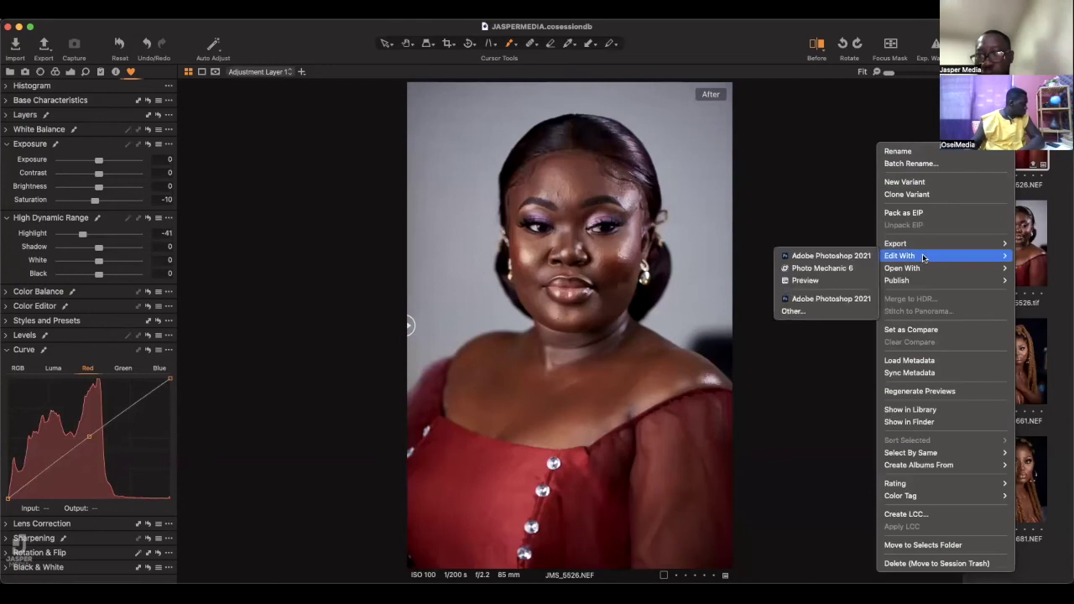
pyautogui.click(844, 259)
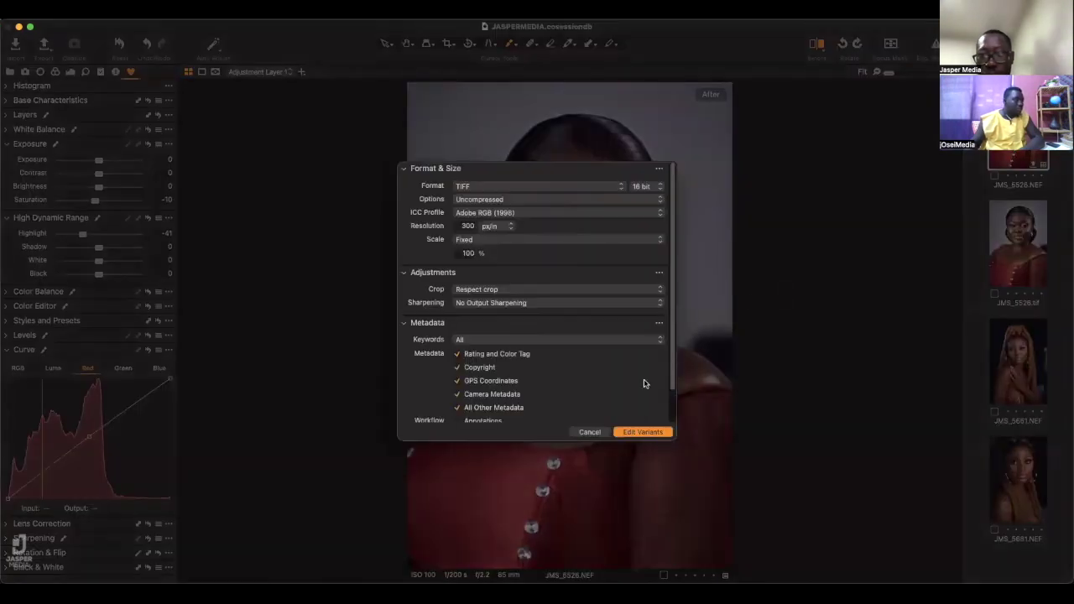
pyautogui.click(642, 432)
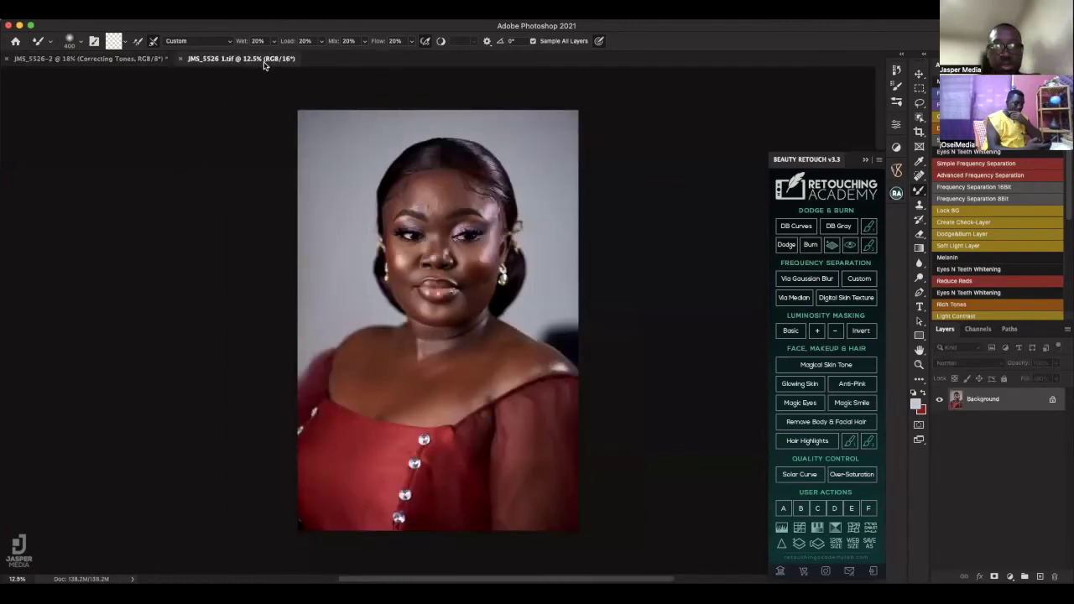
# Float JMS_5526 1.tif beside the retouched portrait to compare them, dock it again, and return to the JMS_5526-2 document
pyautogui.moveTo(260, 62); pyautogui.dragTo(154, 97)
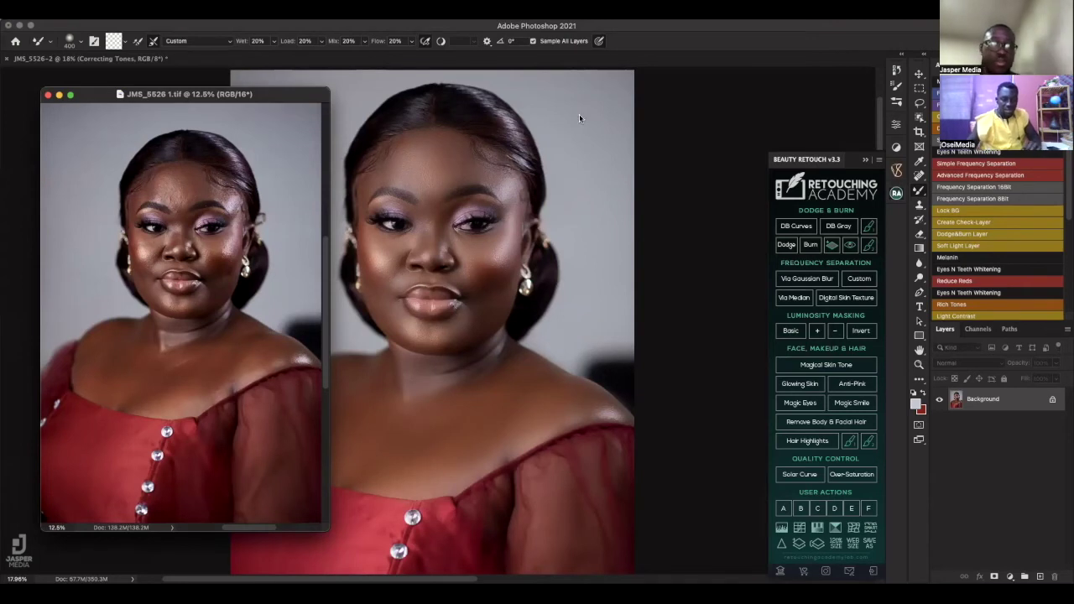
pyautogui.moveTo(267, 99); pyautogui.dragTo(224, 70)
pyautogui.click(141, 60)
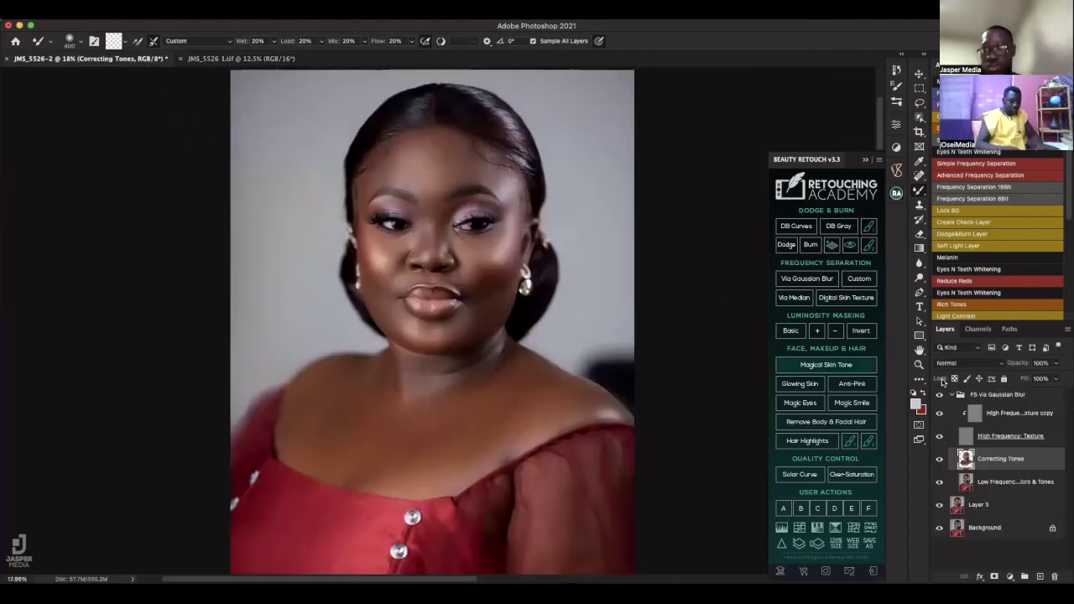
# Collapse the FS via Gaussian Blur group and create the Dodge & Burn curve layers with their visual aids using DB Curves
pyautogui.click(953, 394)
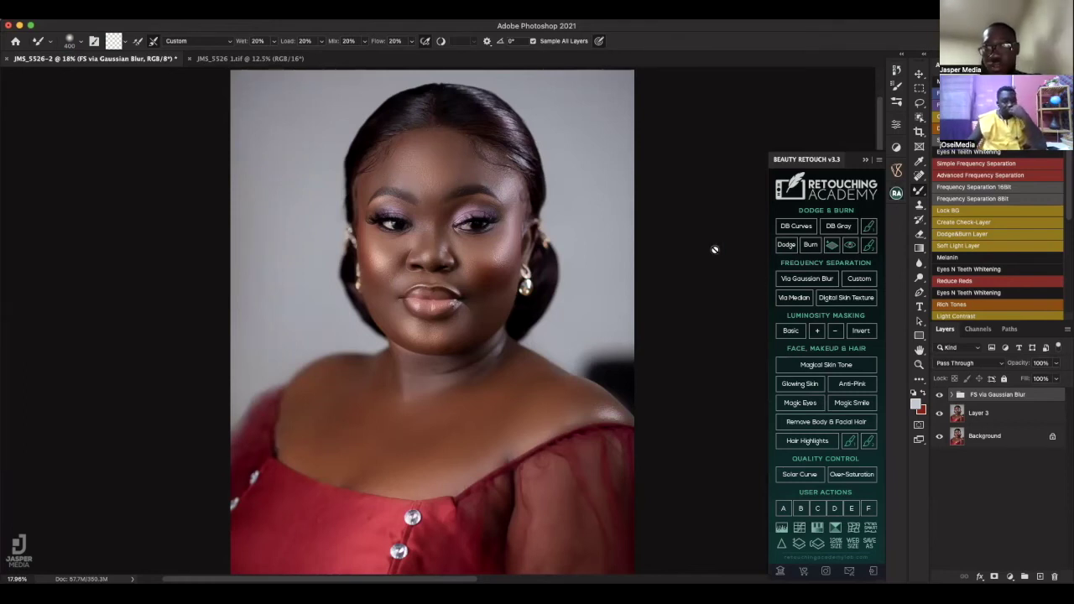
pyautogui.click(797, 226)
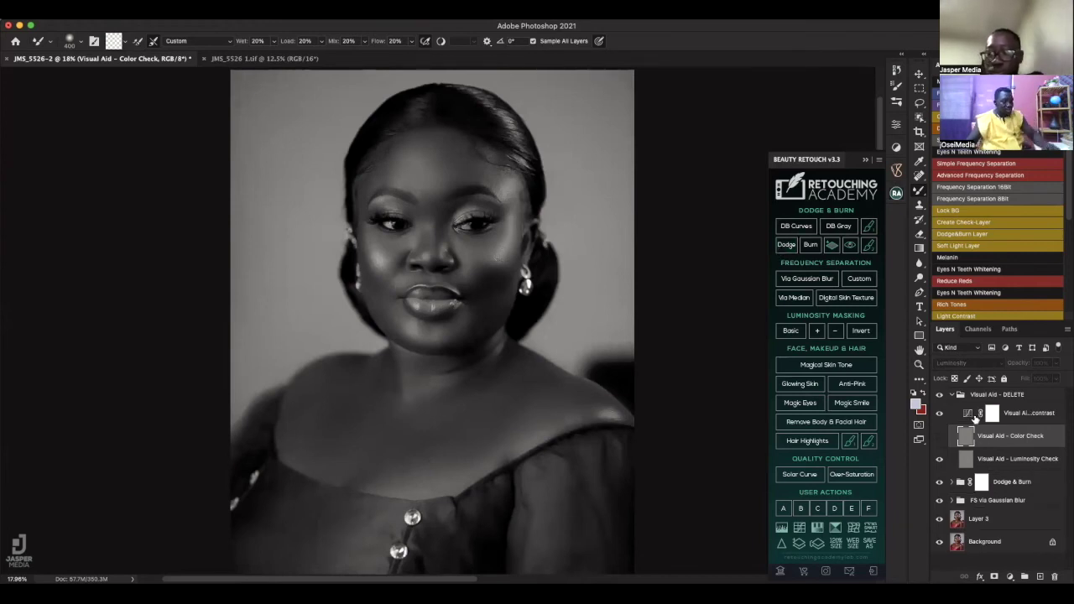
# Compare the Color Check and Luminosity Check visual aids with the contrast curve hidden, and restore the luminosity check and contrast curve
pyautogui.click(943, 420)
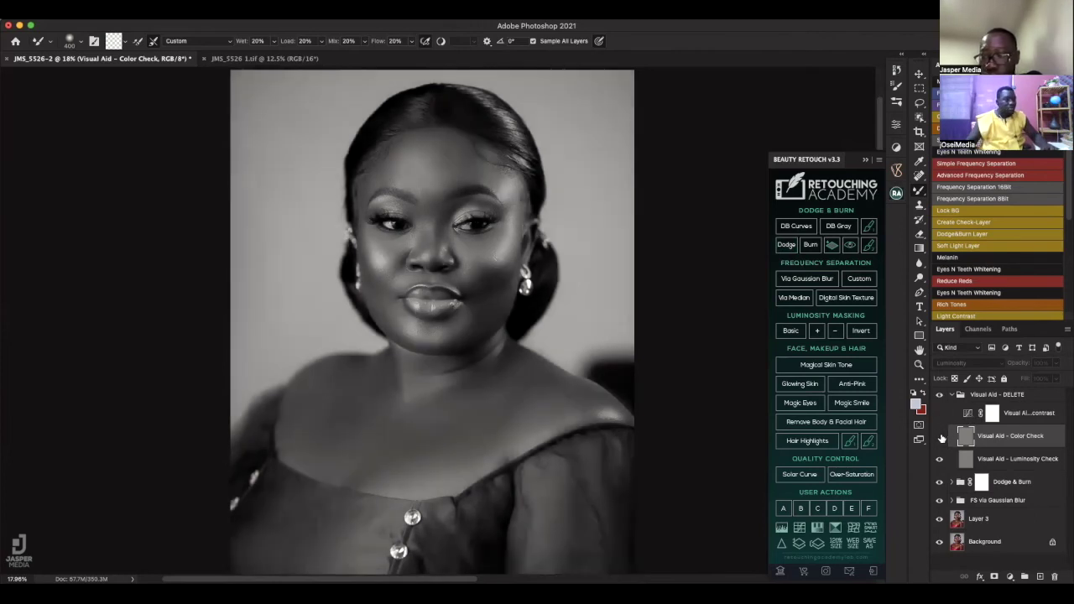
pyautogui.click(939, 436)
pyautogui.click(940, 459)
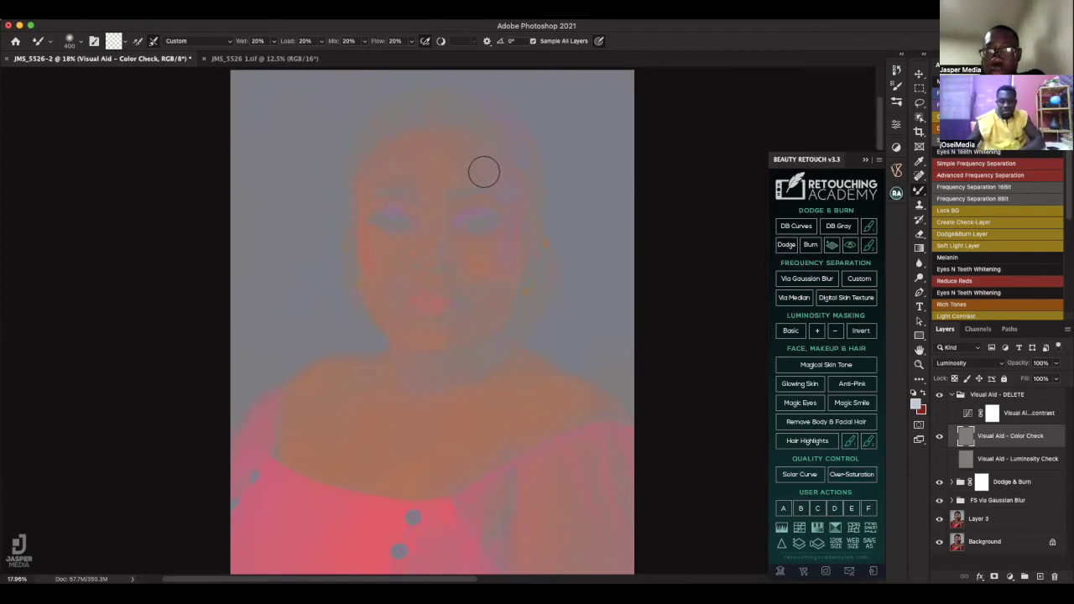
pyautogui.click(940, 437)
pyautogui.click(940, 459)
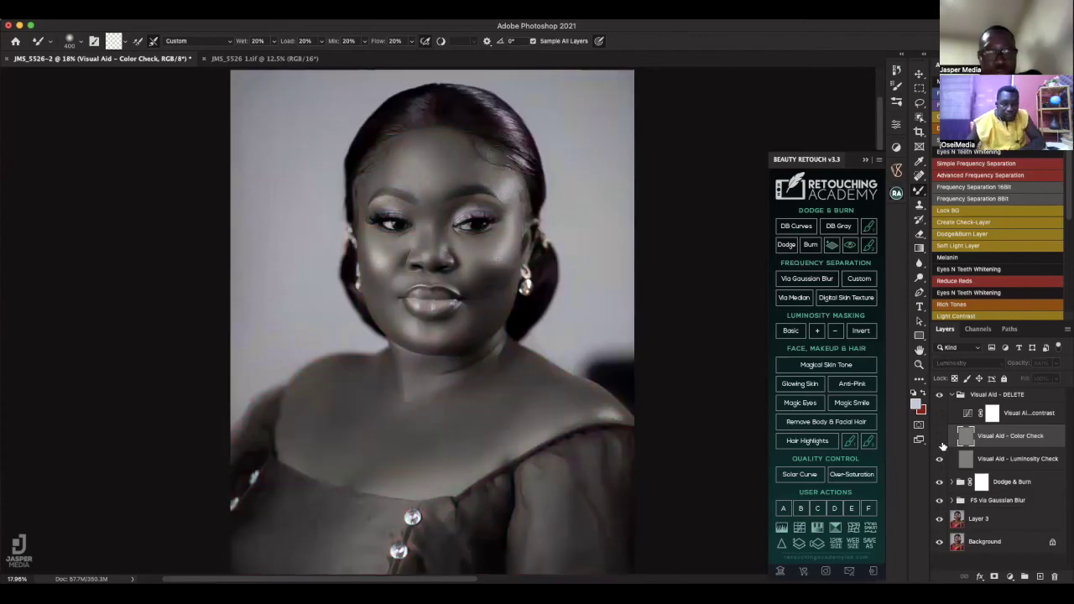
pyautogui.click(940, 414)
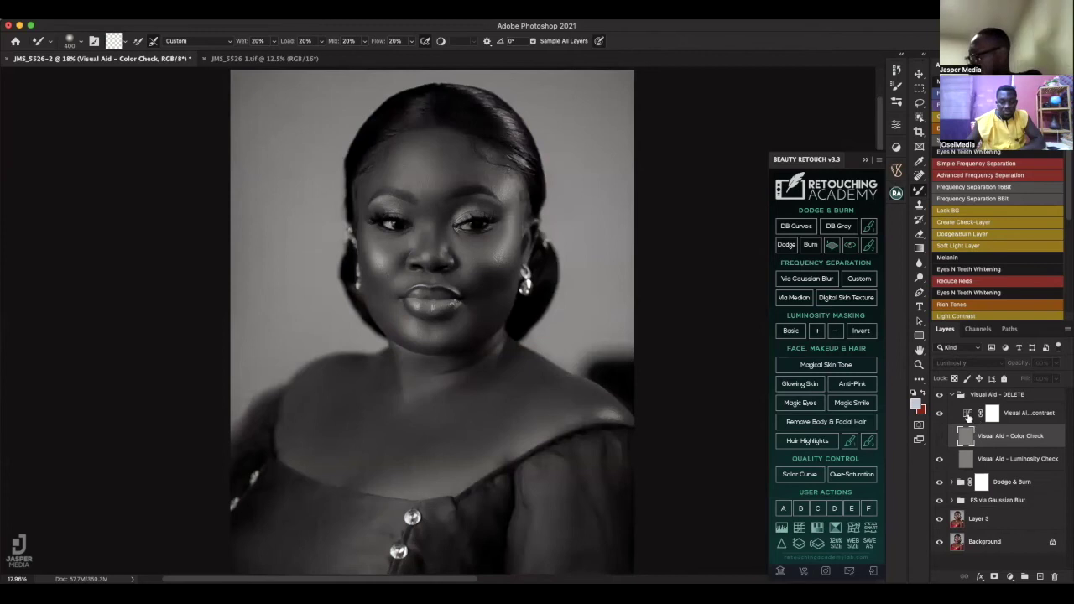
# Add contrast to the visual aid Curves layer by raising its upper point into an S-shaped curve
pyautogui.doubleClick(968, 414)
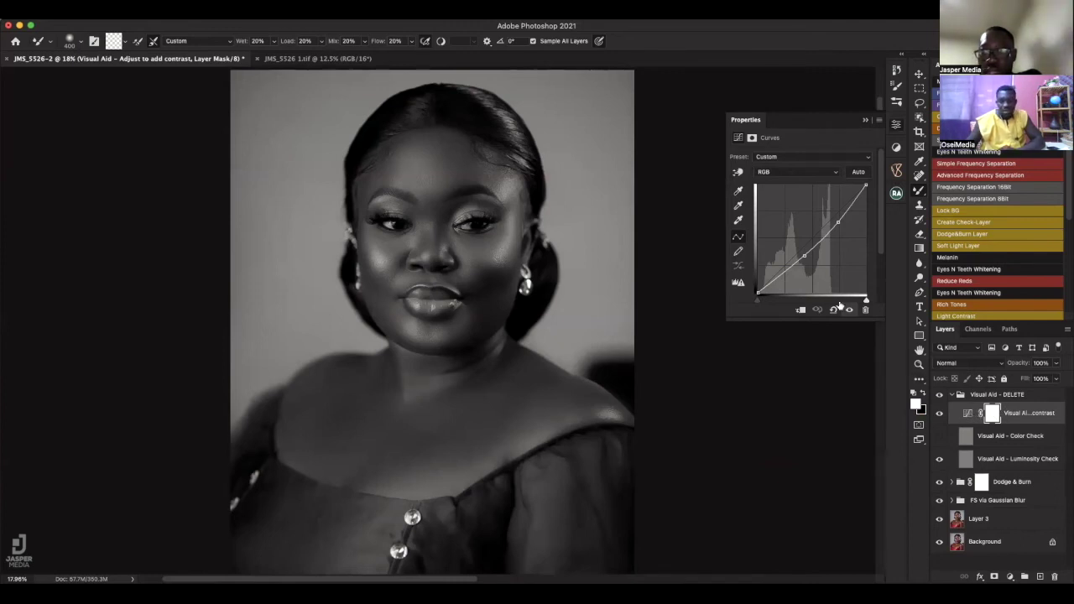
pyautogui.click(837, 222)
pyautogui.moveTo(837, 220); pyautogui.dragTo(832, 218)
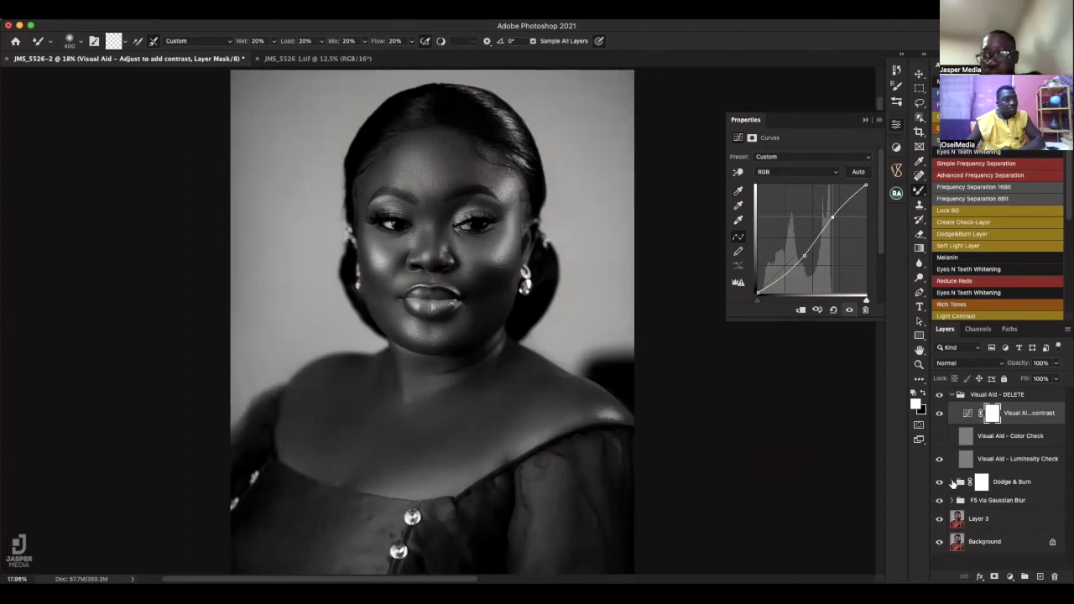
# Expand the Dodge & Burn group and work on the Dodge Curve mask over the forehead with a white 175 px Brush at 2% flow
pyautogui.click(952, 481)
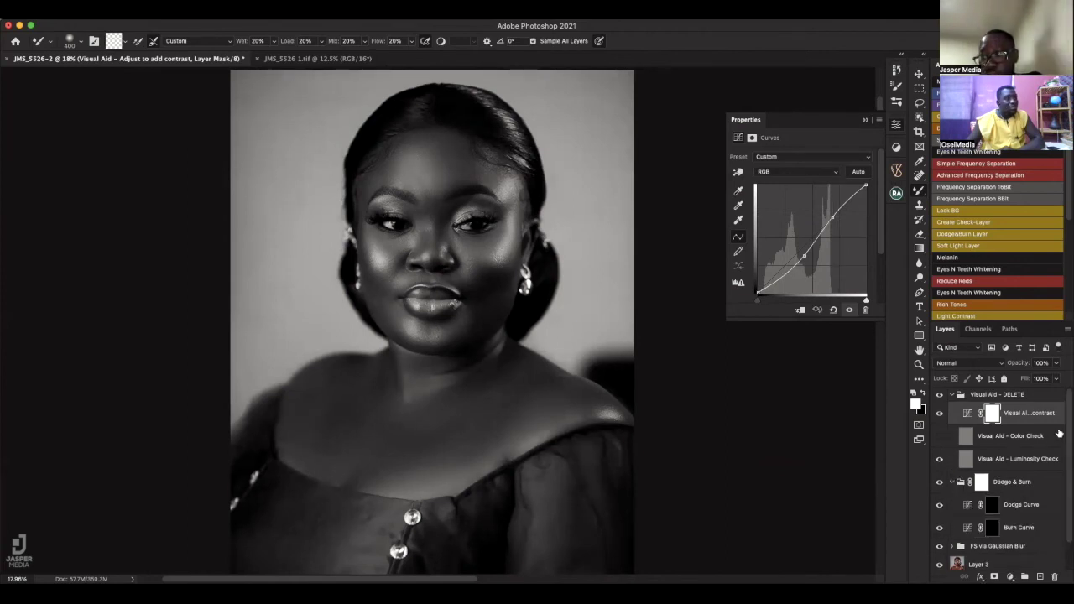
pyautogui.scroll(-2, 1067, 436)
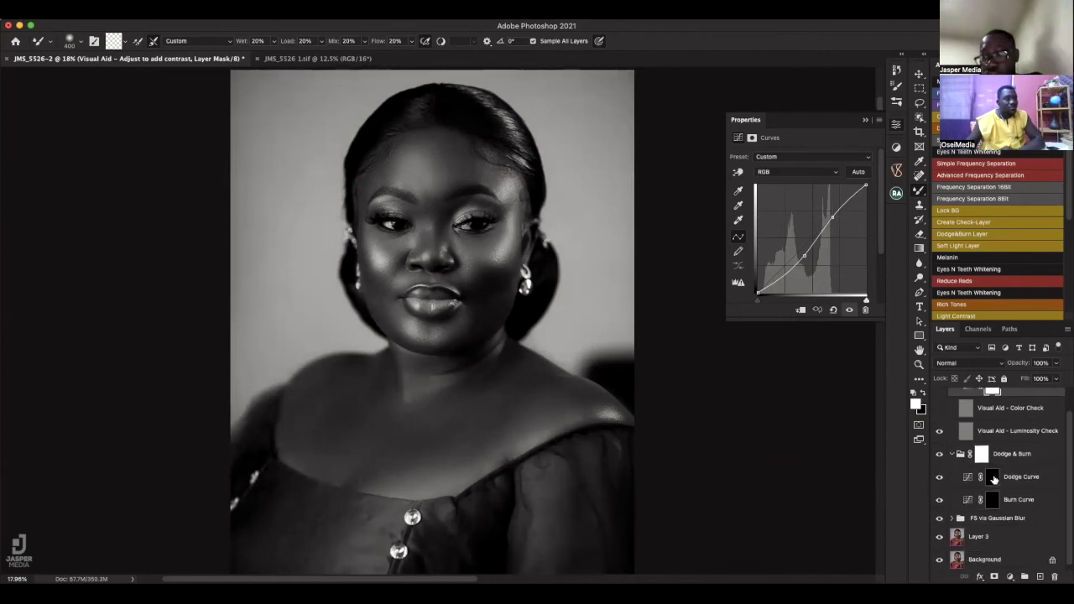
pyautogui.click(992, 477)
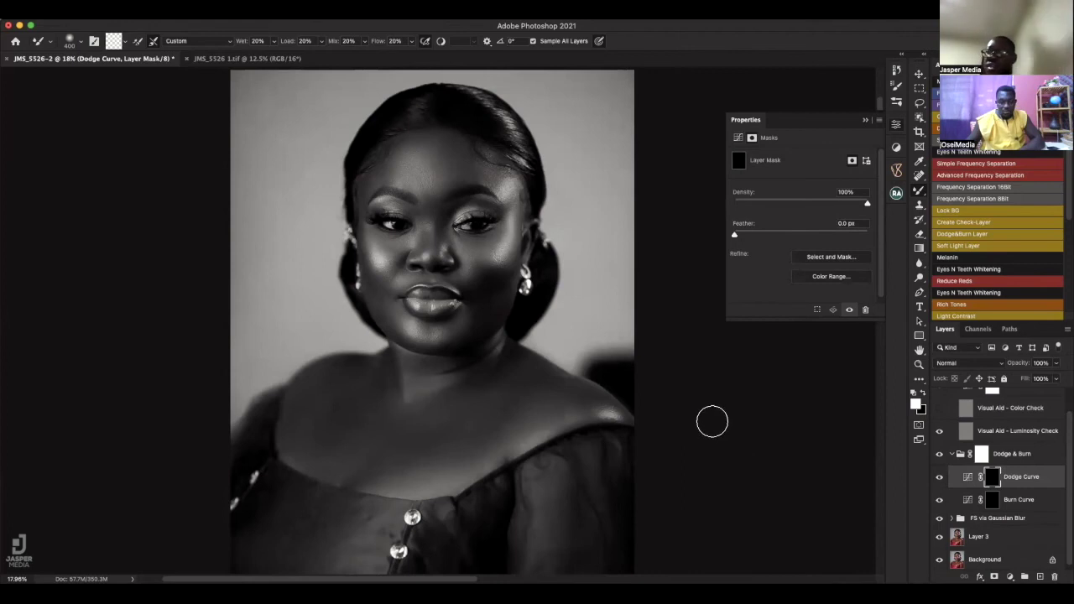
pyautogui.hotkey('shift', 'b')
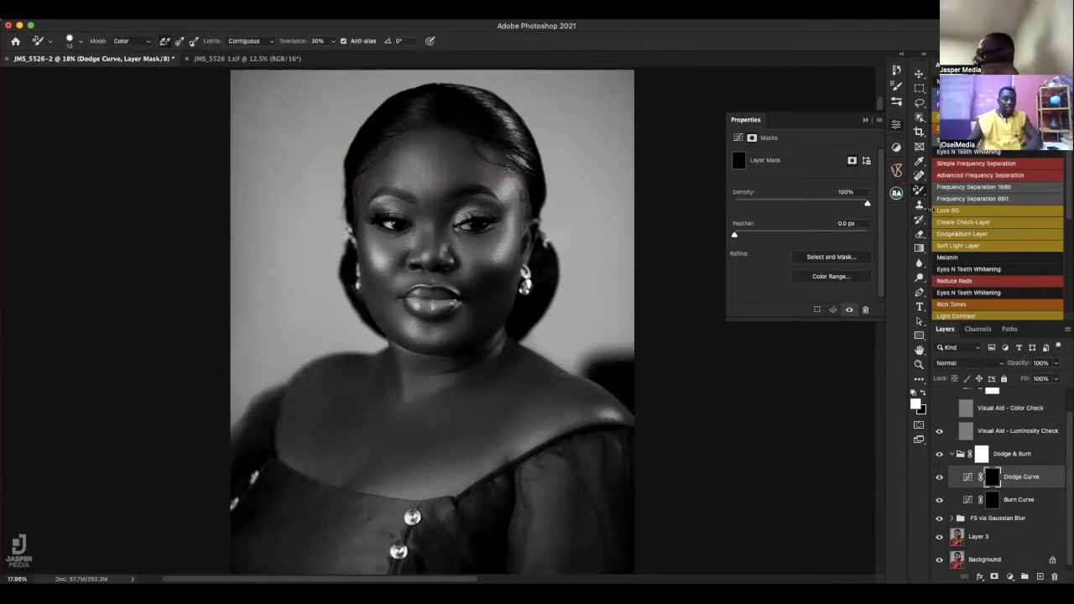
pyautogui.click(920, 191)
pyautogui.click(950, 190)
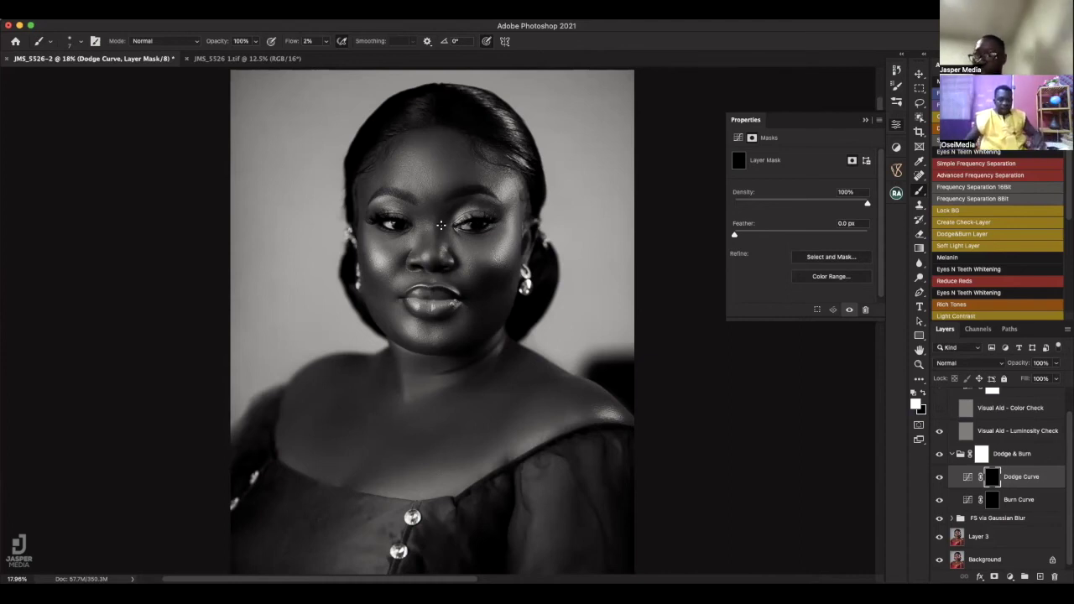
pyautogui.press(']')
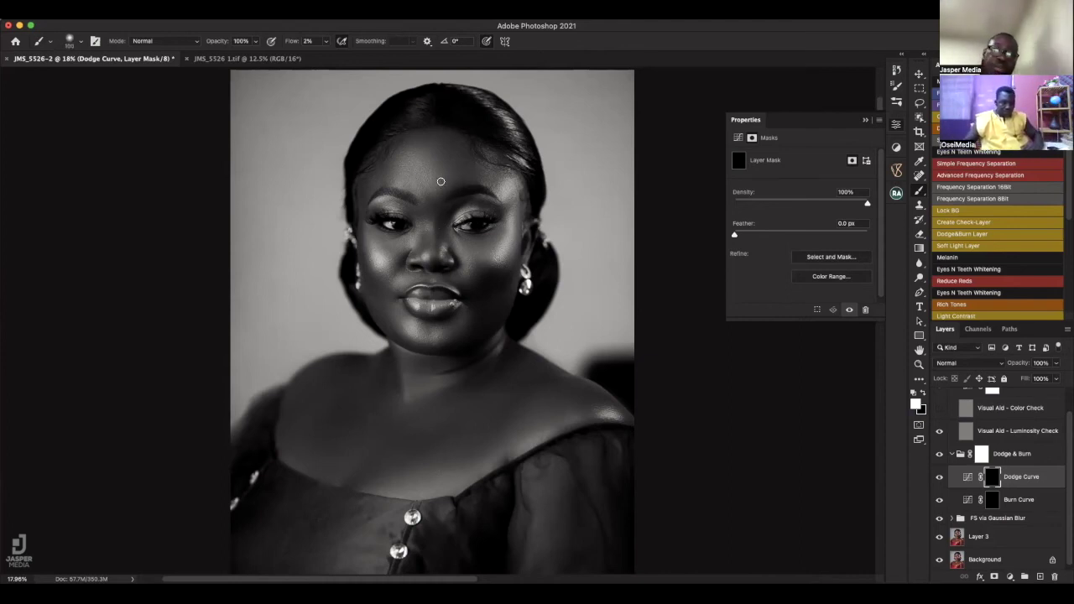
pyautogui.press(']')
pyautogui.press(']')
pyautogui.press(']')
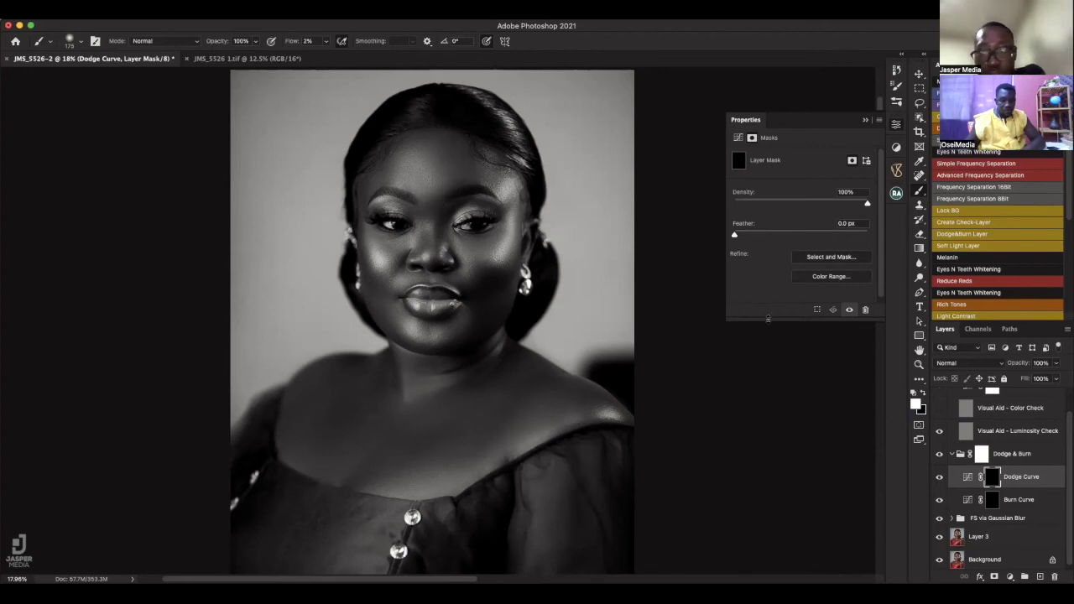
# Compare the forehead with the Dodge Curve layer off and on, leaving the layer visible
pyautogui.click(939, 477)
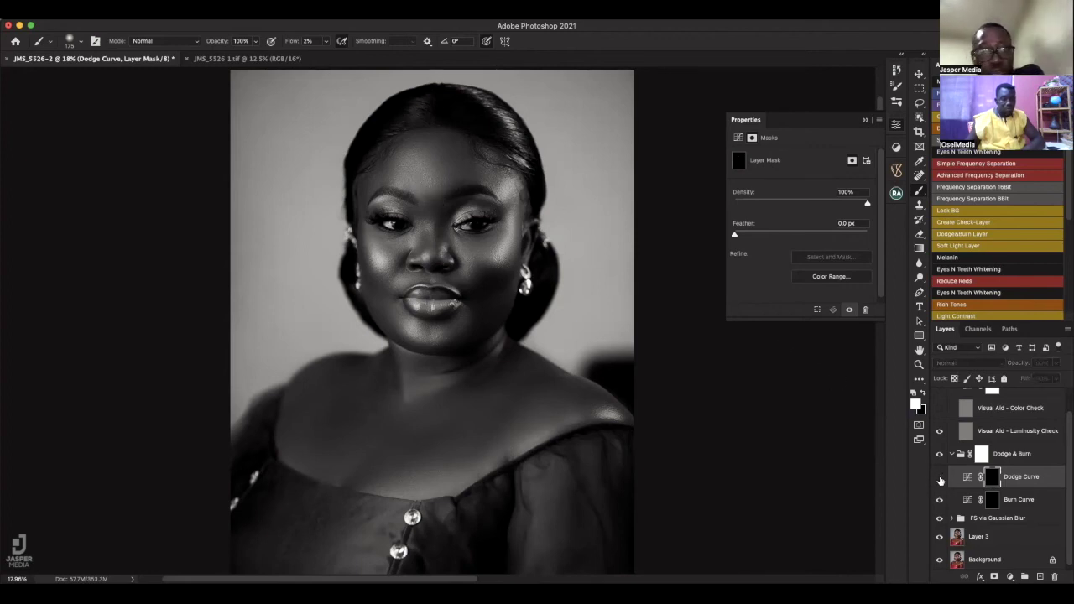
pyautogui.click(939, 478)
pyautogui.click(940, 477)
pyautogui.click(939, 478)
pyautogui.click(940, 477)
pyautogui.click(940, 477)
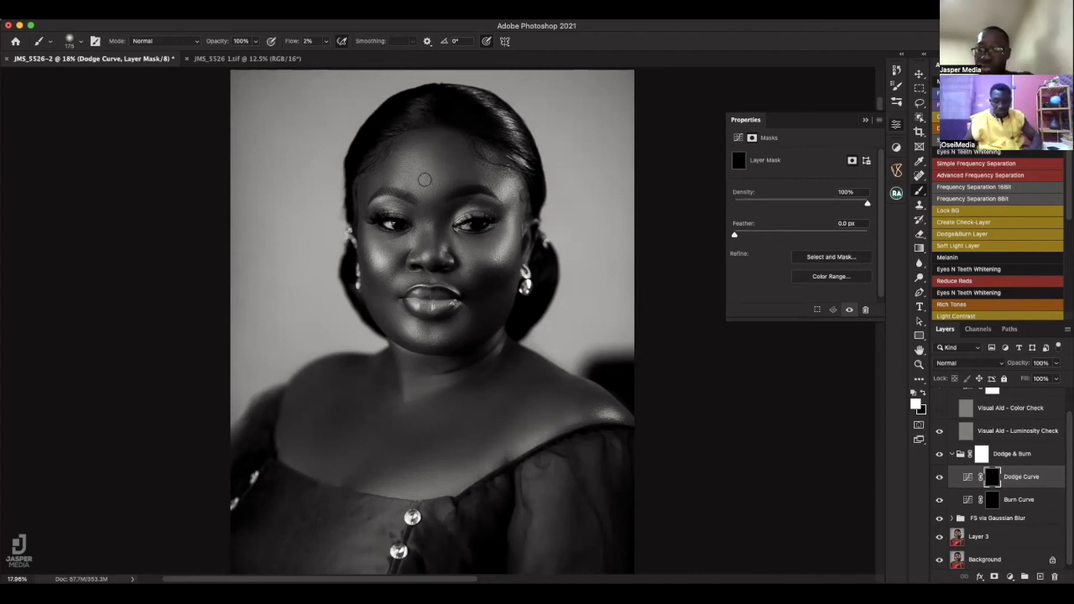
# Brighten broader areas of the forehead on the Dodge Curve mask with a larger brush of about 300 px
pyautogui.press(']')
pyautogui.press(']')
pyautogui.press(']')
pyautogui.press(']')
pyautogui.press(']')
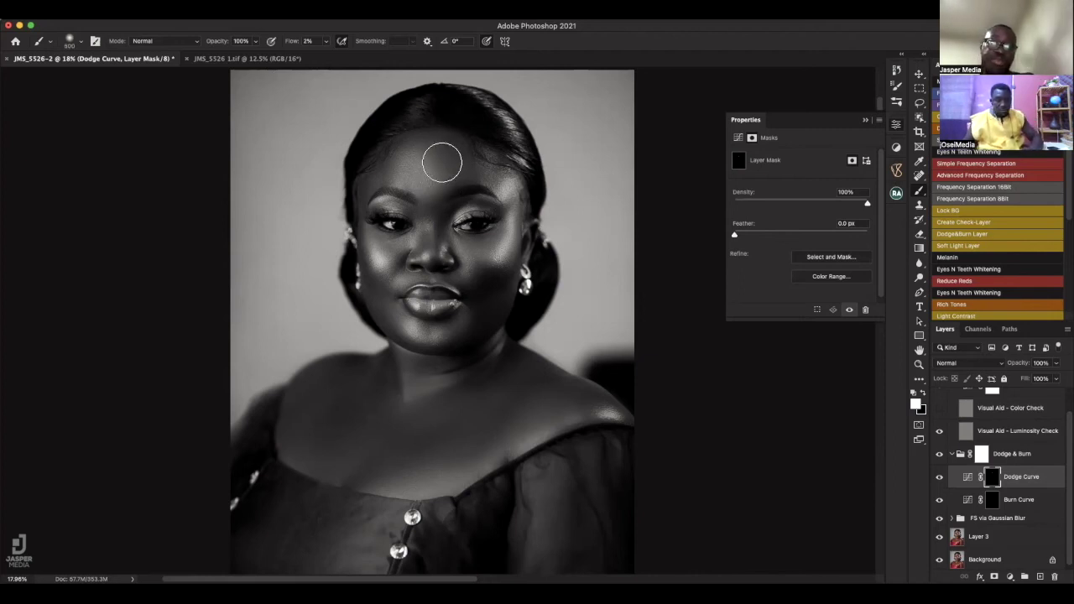
pyautogui.press('[')
pyautogui.press('[')
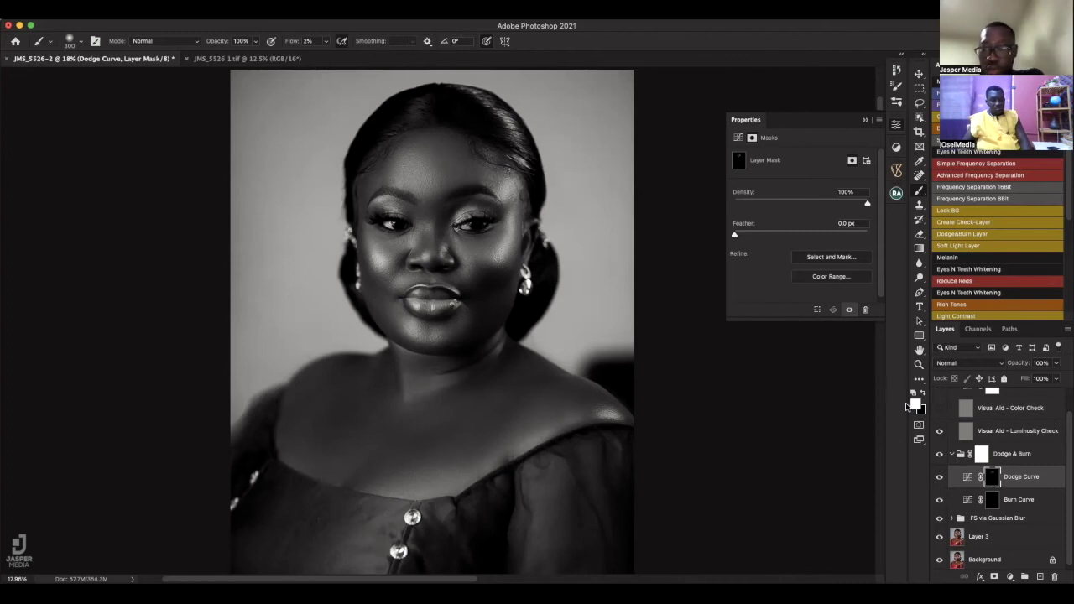
# Check the broader forehead dodging by switching the Dodge Curve layer off and on again
pyautogui.click(939, 477)
pyautogui.click(939, 477)
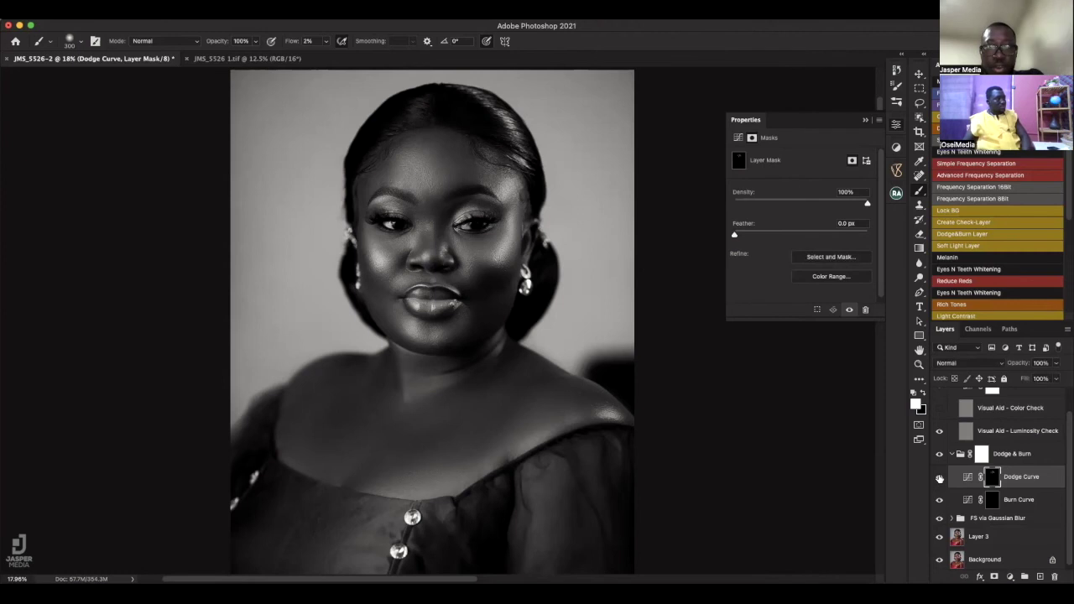
pyautogui.click(939, 477)
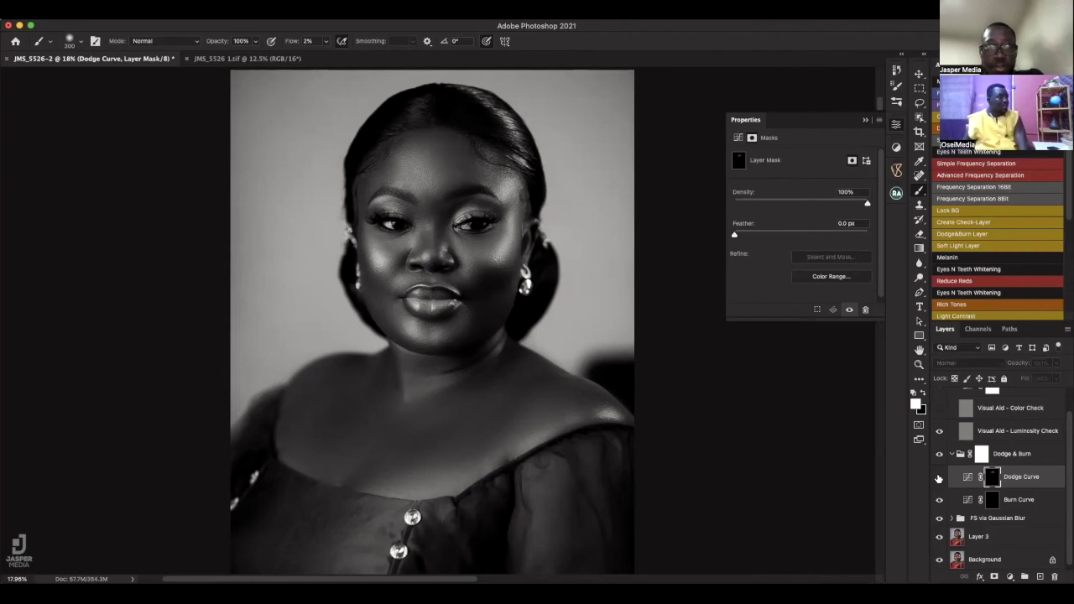
pyautogui.click(938, 478)
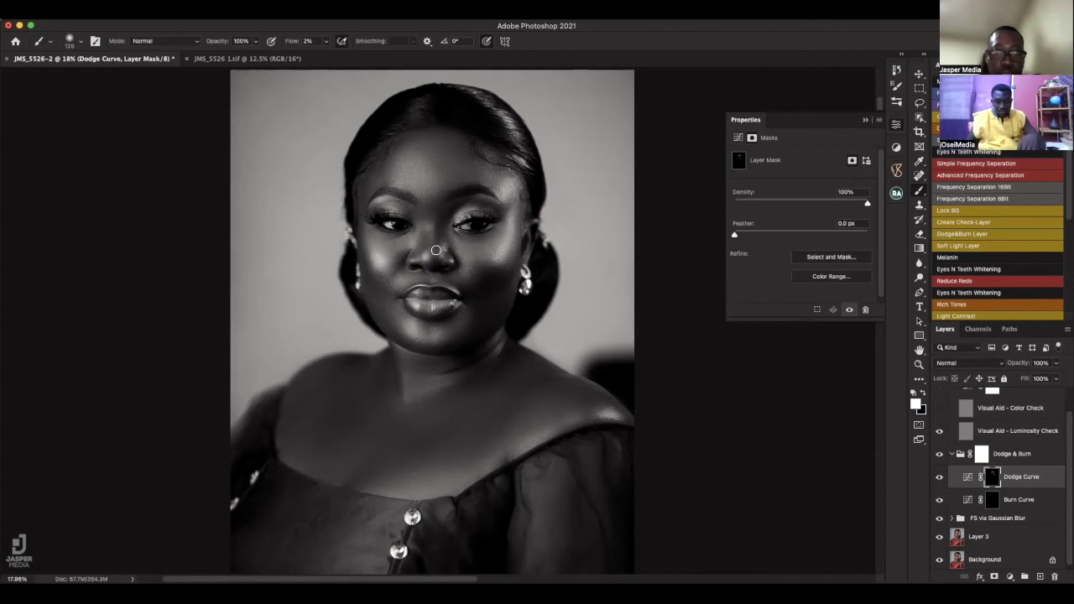
# Dodge around the nose with the brush enlarged to 200 px, and compare the face with the Dodge & Burn group off and on
pyautogui.press(']')
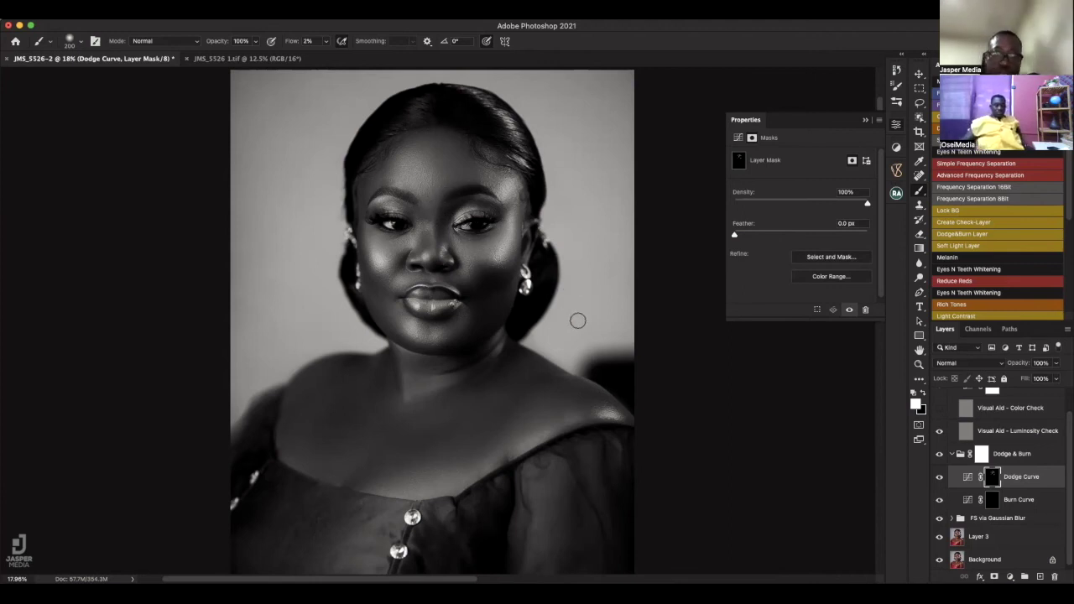
pyautogui.click(939, 453)
pyautogui.click(939, 454)
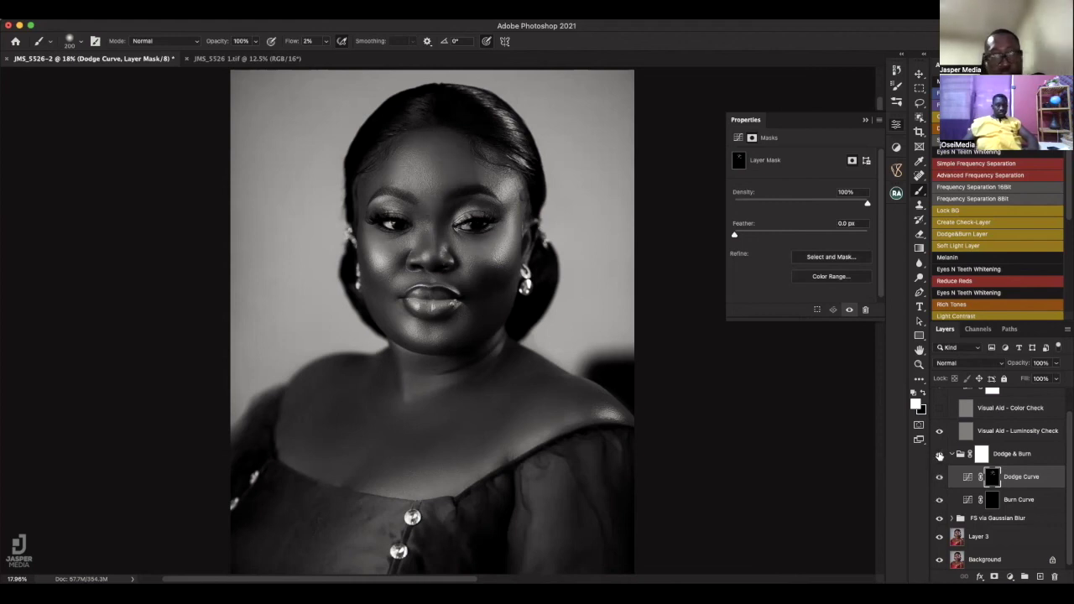
pyautogui.click(939, 455)
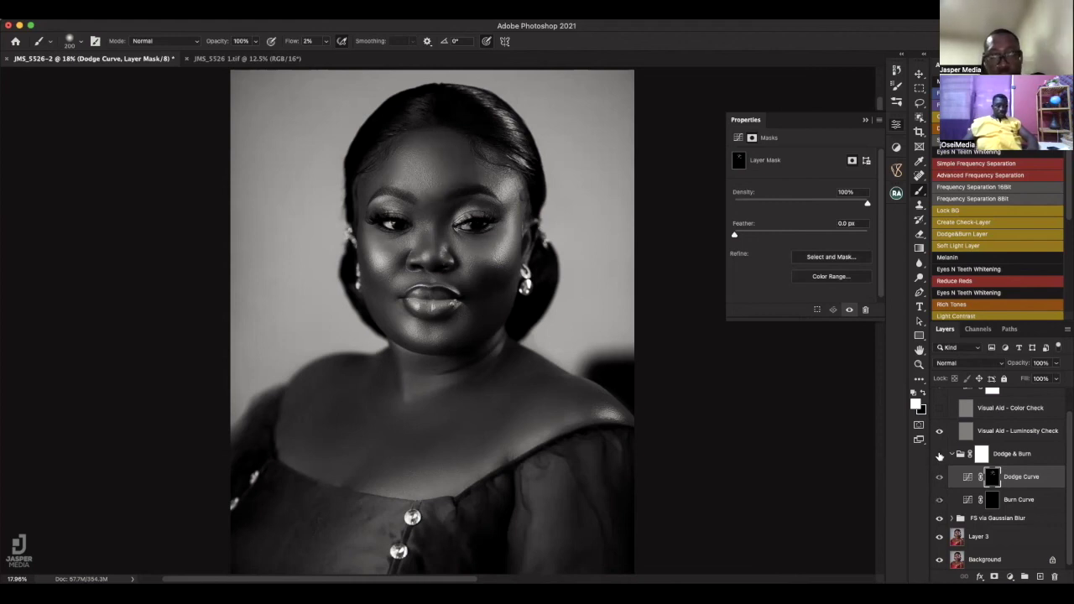
pyautogui.click(939, 454)
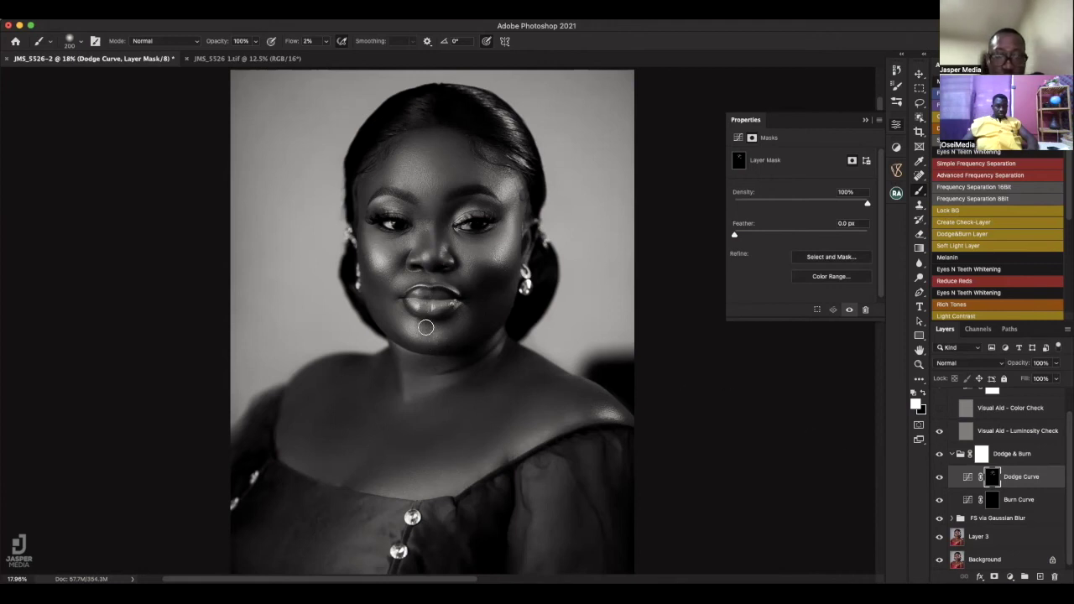
# Dodge the chin, cheek and forehead with the 200 px brush, and brighten the chest with the brush set to 400 px
pyautogui.moveTo(394, 312)
pyautogui.mouseDown()
pyautogui.moveTo(376, 300)
pyautogui.moveTo(411, 271)
pyautogui.mouseUp()
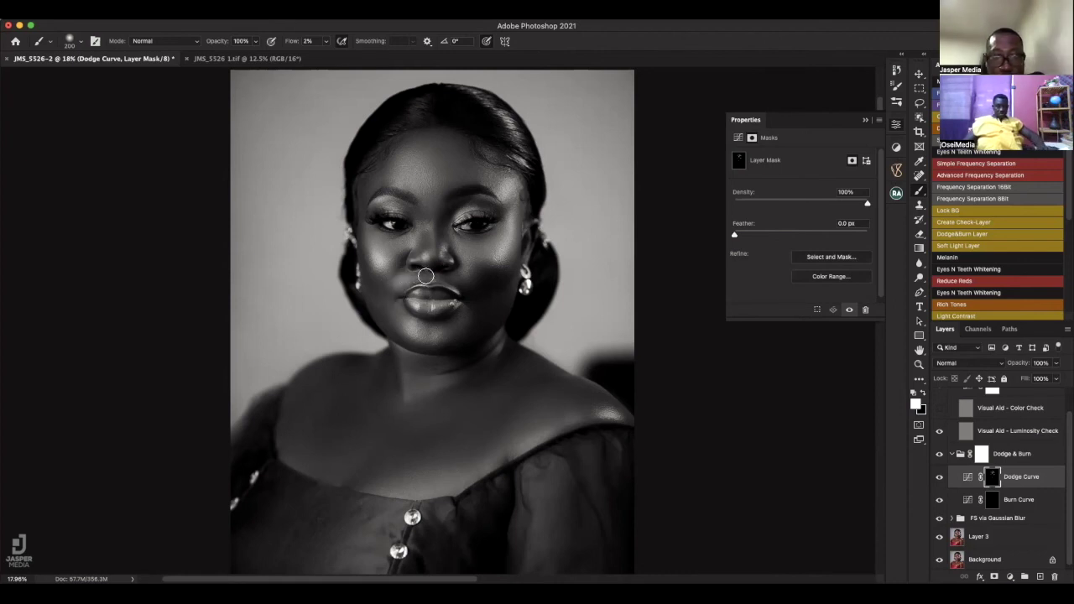
pyautogui.moveTo(477, 275)
pyautogui.mouseDown()
pyautogui.moveTo(513, 203)
pyautogui.moveTo(502, 209)
pyautogui.moveTo(449, 164)
pyautogui.mouseUp()
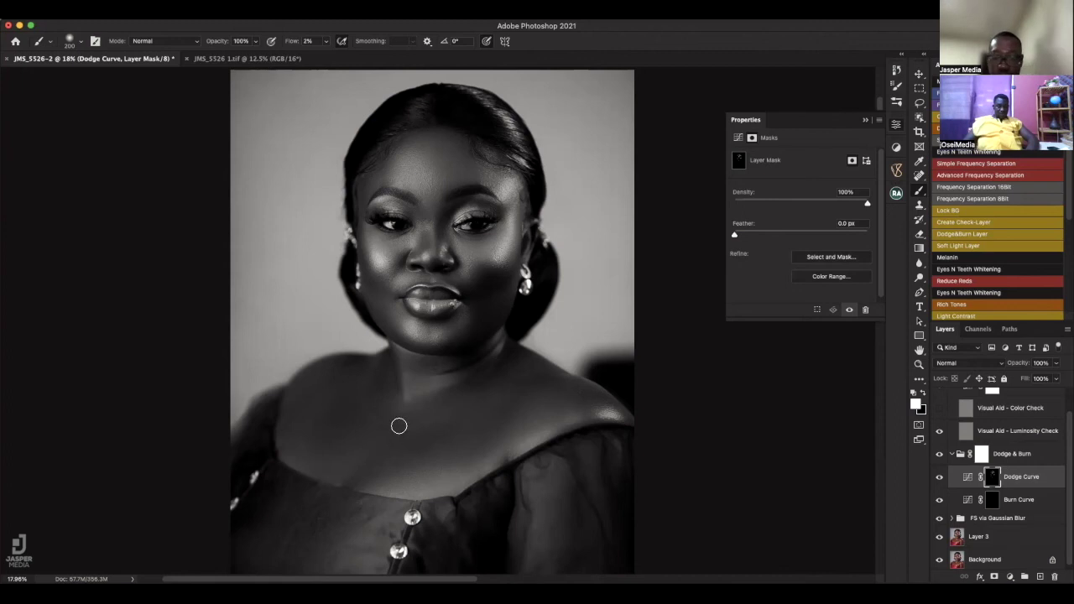
pyautogui.press(']')
pyautogui.press(']')
pyautogui.press(']')
pyautogui.press(']')
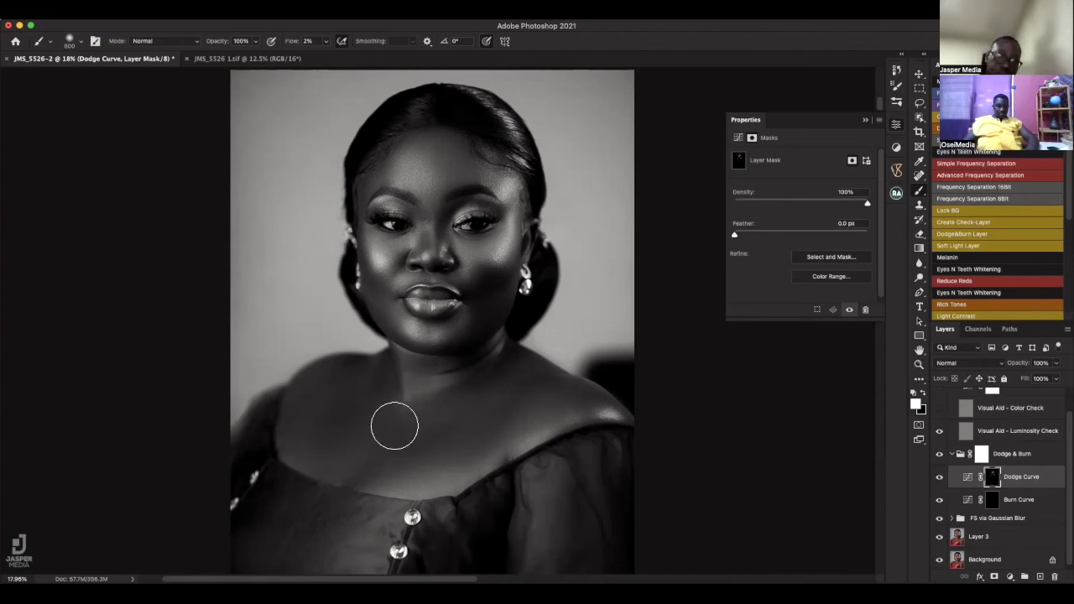
pyautogui.press('[')
pyautogui.press('[')
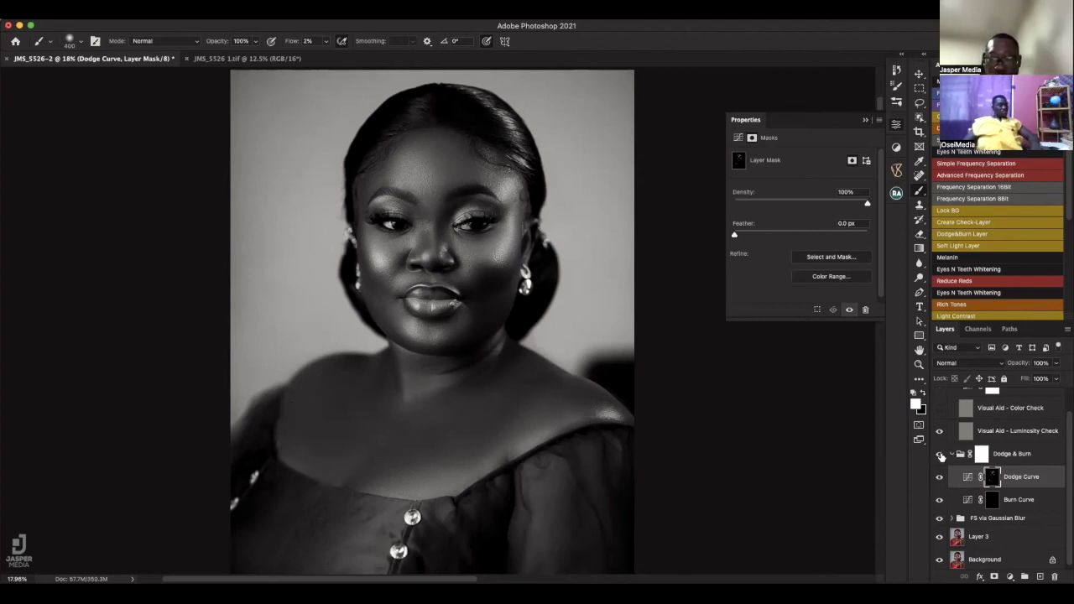
# Compare the dodged face and chest with the Dodge Curve layer off and on, leaving it visible
pyautogui.click(940, 478)
pyautogui.click(939, 478)
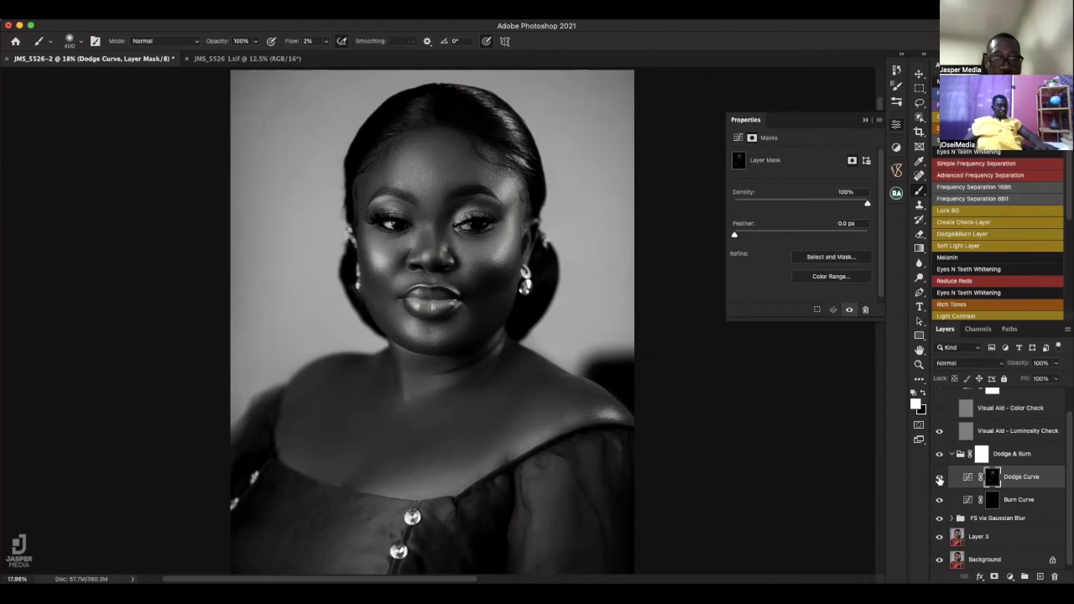
pyautogui.click(939, 478)
pyautogui.click(940, 478)
pyautogui.click(939, 478)
pyautogui.click(940, 478)
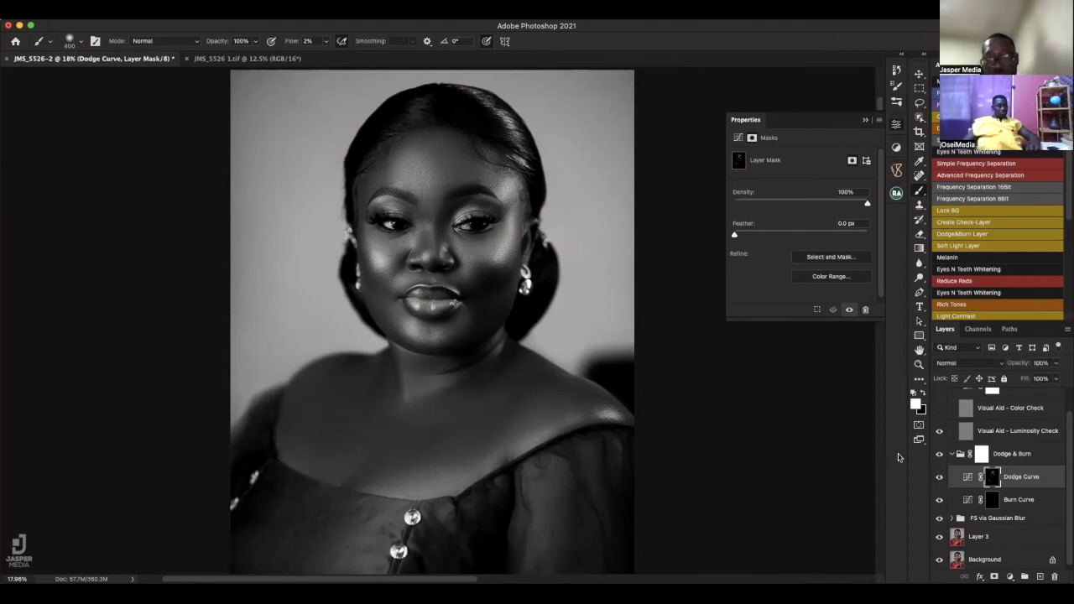
# Reduce the brush size to 100 px and collapse the Dodge & Burn group
pyautogui.press('[')
pyautogui.press('[')
pyautogui.press('[')
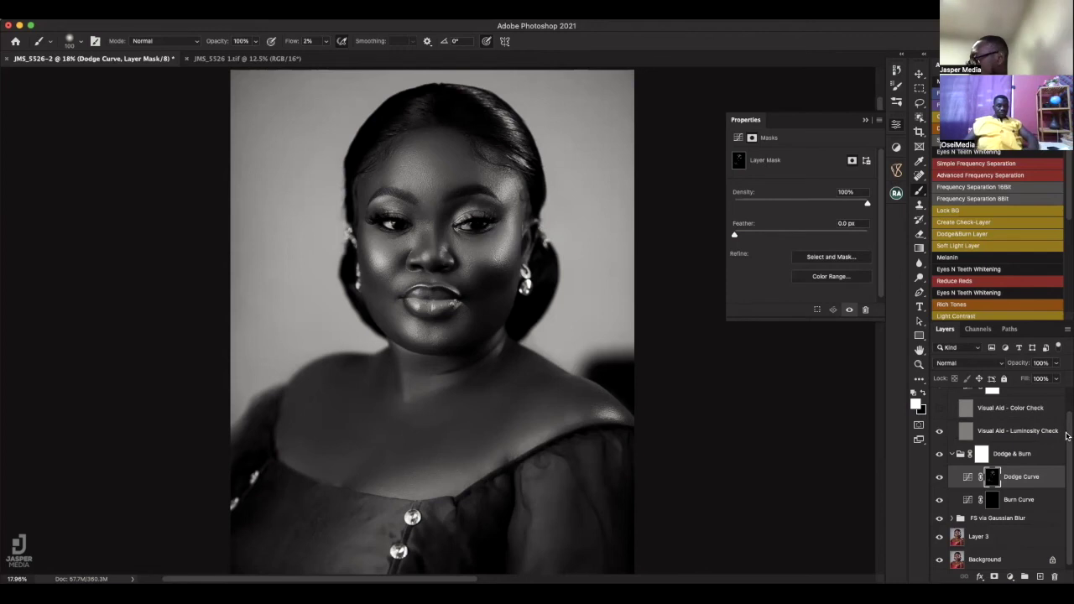
pyautogui.moveTo(1067, 436); pyautogui.dragTo(1068, 409)
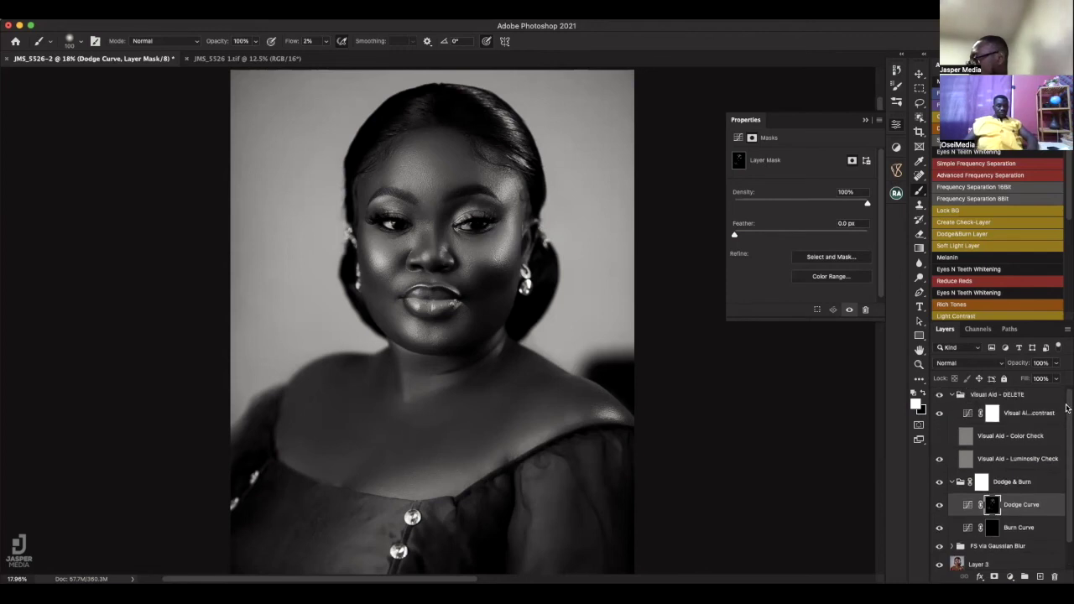
pyautogui.click(954, 483)
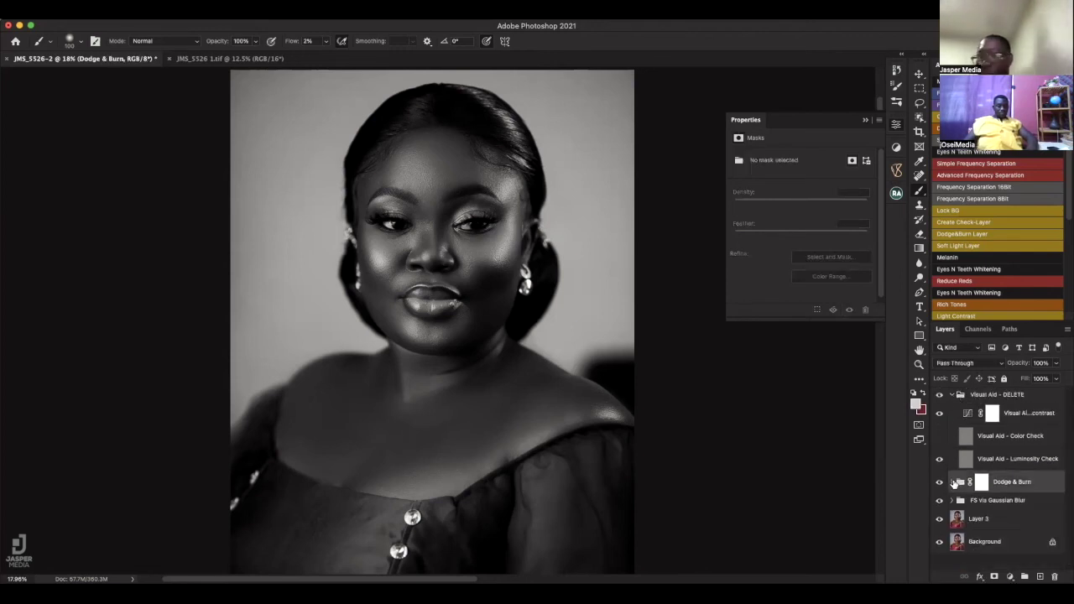
# Delete the Visual Aid group and compare the color portrait with the Dodge & Burn group off and on, leaving it visible
pyautogui.click(953, 396)
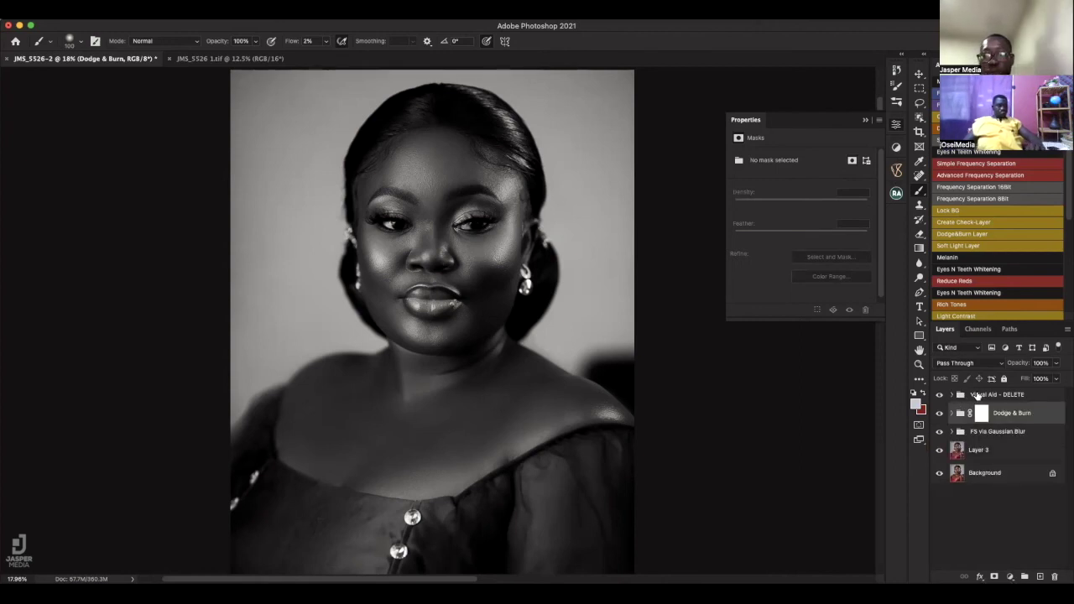
pyautogui.moveTo(992, 395)
pyautogui.mouseDown()
pyautogui.moveTo(1057, 516)
pyautogui.moveTo(1053, 554)
pyautogui.moveTo(1024, 491)
pyautogui.moveTo(1011, 396)
pyautogui.moveTo(1055, 576)
pyautogui.mouseUp()
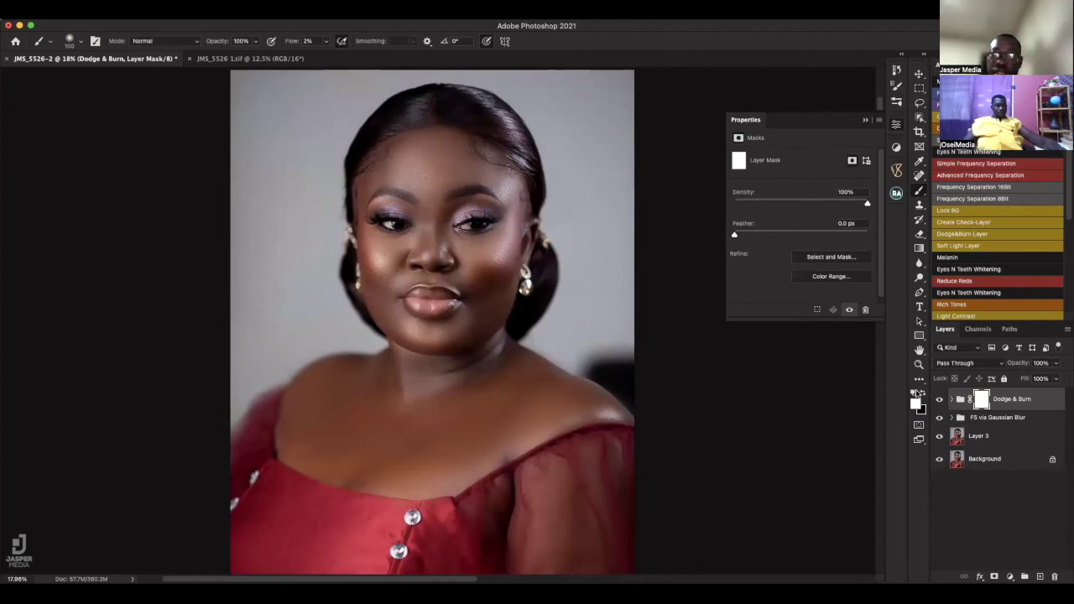
pyautogui.click(940, 402)
pyautogui.click(938, 402)
pyautogui.click(939, 402)
pyautogui.click(940, 402)
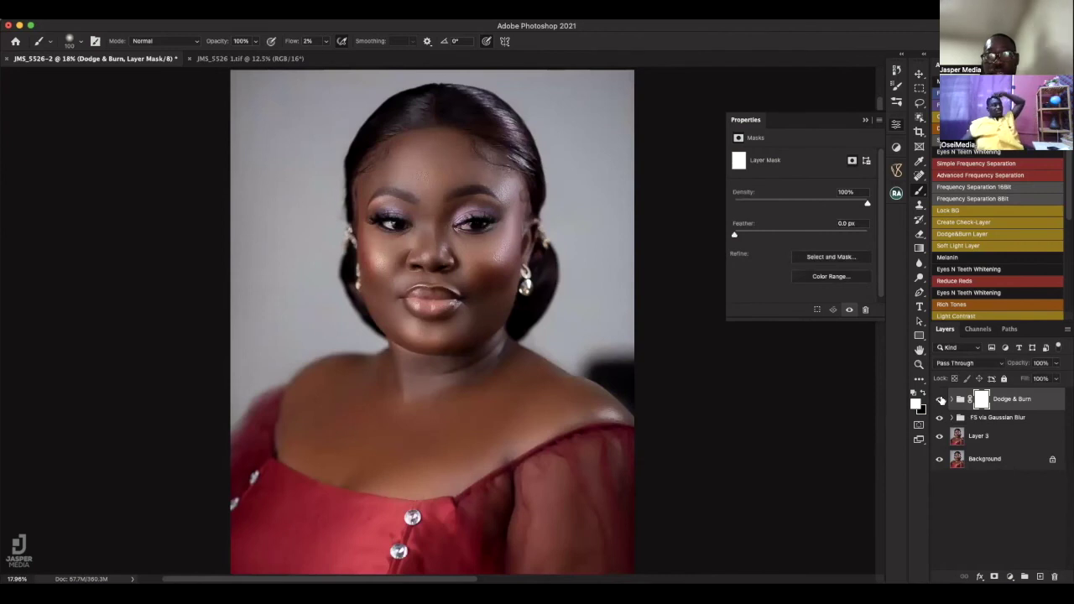
pyautogui.click(940, 401)
pyautogui.click(940, 401)
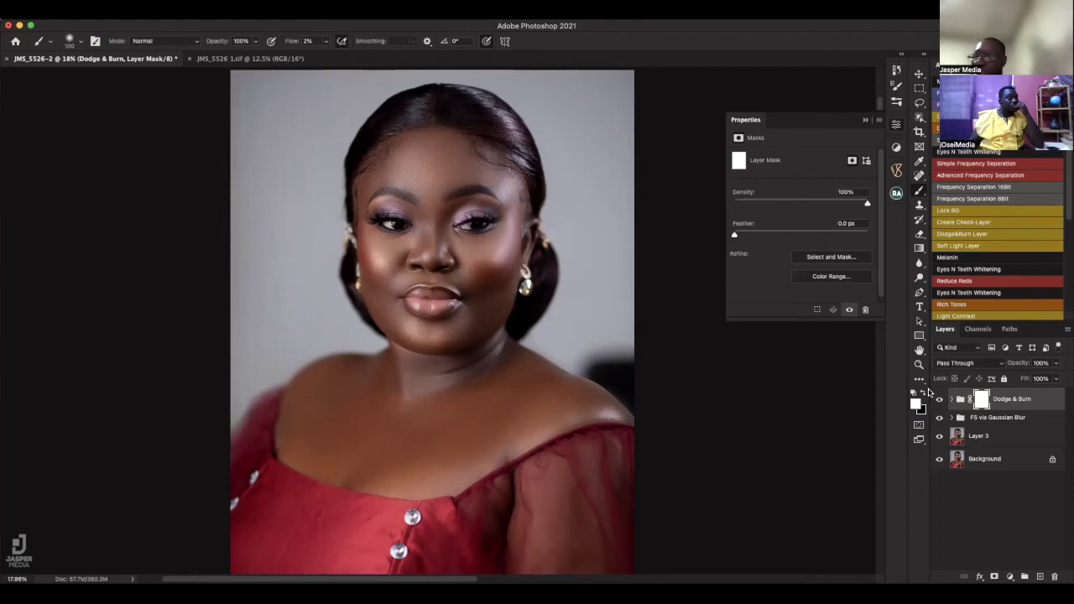
# Add a Black & White adjustment in Multiply mode at 44% opacity, and compare the portrait with it off and on
pyautogui.click(1010, 576)
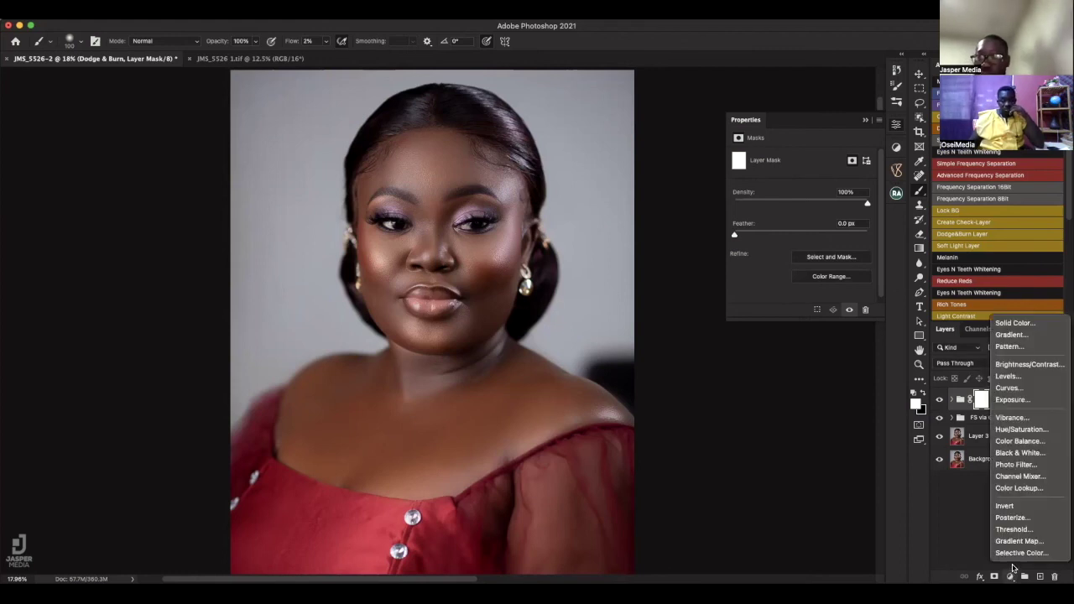
pyautogui.click(1018, 454)
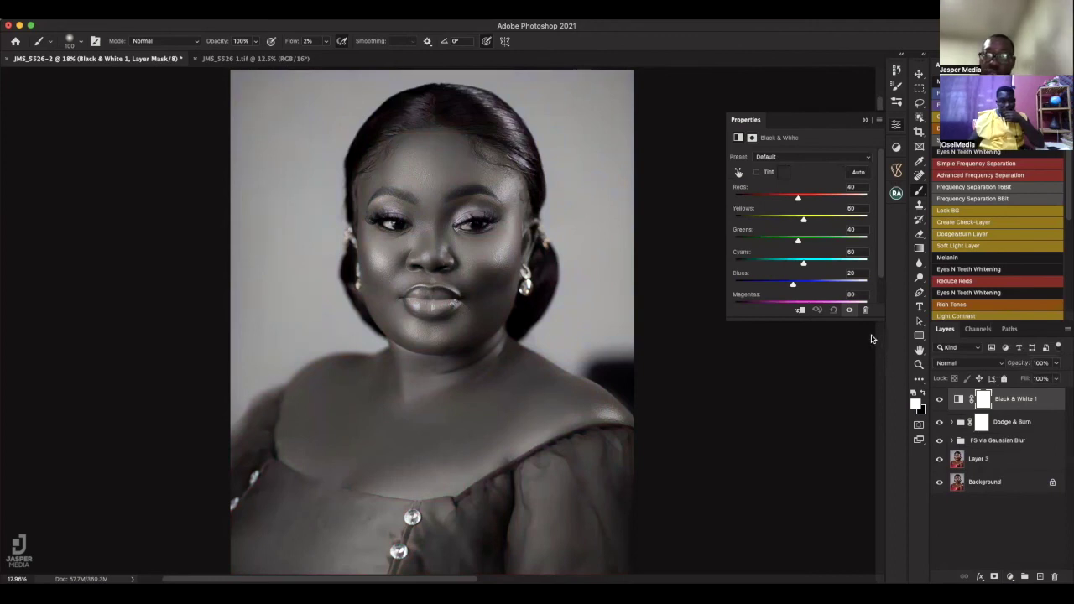
pyautogui.click(971, 363)
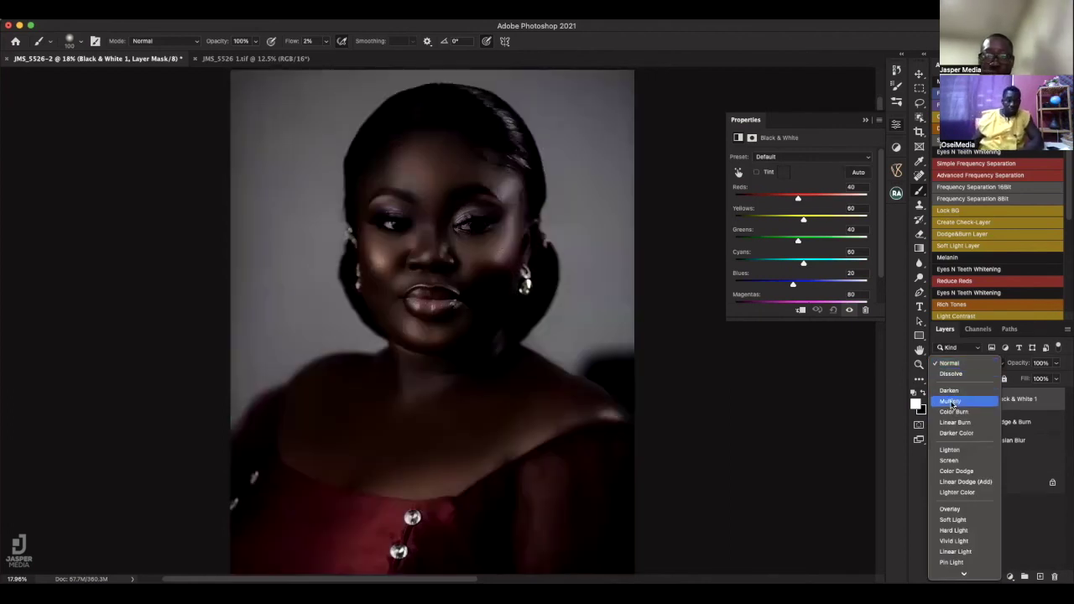
pyautogui.click(950, 402)
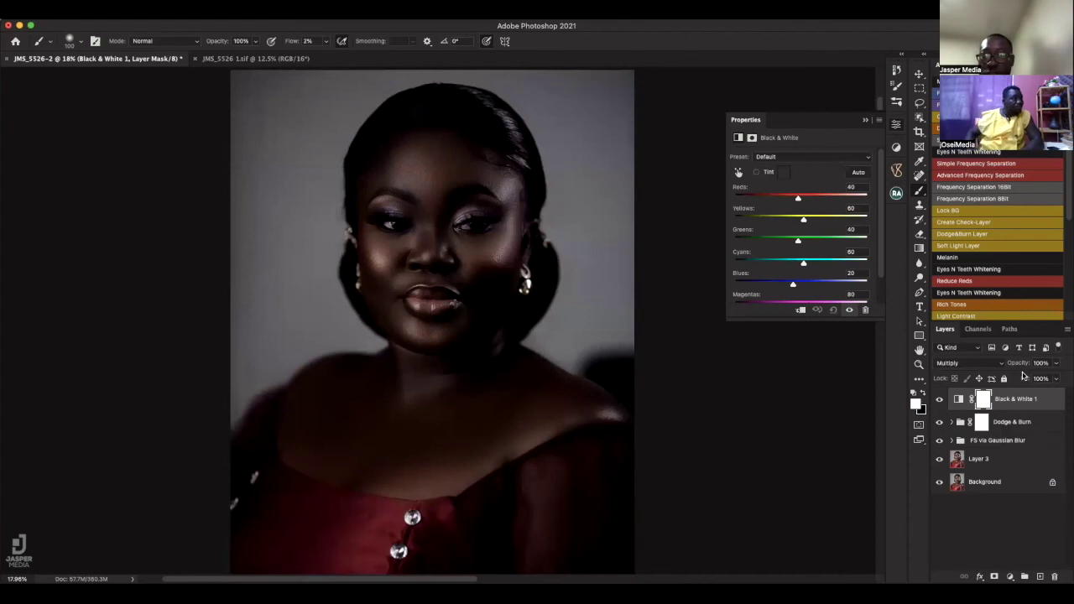
pyautogui.moveTo(1022, 367); pyautogui.dragTo(1016, 368)
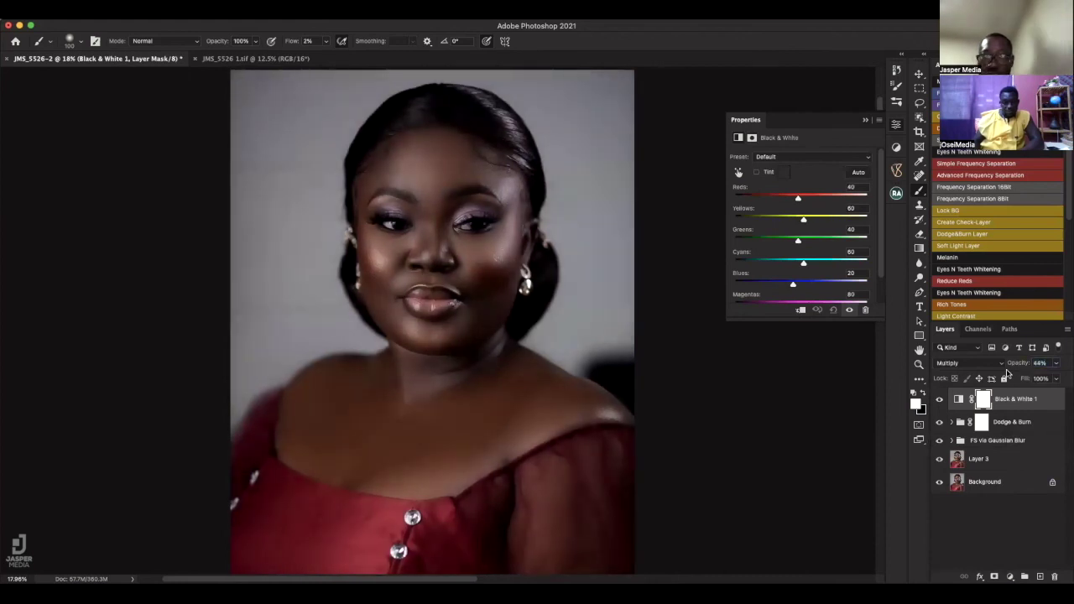
pyautogui.click(939, 400)
pyautogui.click(940, 400)
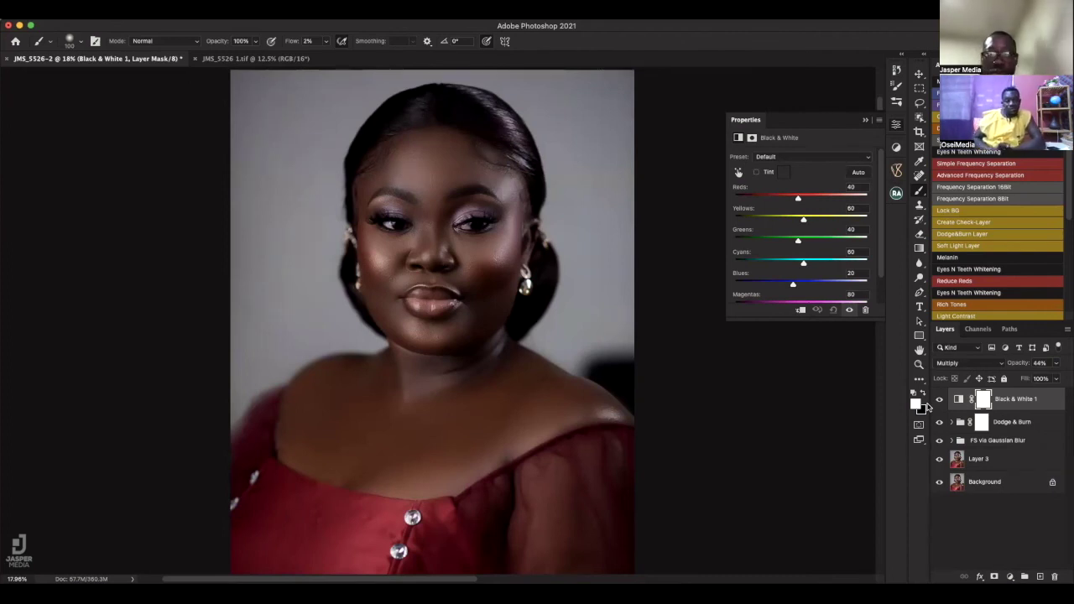
# Add a Levels adjustment with input black 4 and white 238, and lower the Black & White layer's opacity to 38%
pyautogui.click(1009, 576)
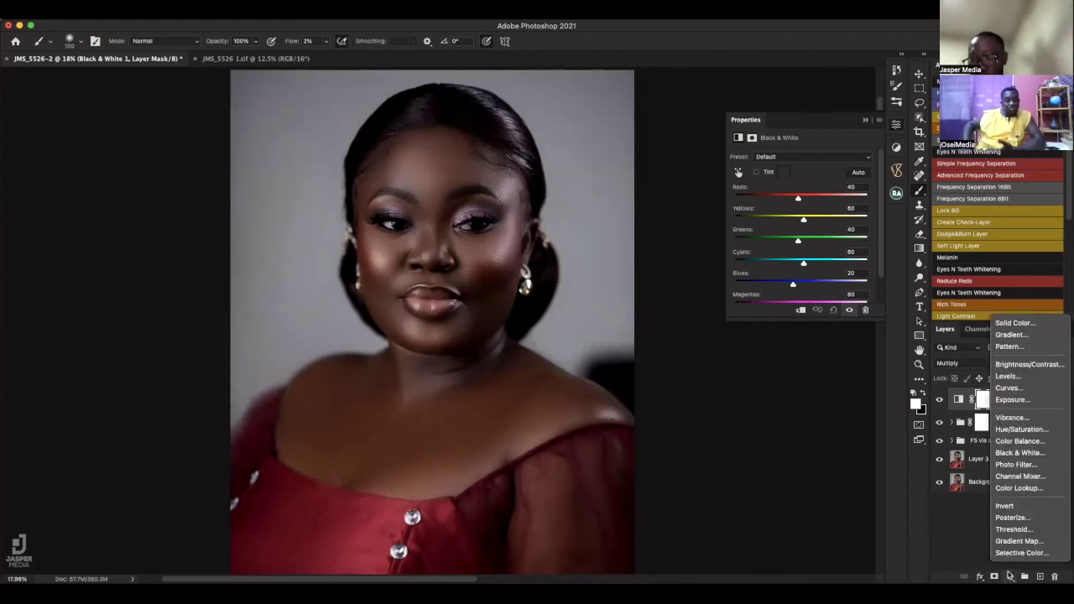
pyautogui.click(1007, 378)
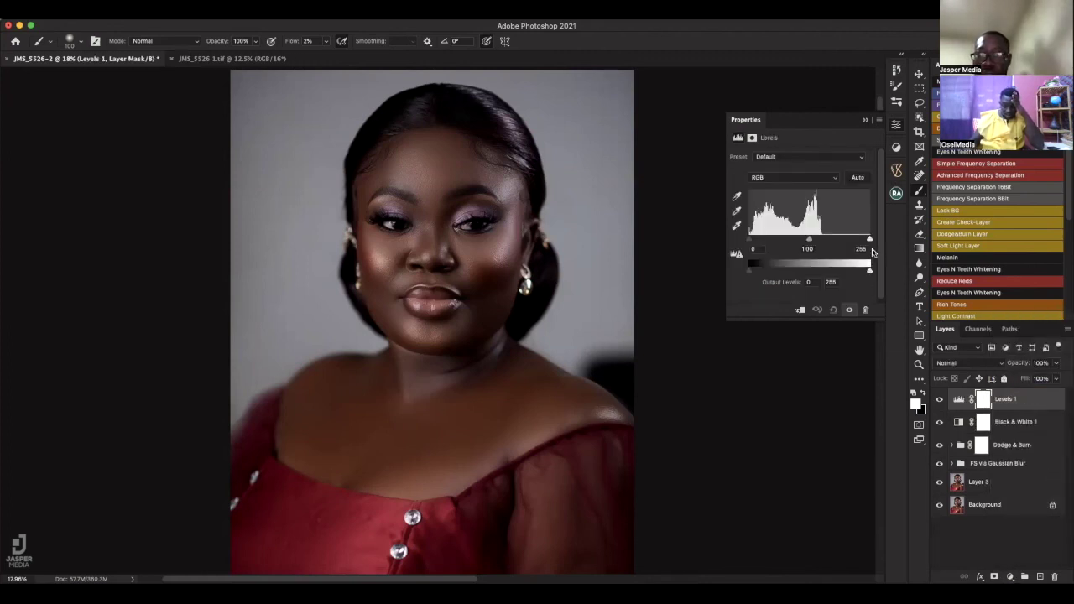
pyautogui.moveTo(869, 240); pyautogui.dragTo(862, 243)
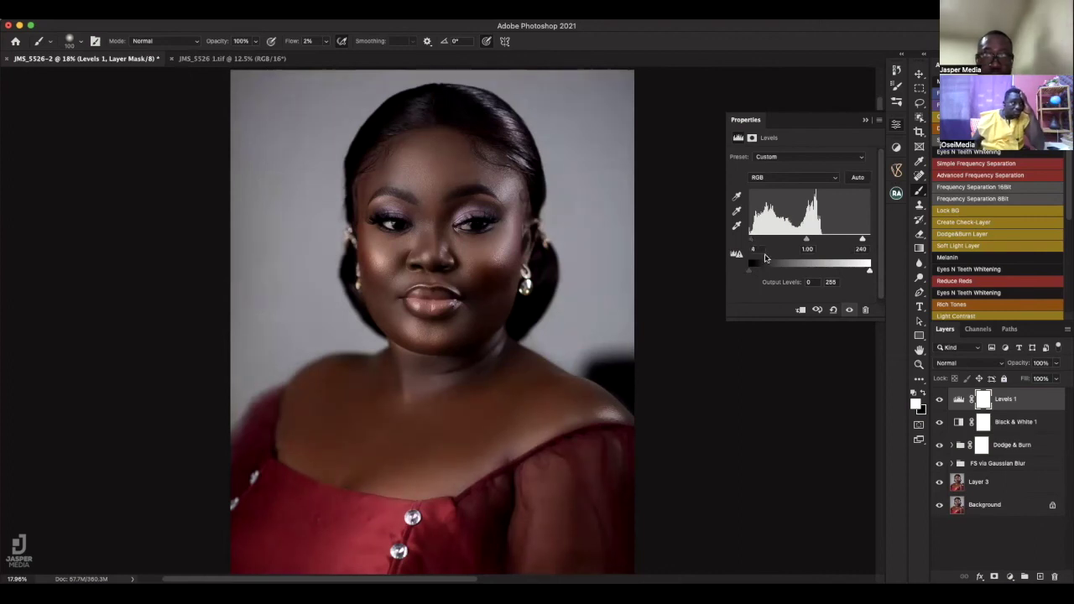
pyautogui.moveTo(862, 241); pyautogui.dragTo(861, 242)
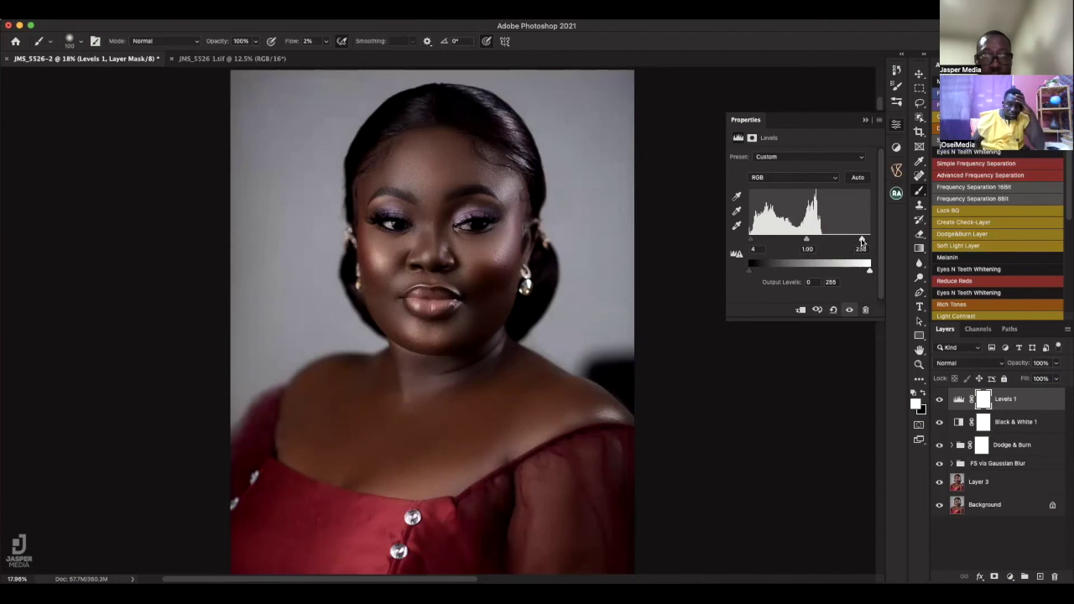
pyautogui.click(998, 424)
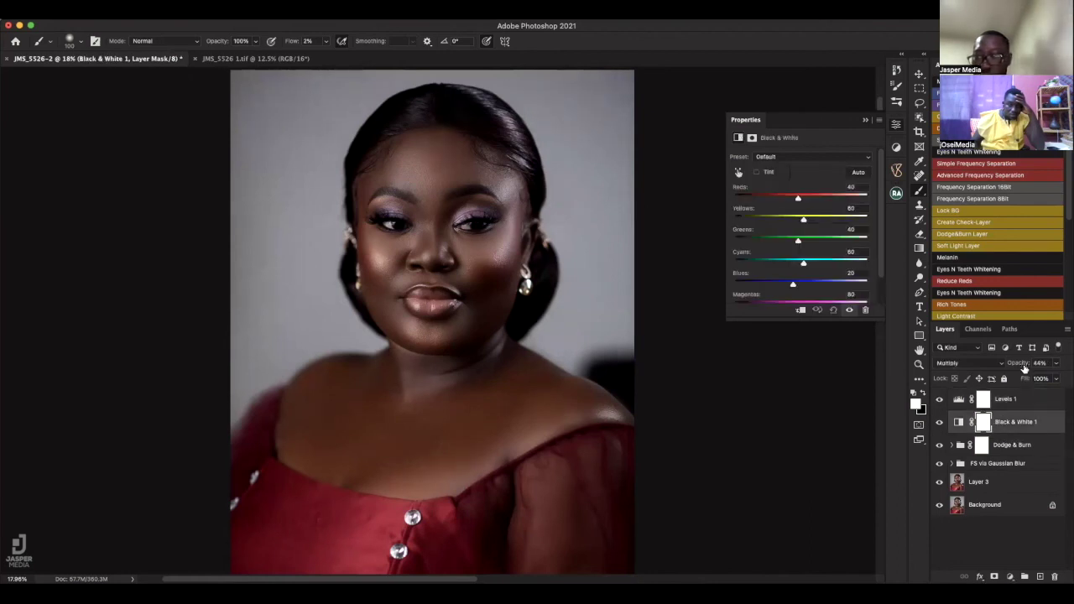
pyautogui.moveTo(1023, 367); pyautogui.dragTo(1018, 364)
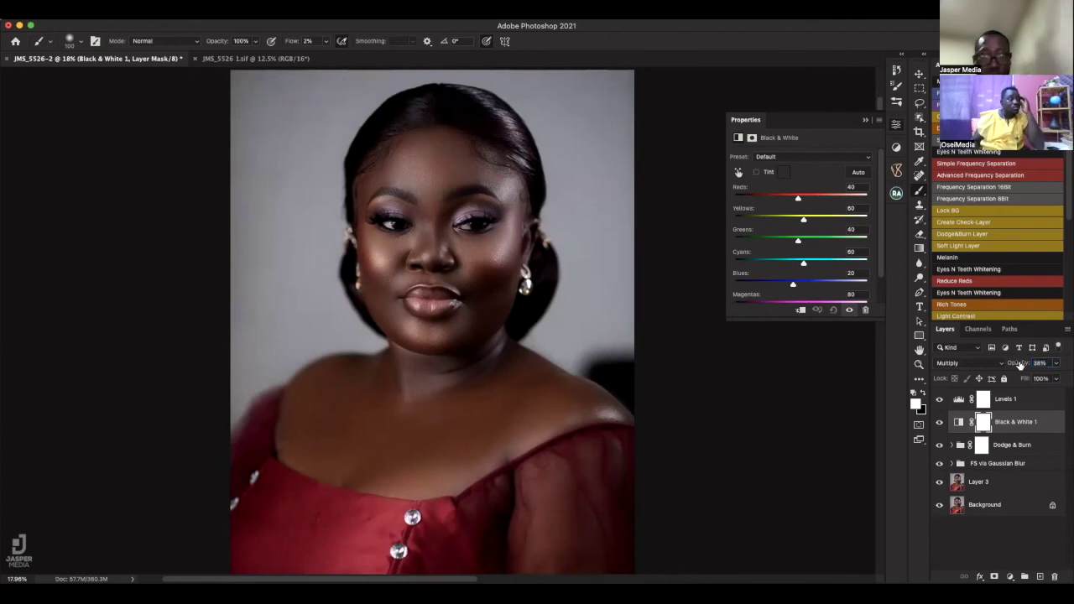
# Group the Levels and Black & White adjustments, and compare the portrait with the group off and on
pyautogui.keyDown('shift'); pyautogui.click(1032, 406); pyautogui.keyUp('shift')
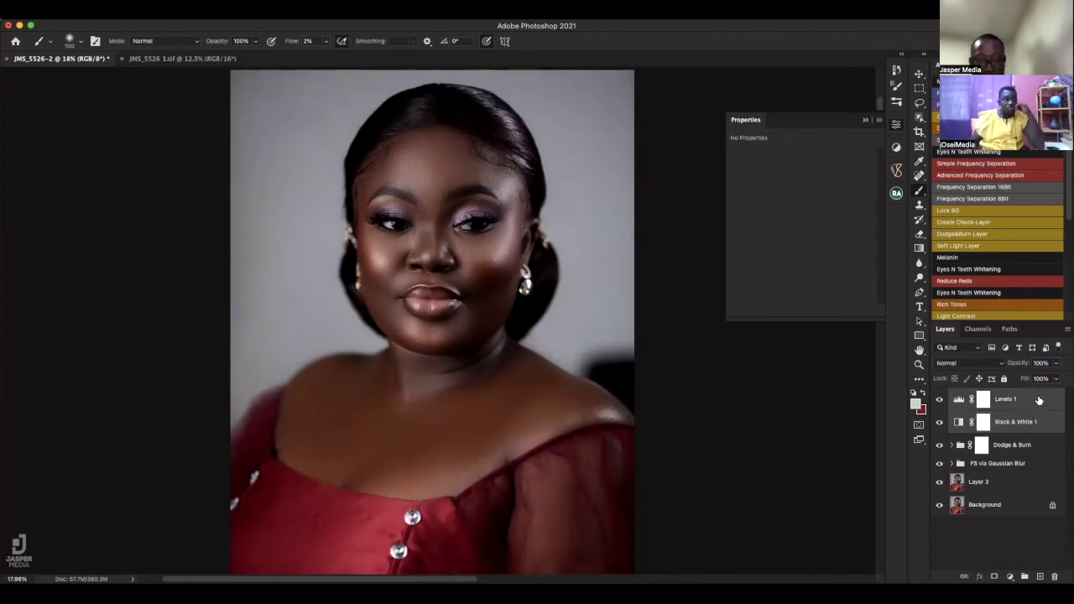
pyautogui.press('super+g')
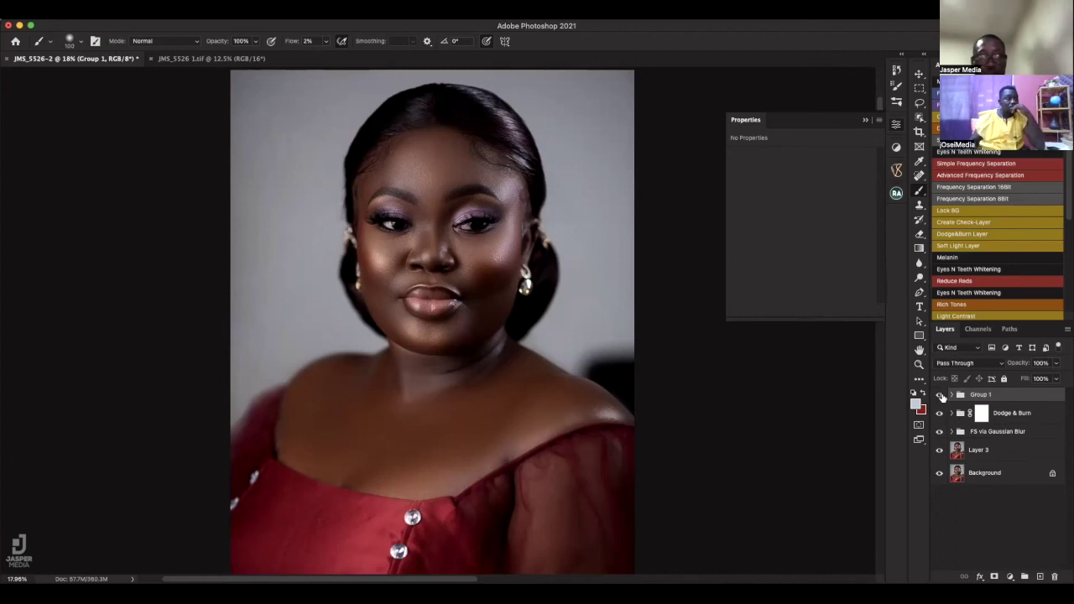
pyautogui.click(940, 395)
pyautogui.click(941, 395)
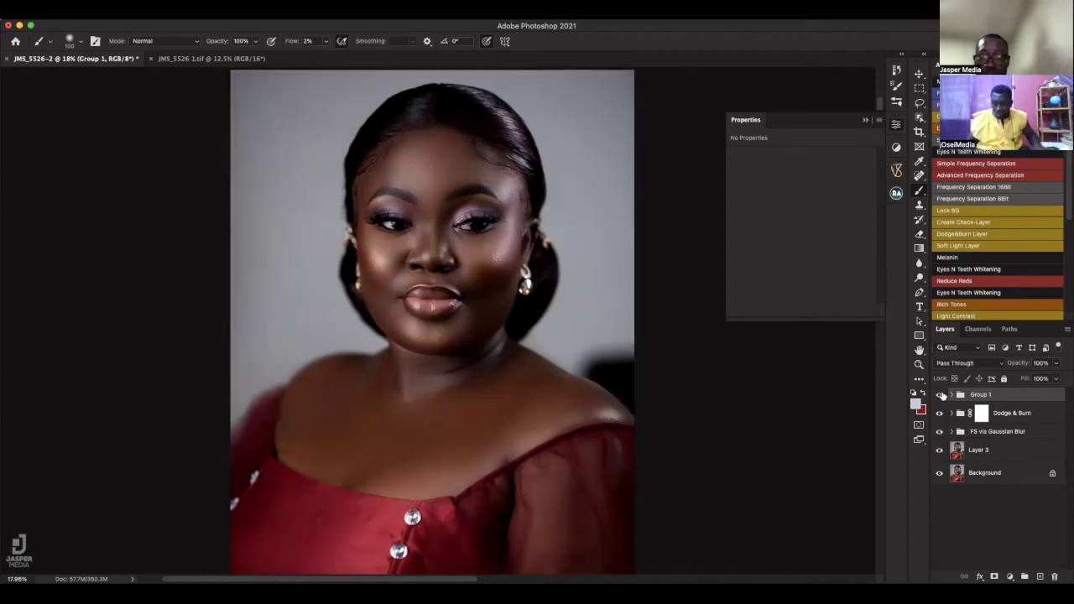
pyautogui.click(940, 395)
pyautogui.click(941, 395)
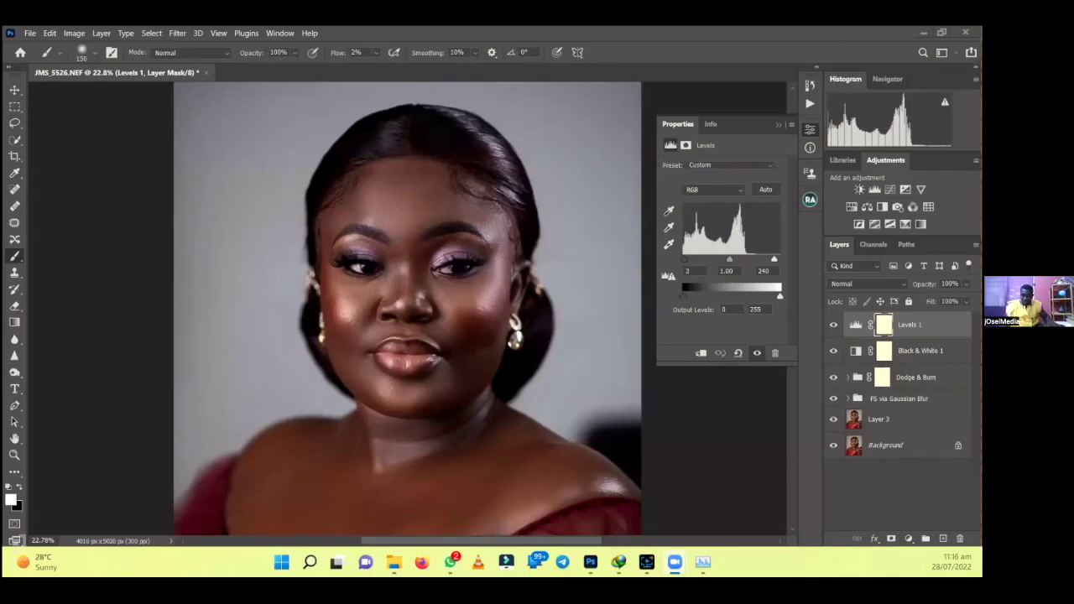
# In the second participant's JMS_5526.NEF document, group the Levels and Black & White adjustment layers
pyautogui.click(920, 350)
pyautogui.click(910, 325)
pyautogui.keyDown('shift'); pyautogui.click(921, 350); pyautogui.keyUp('shift')
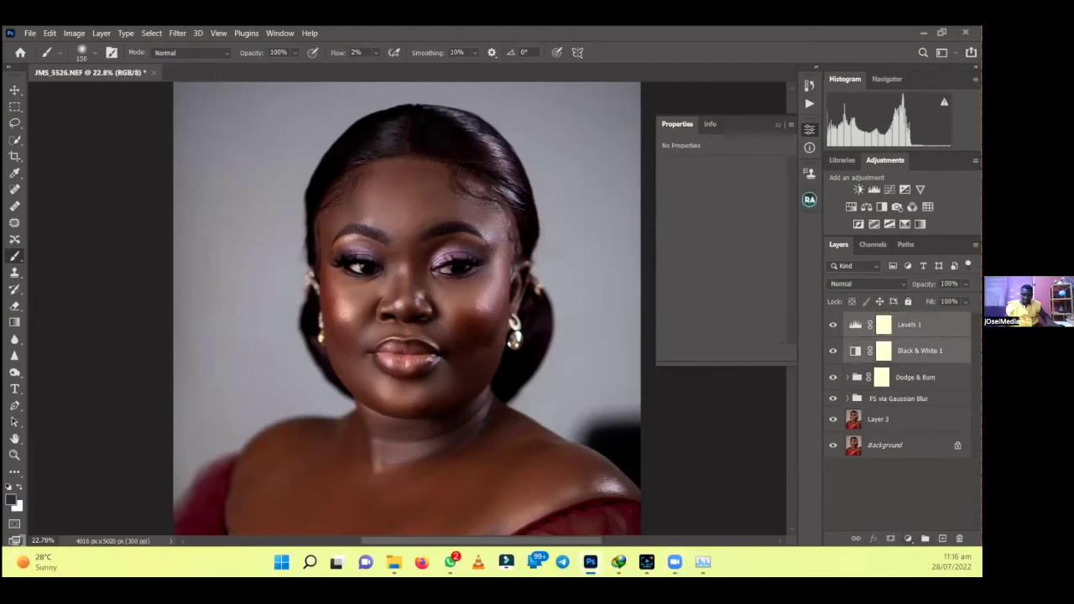
pyautogui.hotkey('ctrl', 'g')
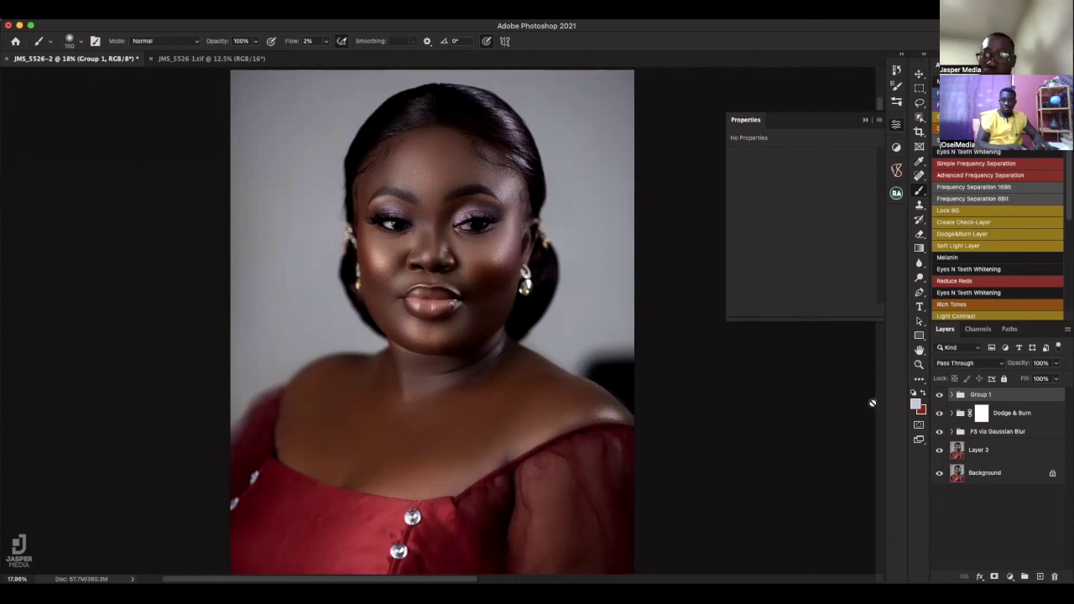
# Create a second set of DB Curves with Beauty Retouch, delete its Visual Aid group and expand the new Dodge & Burn group
pyautogui.click(896, 194)
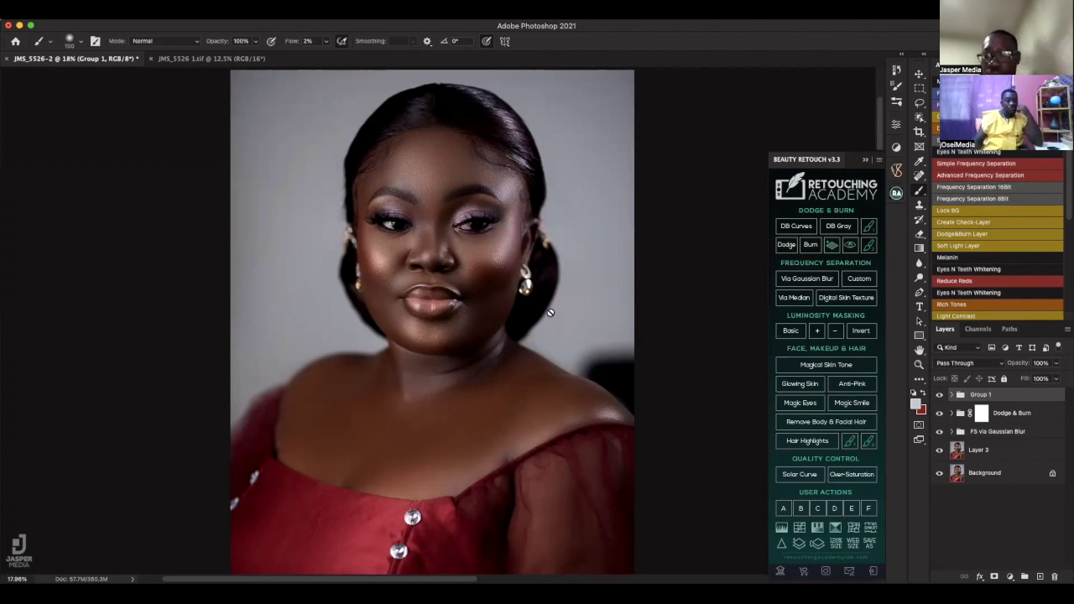
pyautogui.click(792, 227)
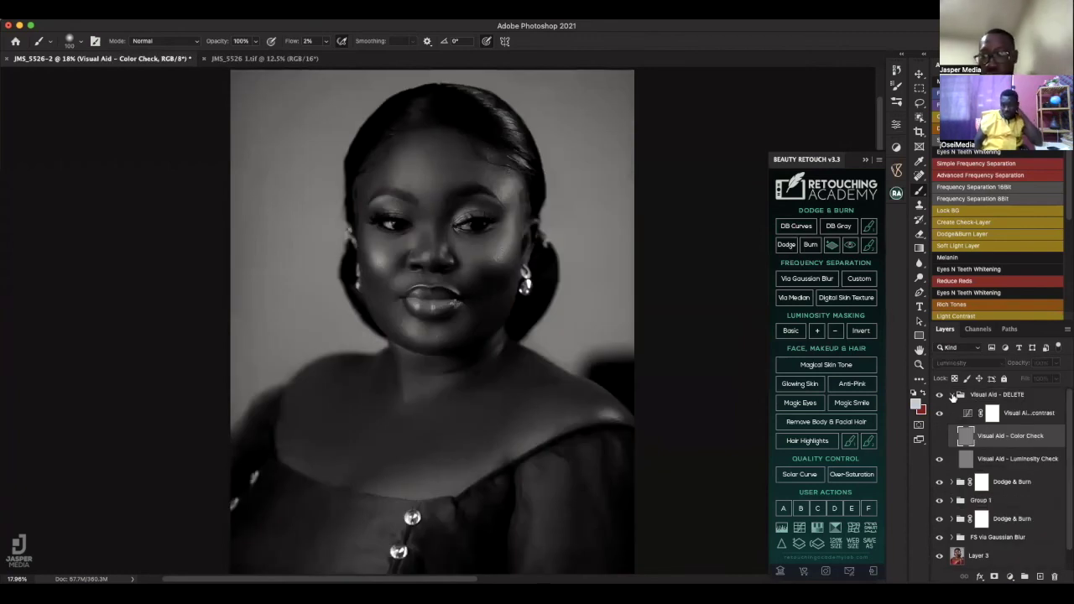
pyautogui.click(953, 396)
pyautogui.moveTo(984, 396); pyautogui.dragTo(1056, 576)
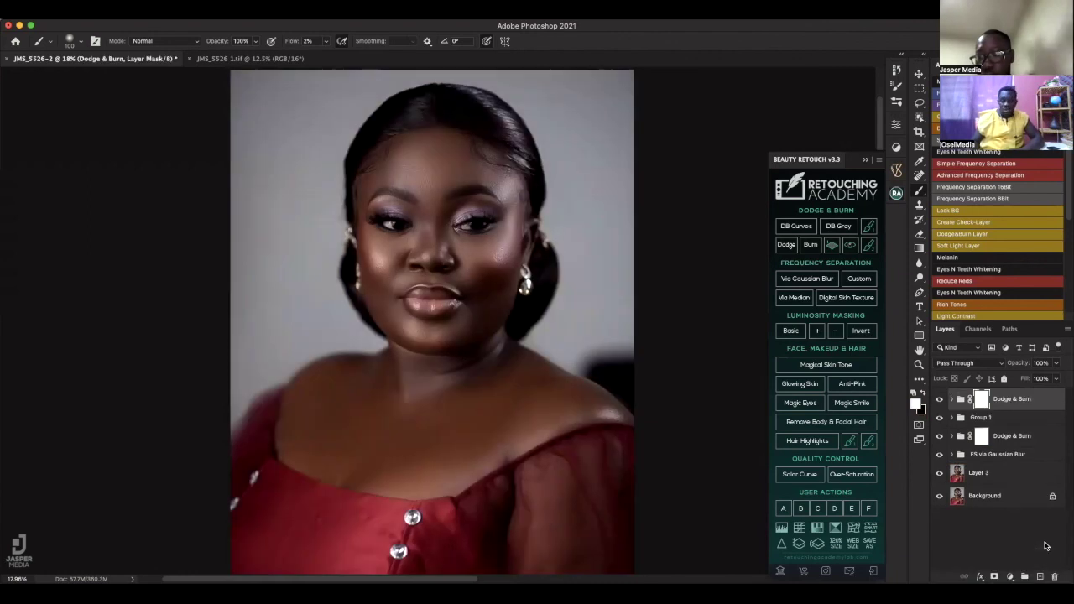
pyautogui.click(951, 399)
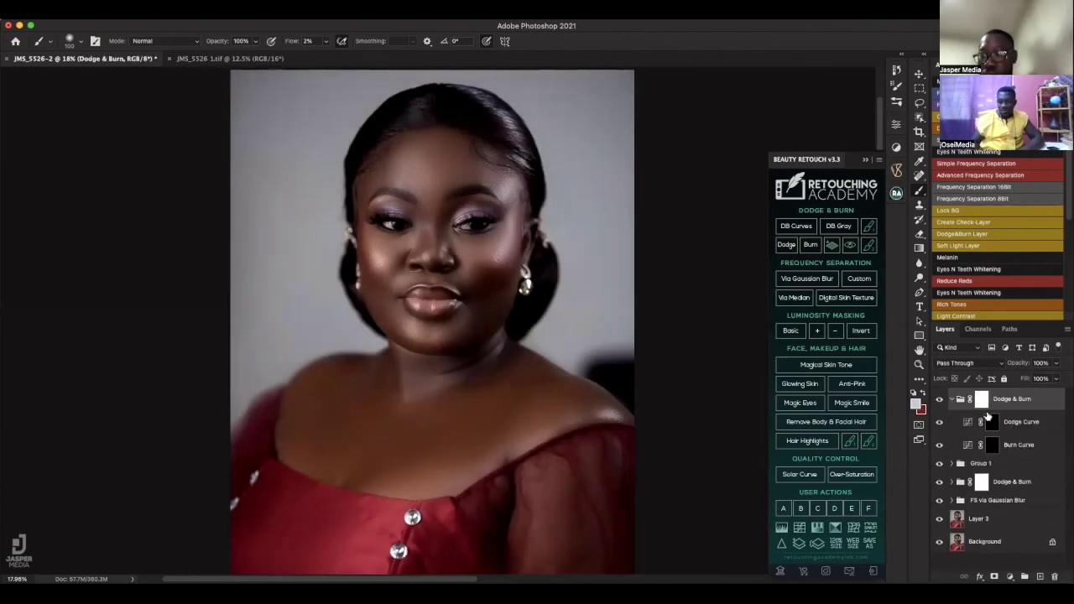
# Dodge the nose and neck area on the new Dodge Curve mask at 3% flow, with brush sizes between 175 and 300 px
pyautogui.click(993, 422)
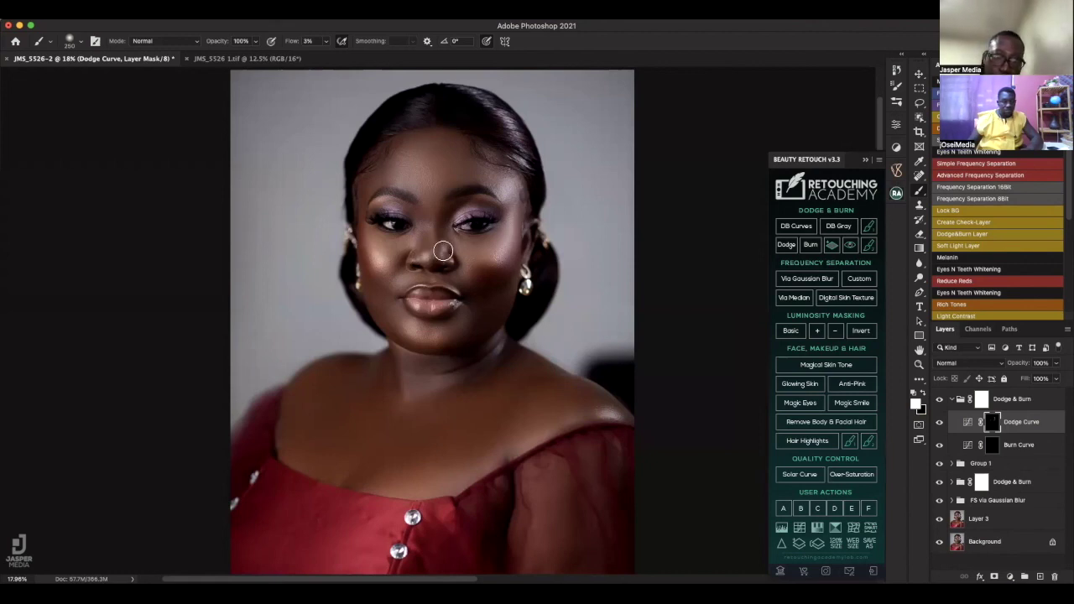
pyautogui.press(']')
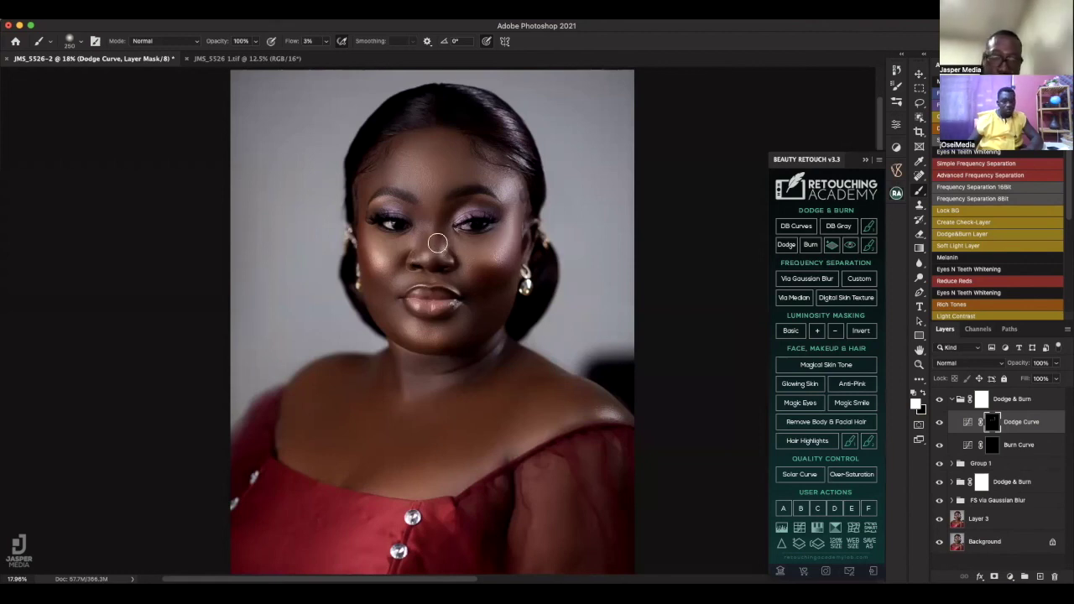
pyautogui.press('[')
pyautogui.press('[')
pyautogui.press('[')
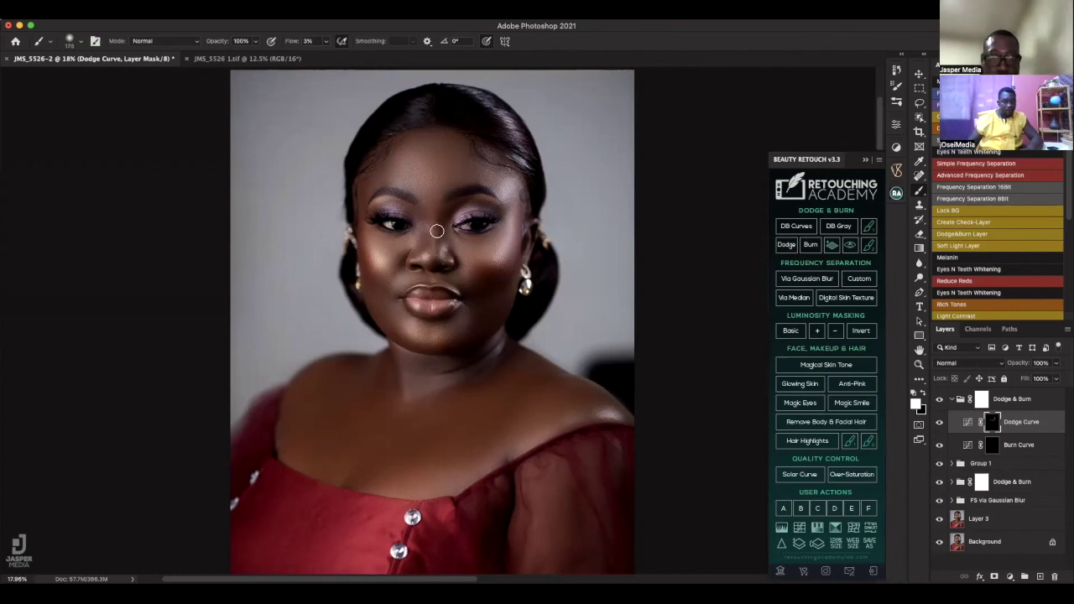
pyautogui.press(']')
pyautogui.press(']')
pyautogui.press(']')
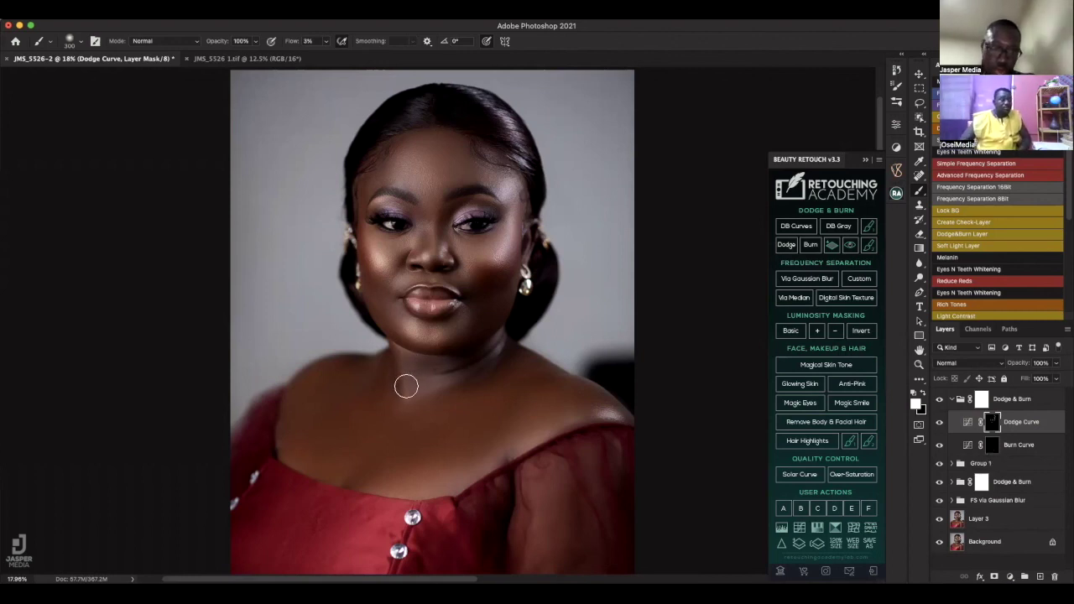
# Burn the outer contours of the face and the shoulder on the new Burn Curve mask at 3% flow with a 500 px brush
pyautogui.click(991, 447)
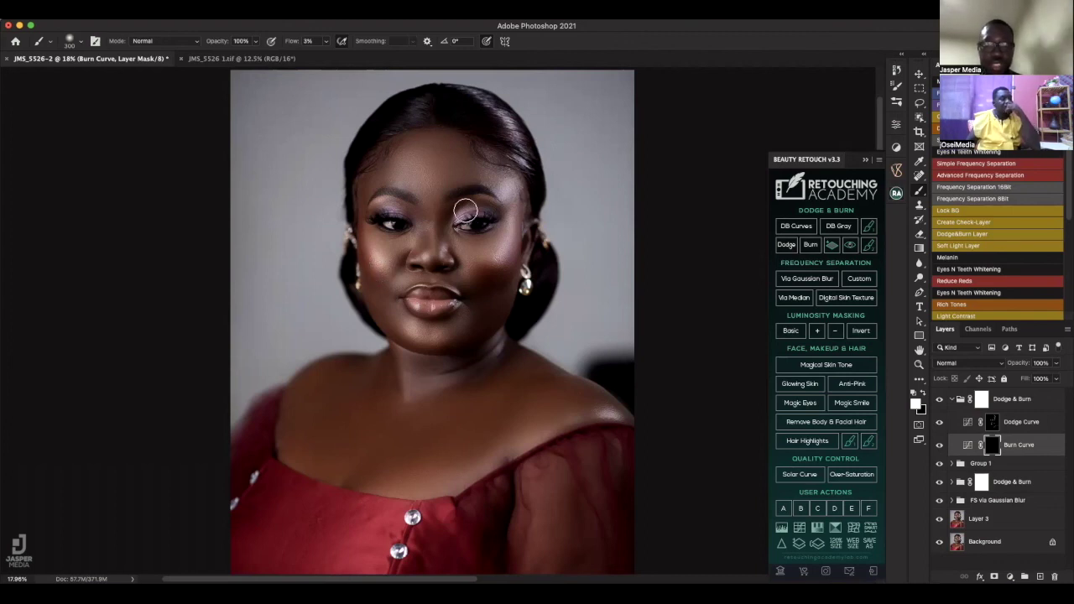
pyautogui.press('r')
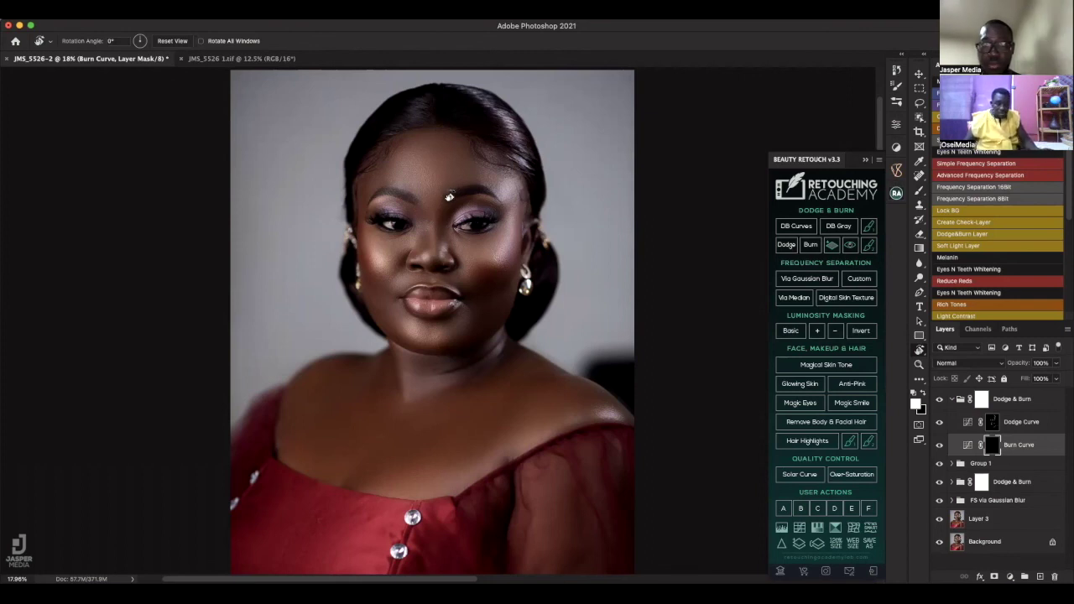
pyautogui.moveTo(453, 193); pyautogui.dragTo(521, 269)
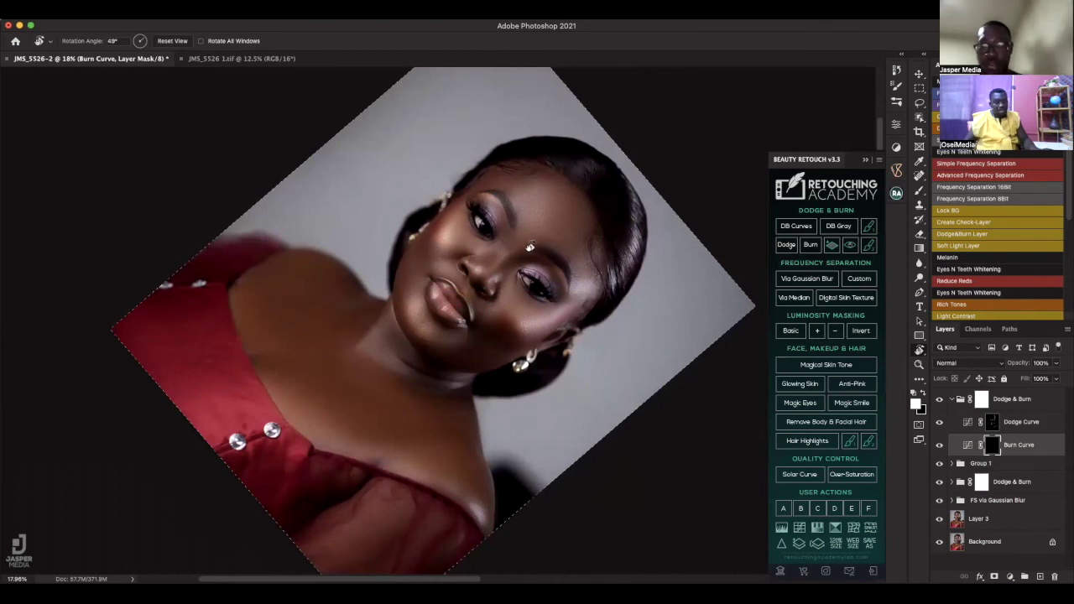
pyautogui.press('b')
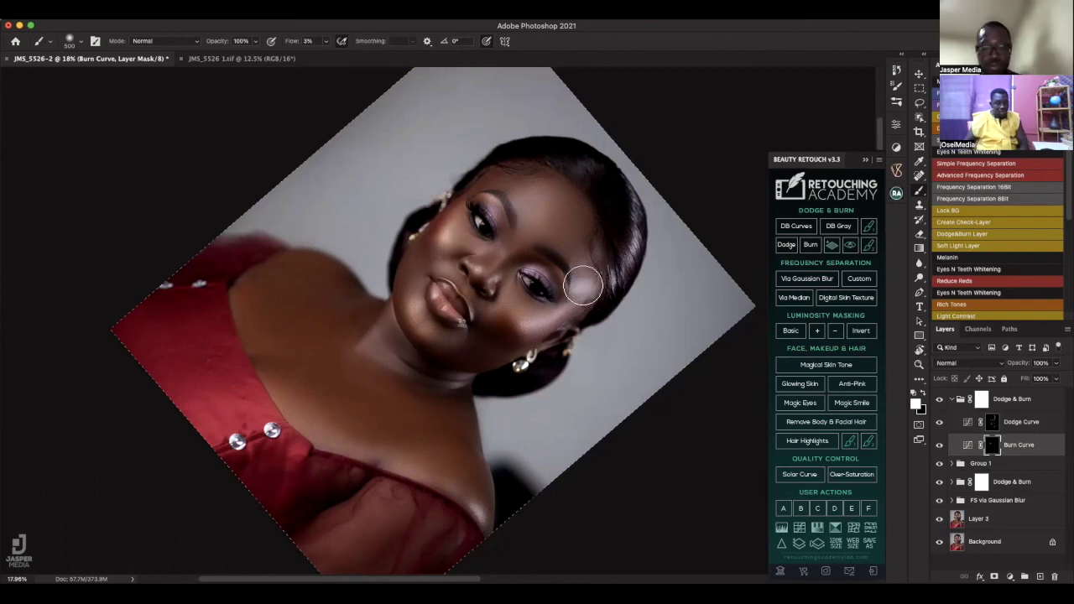
pyautogui.press('r')
pyautogui.moveTo(593, 270)
pyautogui.mouseDown()
pyautogui.moveTo(548, 201)
pyautogui.moveTo(491, 166)
pyautogui.moveTo(465, 159)
pyautogui.moveTo(425, 202)
pyautogui.moveTo(451, 209)
pyautogui.mouseUp()
pyautogui.press('b')
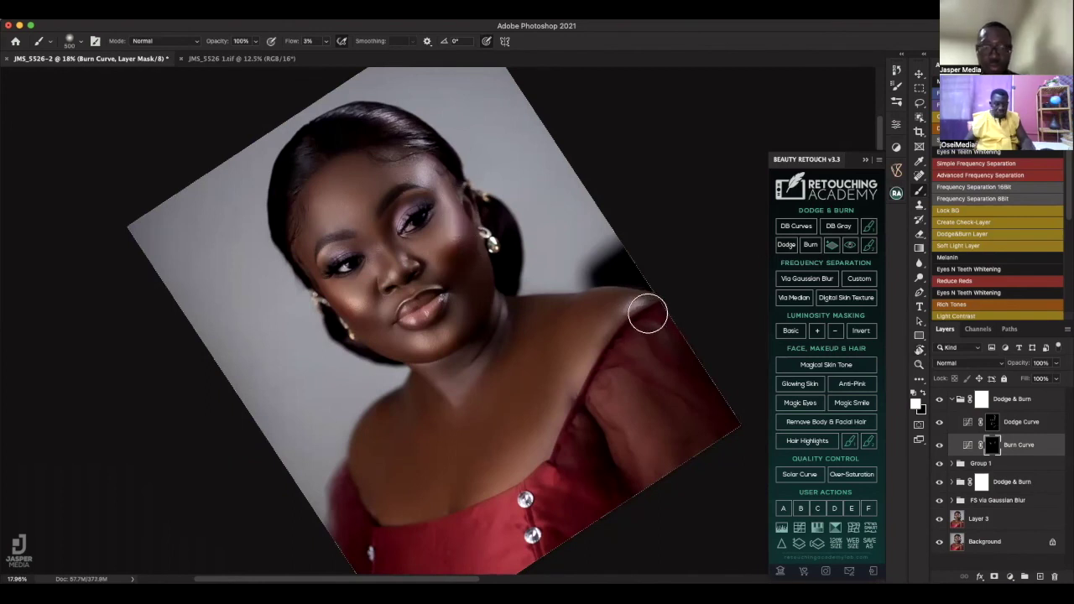
pyautogui.press('Escape')
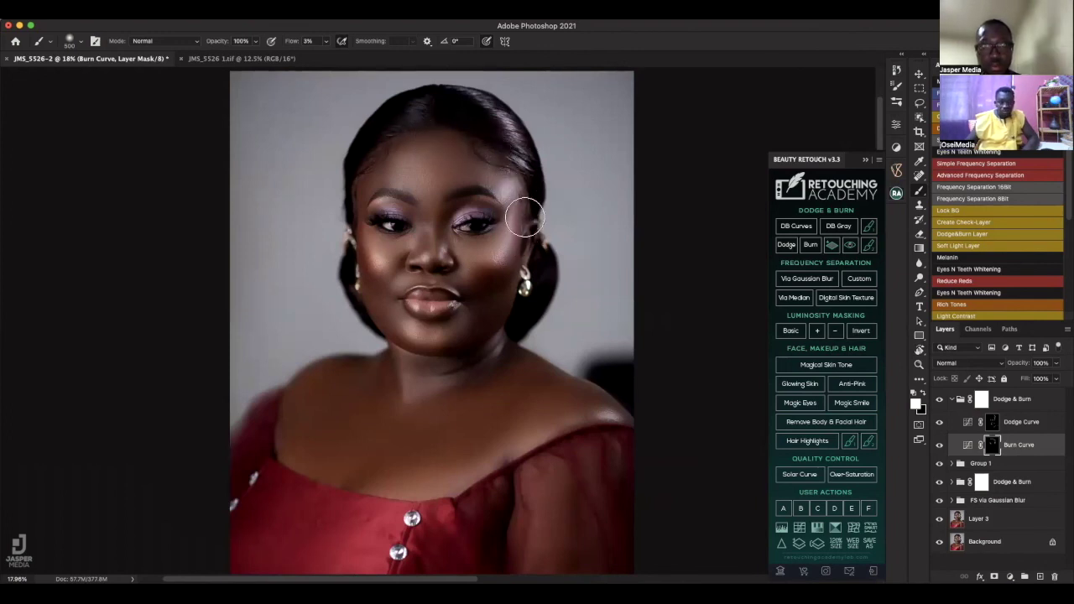
# Burn along the jawline and beside the nose bridge on the Burn Curve mask at 3% flow, with brush sizes between 200 and 500 px
pyautogui.moveTo(515, 278)
pyautogui.mouseDown()
pyautogui.moveTo(504, 308)
pyautogui.moveTo(510, 282)
pyautogui.moveTo(490, 318)
pyautogui.moveTo(429, 357)
pyautogui.moveTo(387, 334)
pyautogui.moveTo(365, 293)
pyautogui.moveTo(391, 333)
pyautogui.mouseUp()
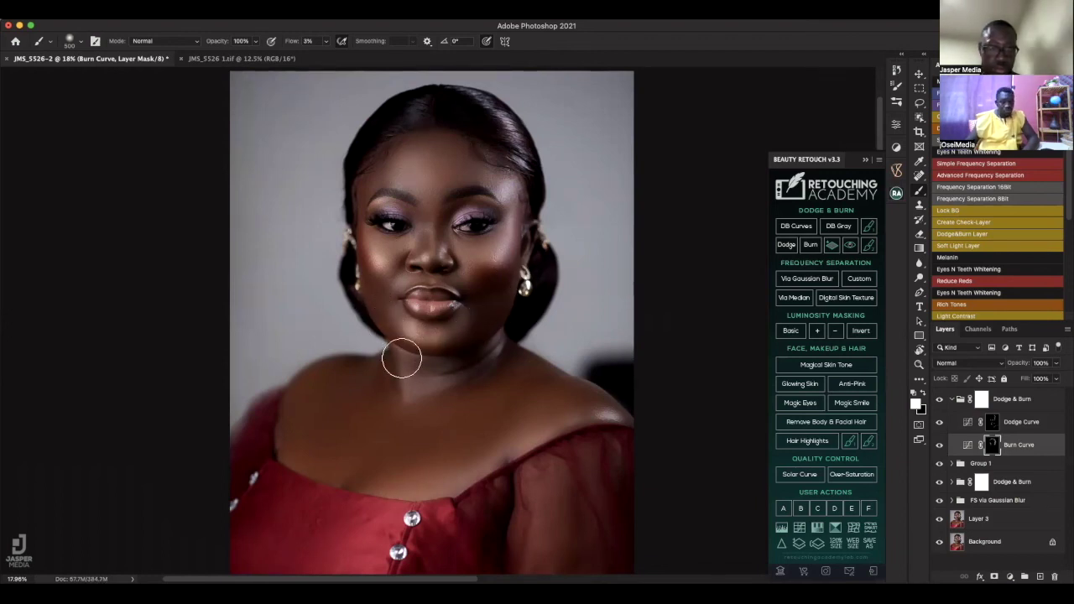
pyautogui.moveTo(462, 208); pyautogui.dragTo(437, 220)
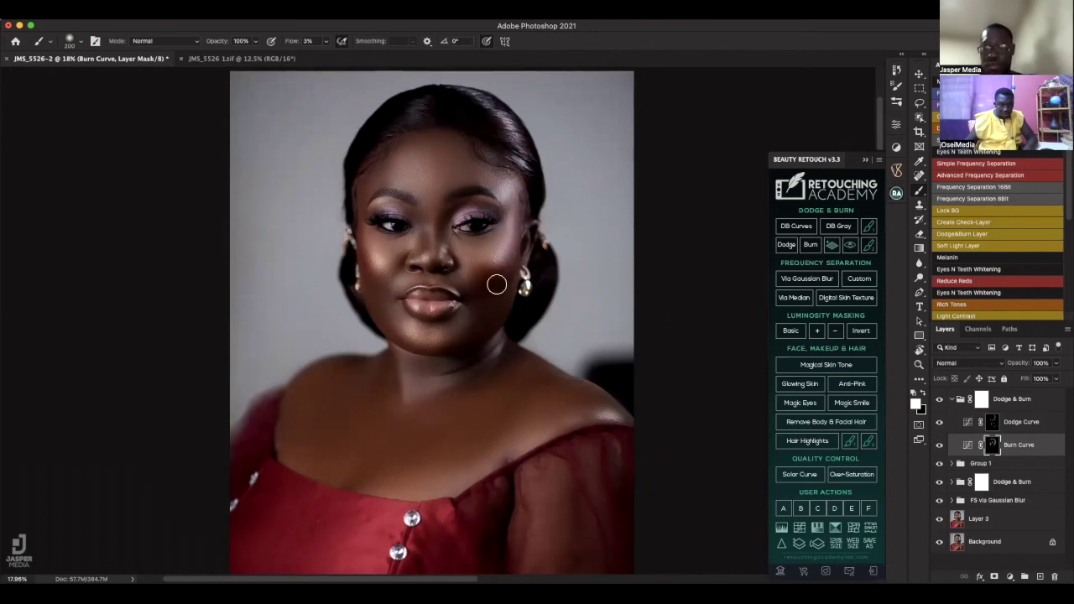
pyautogui.press(']')
pyautogui.press(']')
pyautogui.press(']')
pyautogui.press(']')
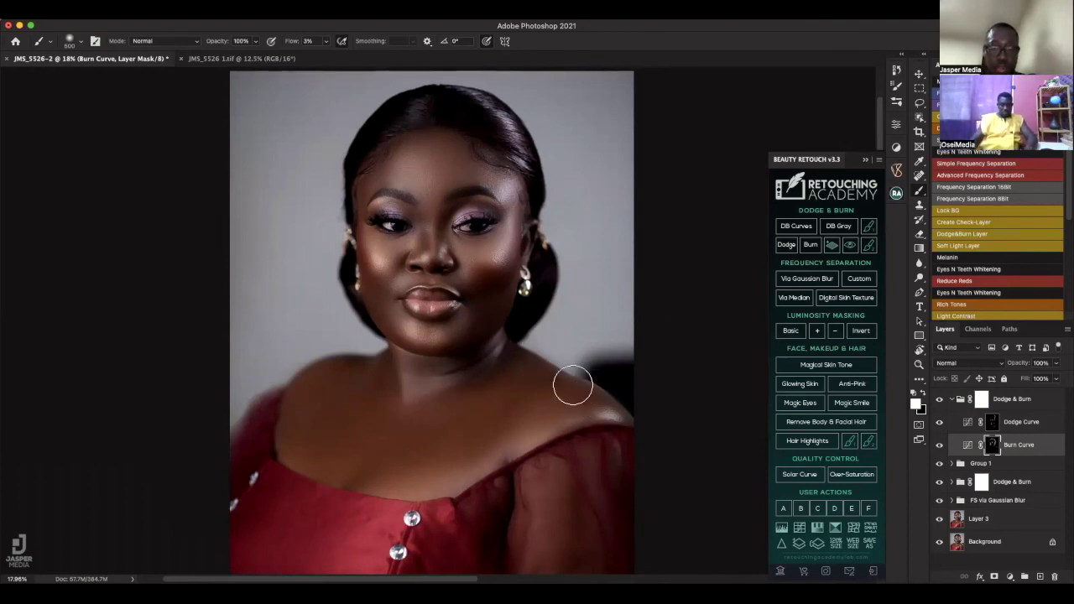
# Collapse the new Dodge & Burn group, lower its opacity to 60%, and compare the portrait with the group off and on
pyautogui.click(940, 400)
pyautogui.click(941, 400)
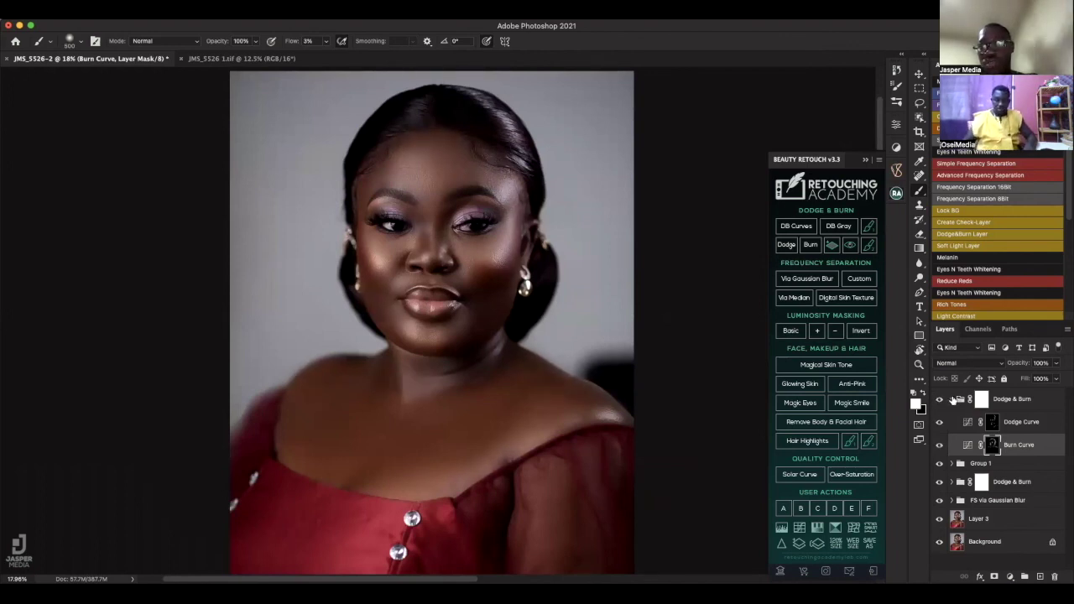
pyautogui.click(952, 400)
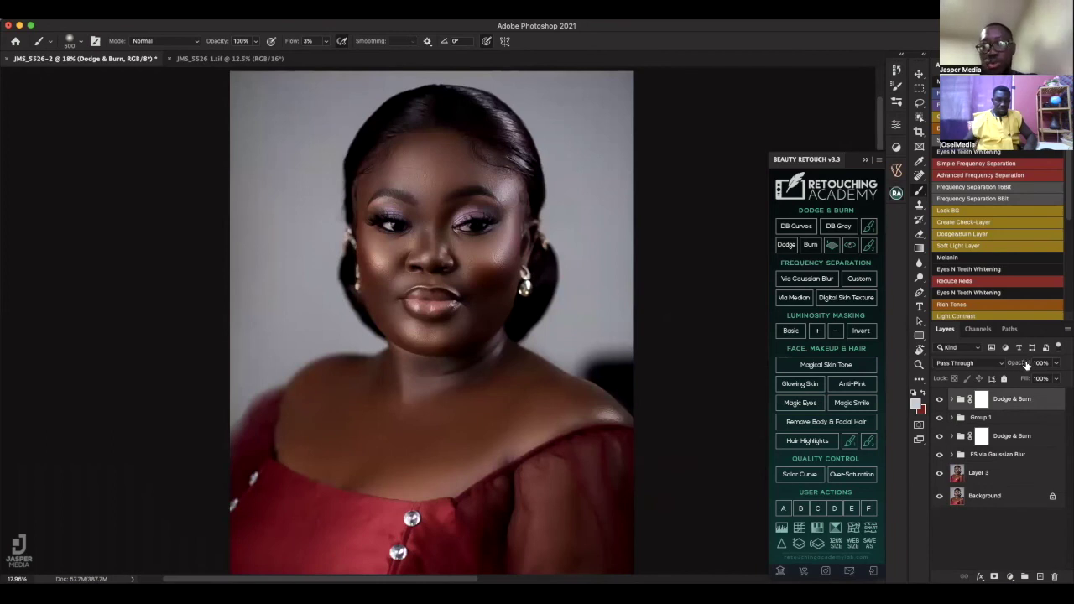
pyautogui.moveTo(1023, 366); pyautogui.dragTo(1011, 367)
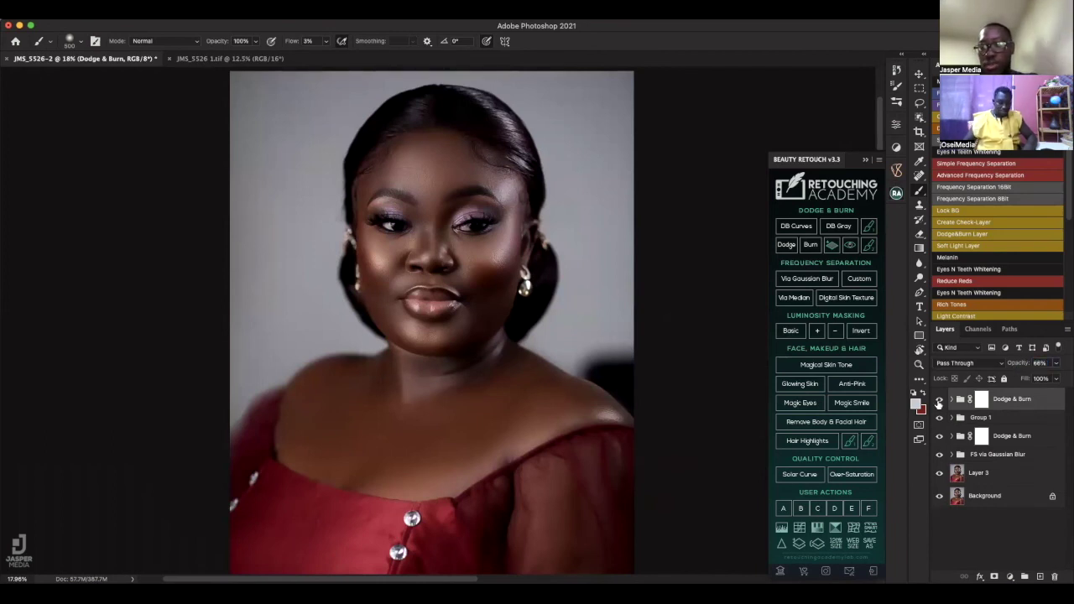
pyautogui.click(938, 400)
pyautogui.click(938, 400)
pyautogui.click(939, 400)
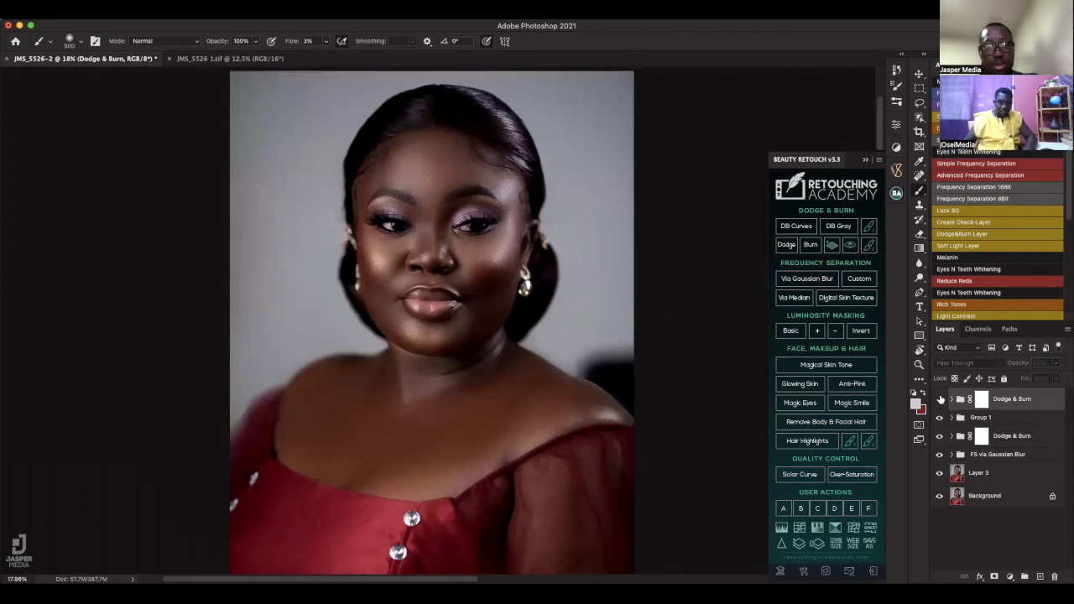
pyautogui.click(941, 400)
pyautogui.moveTo(1020, 367); pyautogui.dragTo(1015, 373)
pyautogui.click(940, 401)
pyautogui.click(940, 401)
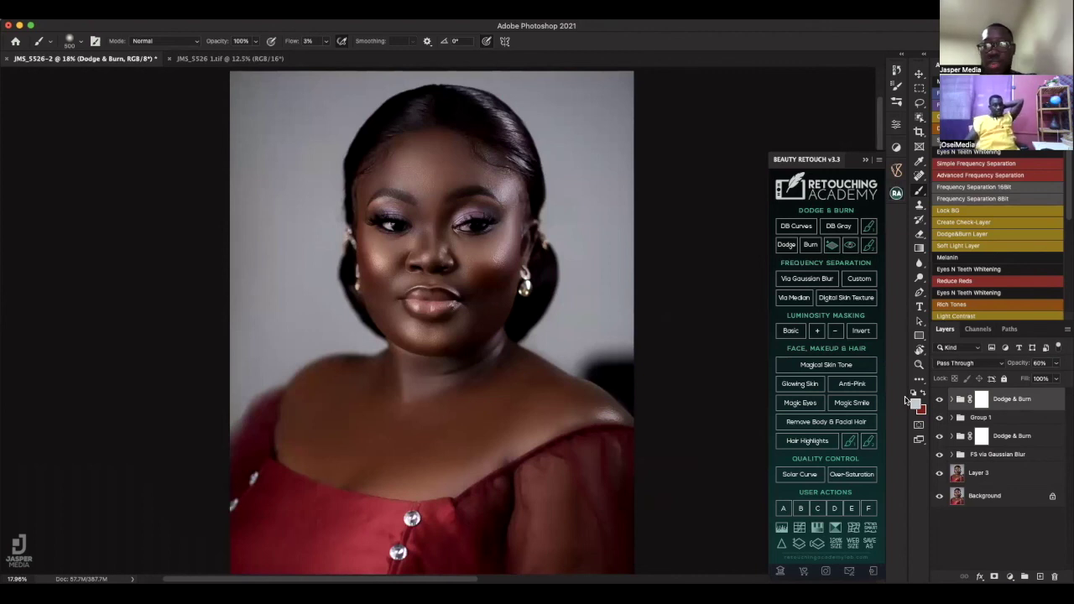
# Add a Black & White adjustment layer with Reds 216, Yellows 138, Greens 82, Cyans 193, Blues 193 and Magentas 100
pyautogui.click(1010, 576)
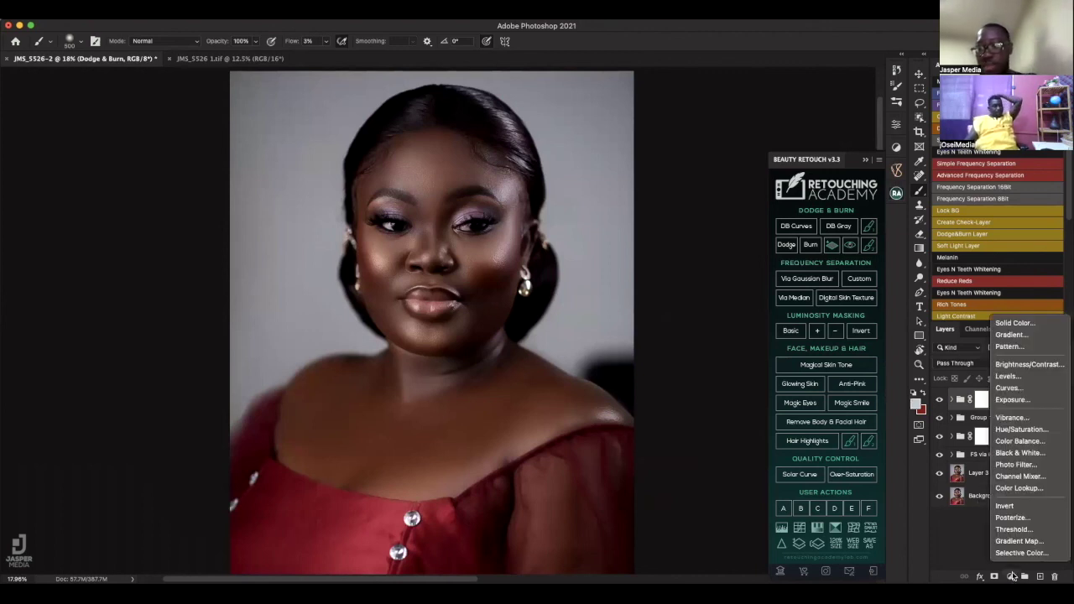
pyautogui.click(1007, 454)
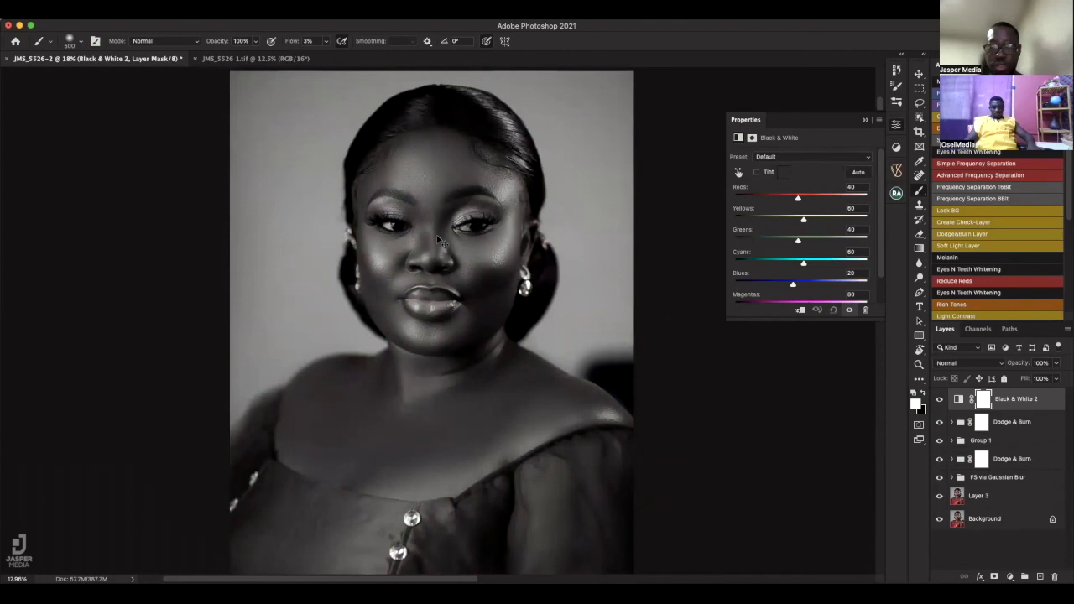
pyautogui.press('super+plus')
pyautogui.press('super+plus')
pyautogui.press('super+plus')
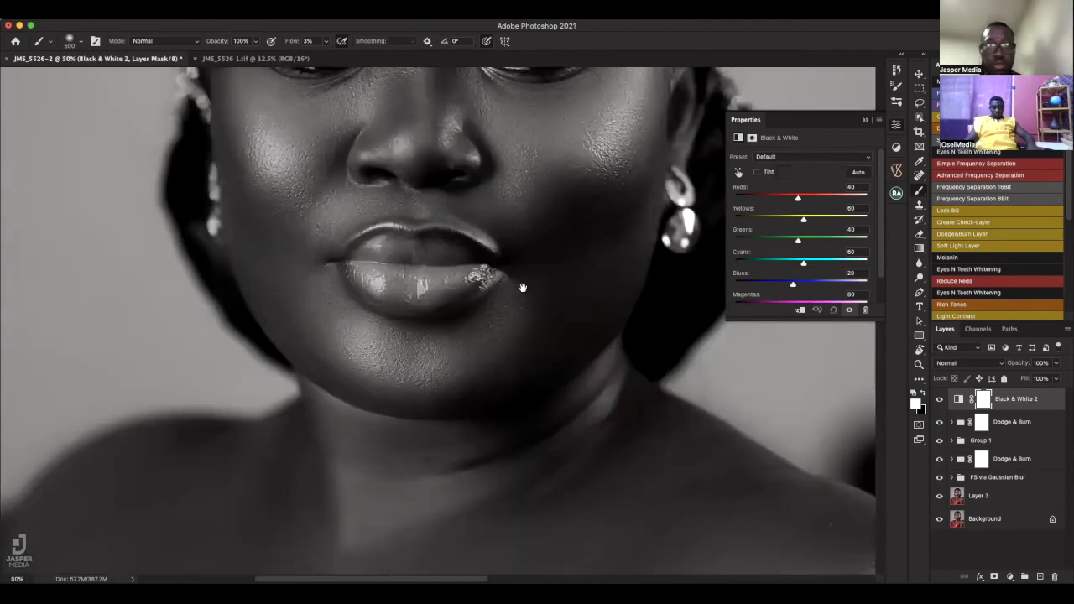
pyautogui.scroll(5, 492, 299)
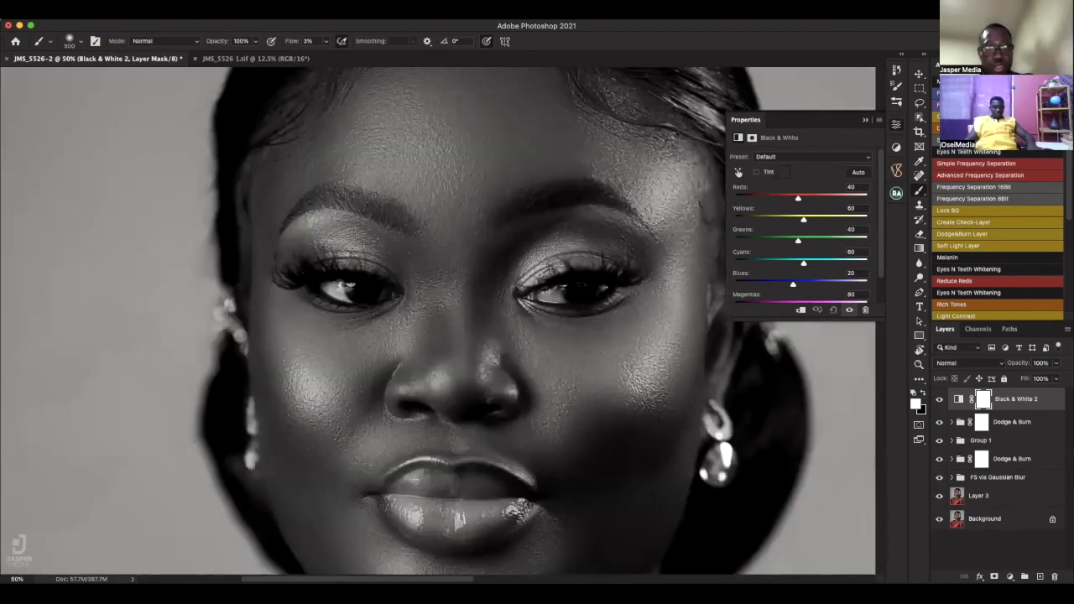
pyautogui.moveTo(797, 200); pyautogui.dragTo(885, 281)
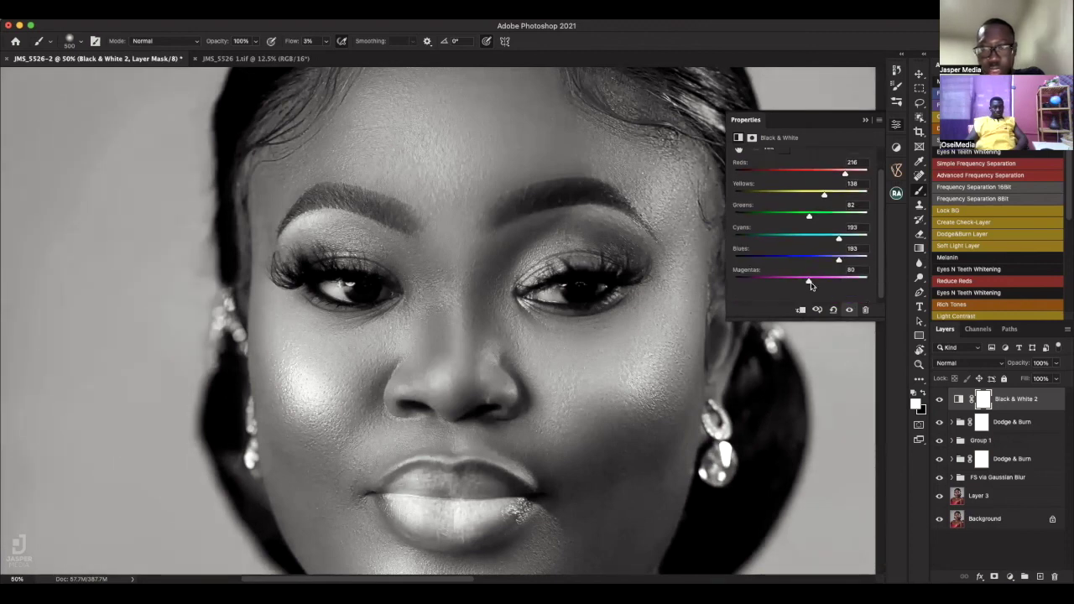
pyautogui.moveTo(810, 282)
pyautogui.mouseDown()
pyautogui.moveTo(839, 281)
pyautogui.moveTo(813, 283)
pyautogui.mouseUp()
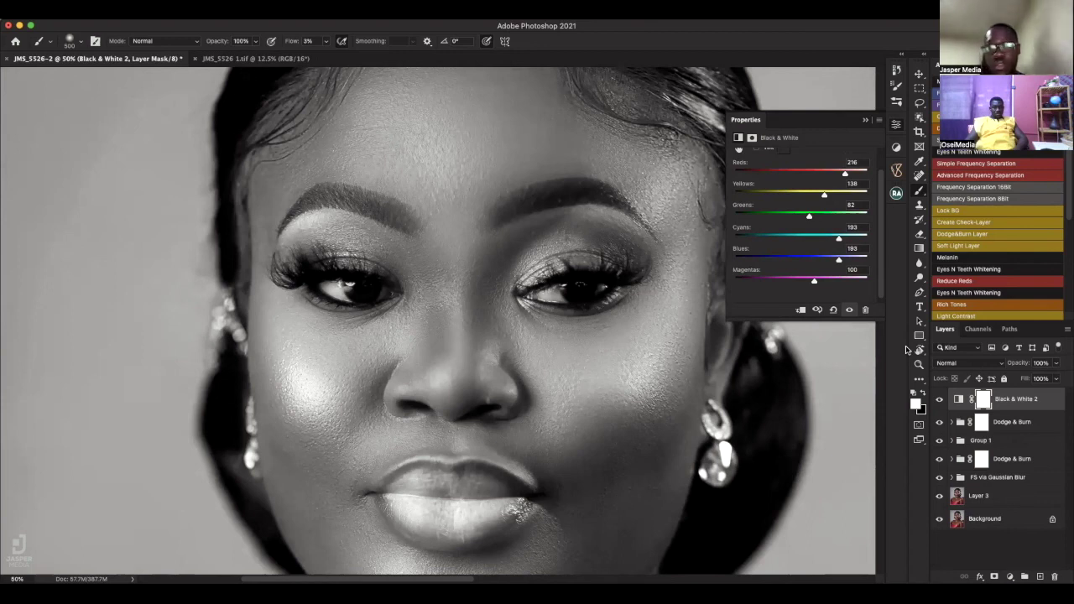
# Invert the new Black & White layer's mask and paint over both eyes in white at 10% flow with a 70 px brush
pyautogui.press('super+i')
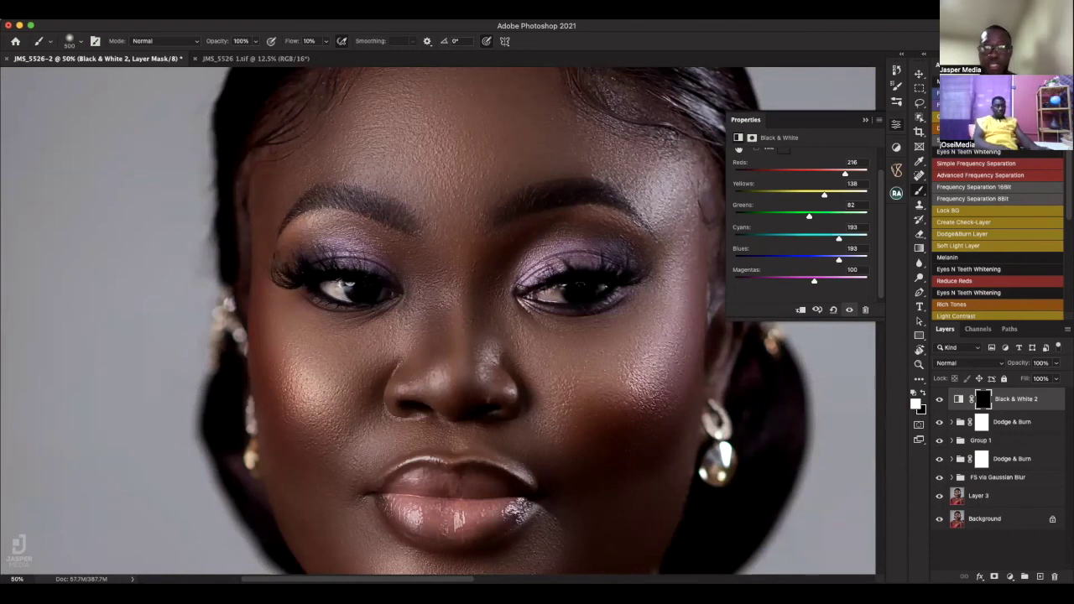
pyautogui.press('[')
pyautogui.press('[')
pyautogui.press('[')
pyautogui.press('[')
pyautogui.press('[')
pyautogui.press('[')
pyautogui.press('[')
pyautogui.press('[')
pyautogui.press('[')
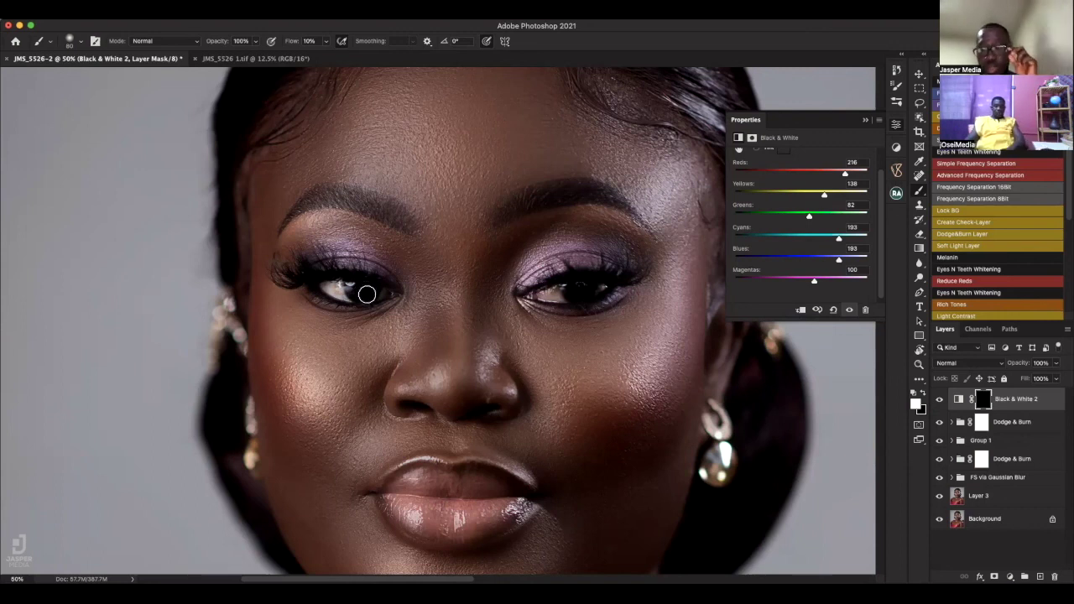
pyautogui.press('[')
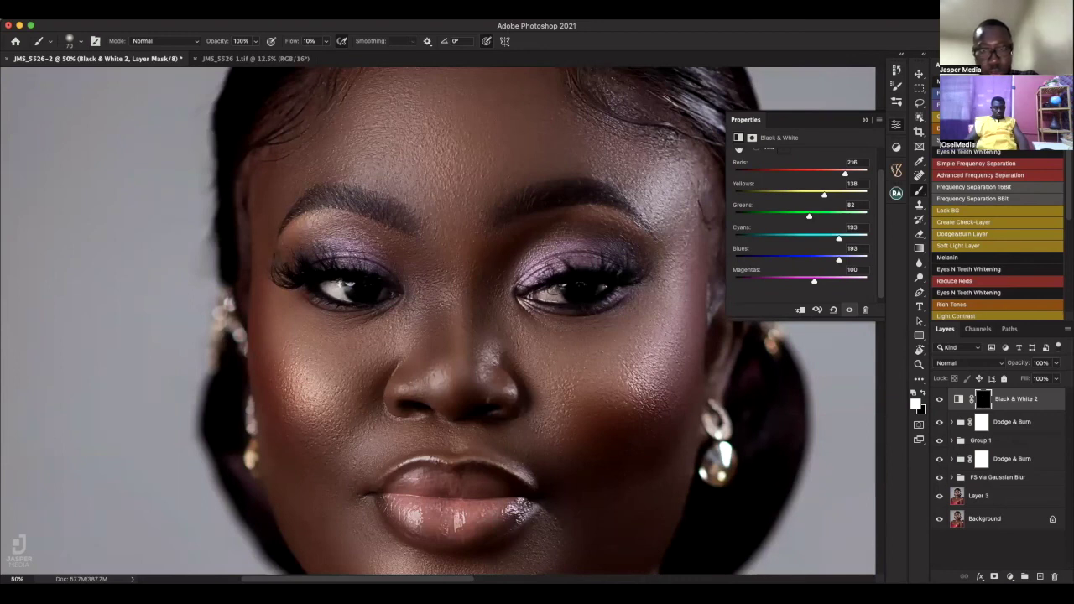
pyautogui.moveTo(595, 290)
pyautogui.mouseDown()
pyautogui.moveTo(535, 293)
pyautogui.moveTo(550, 294)
pyautogui.mouseUp()
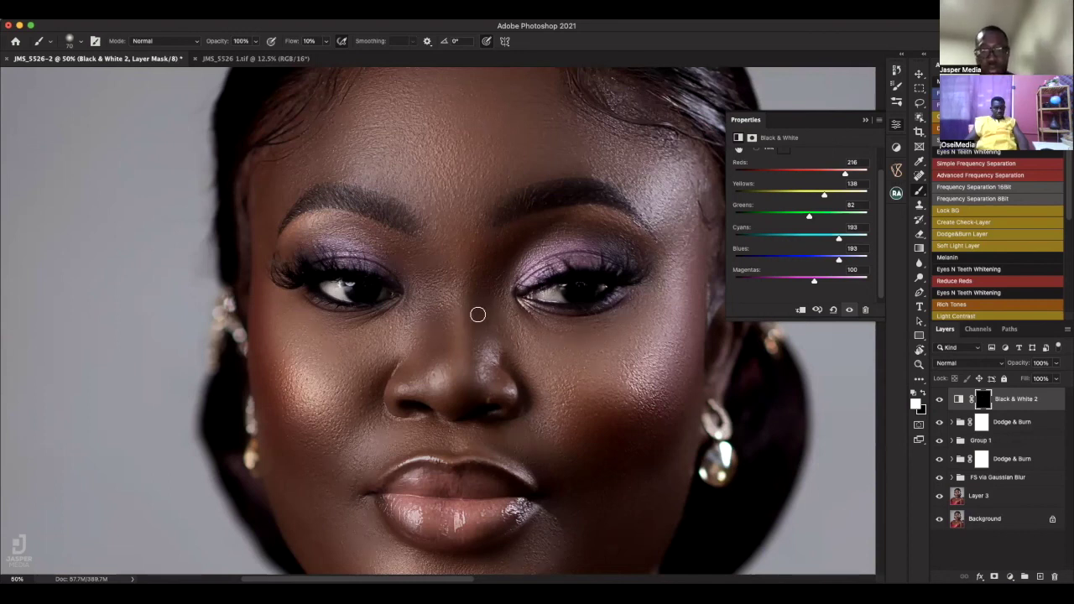
pyautogui.press('[')
pyautogui.press('[')
pyautogui.press('[')
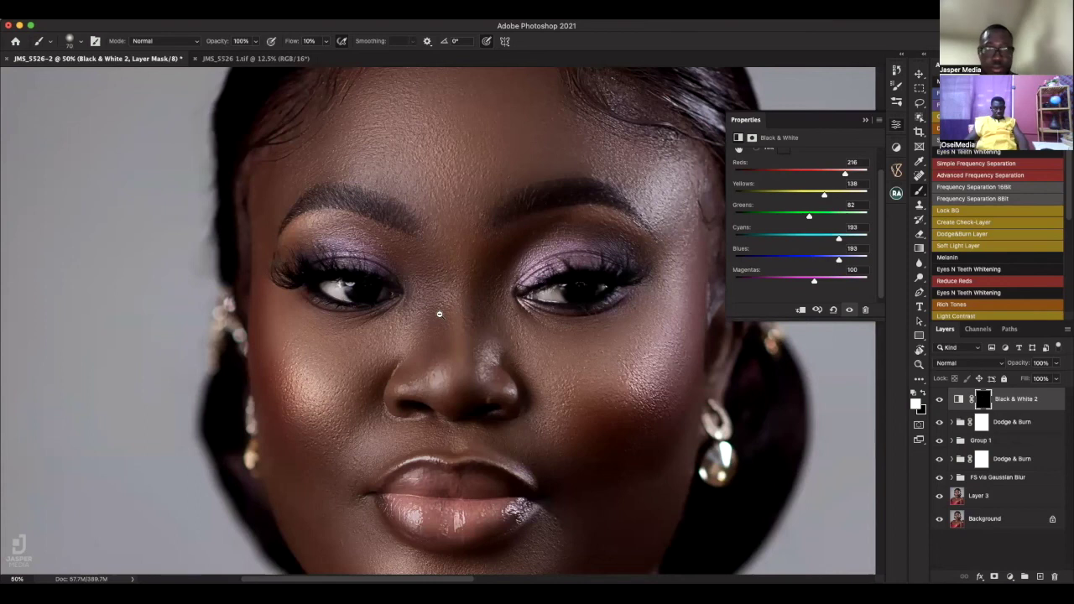
pyautogui.scroll(-10, 425, 313)
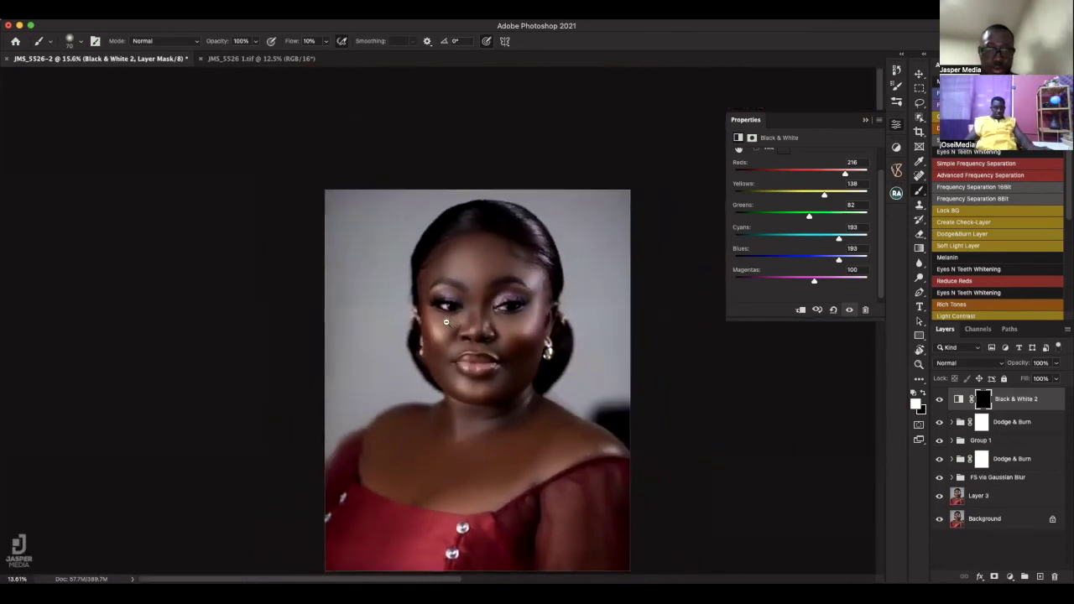
pyautogui.moveTo(515, 333); pyautogui.dragTo(491, 316)
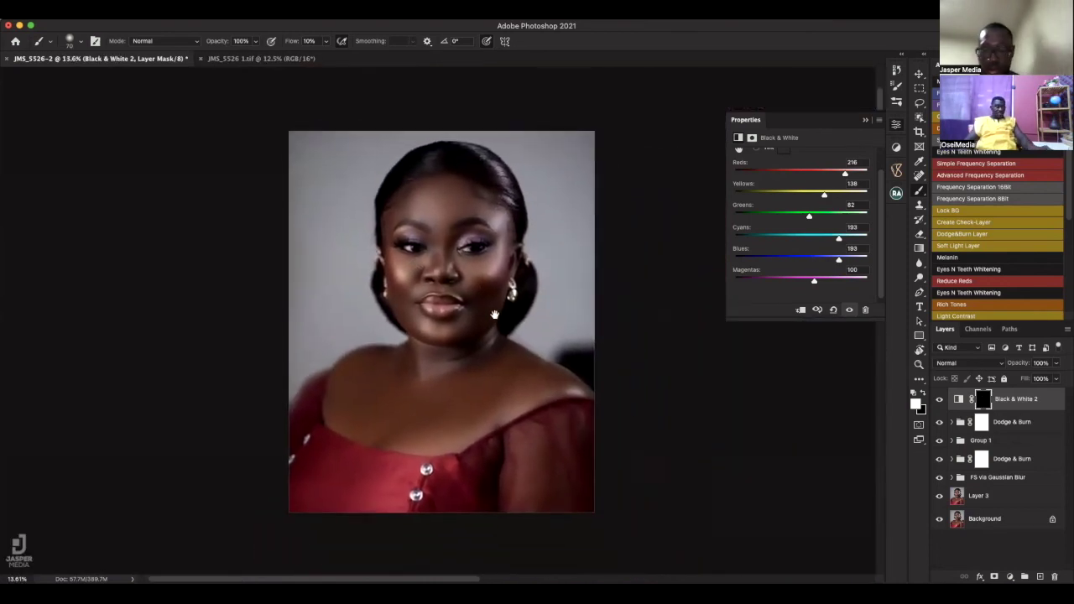
pyautogui.scroll(3, 466, 294)
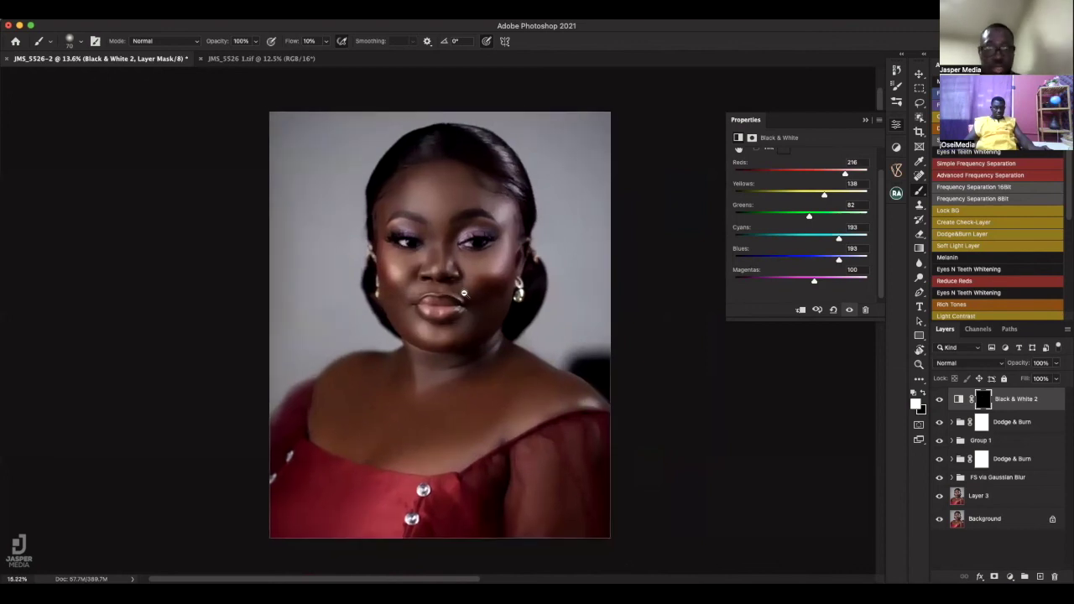
pyautogui.scroll(1, 470, 292)
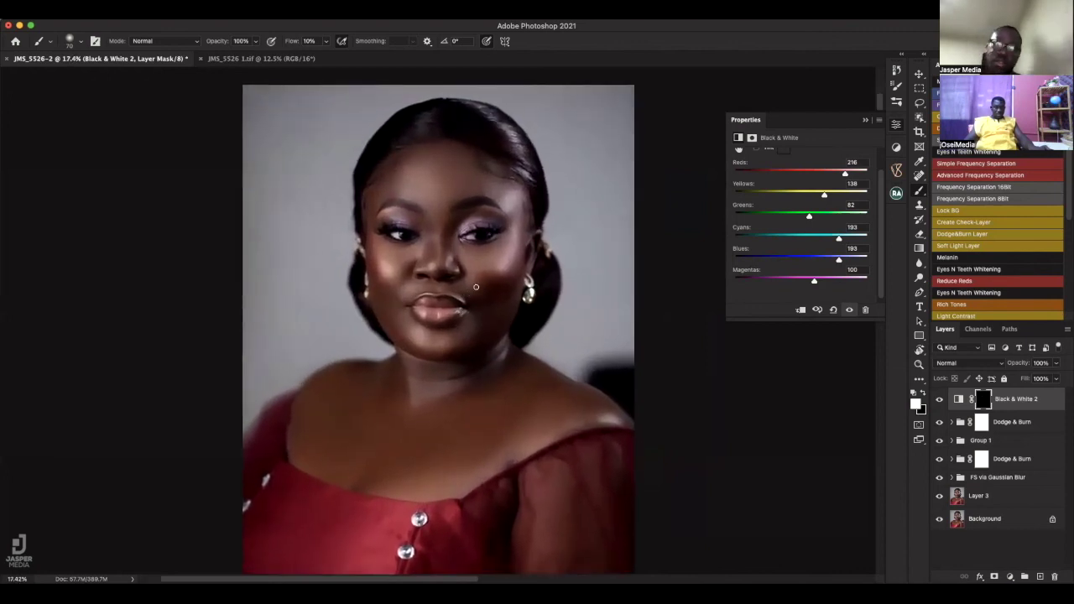